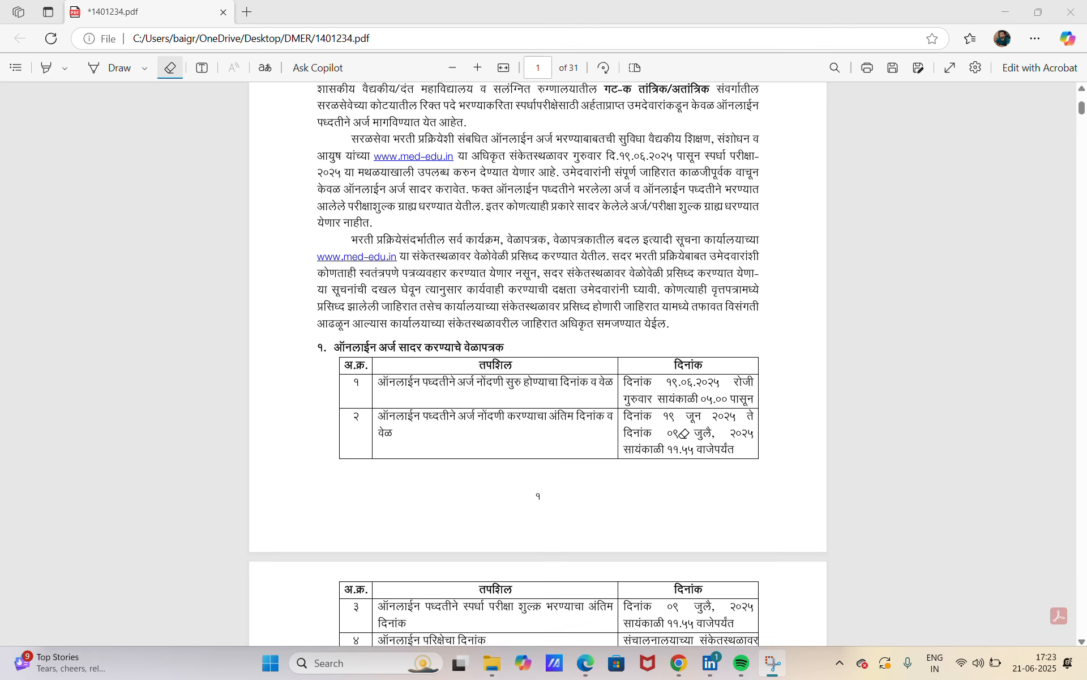
# - Examine the online application schedule and the list of vacant posts in the advertisement PDF
pyautogui.scroll(-1, 671, 430)
pyautogui.scroll(-3, 670, 430)
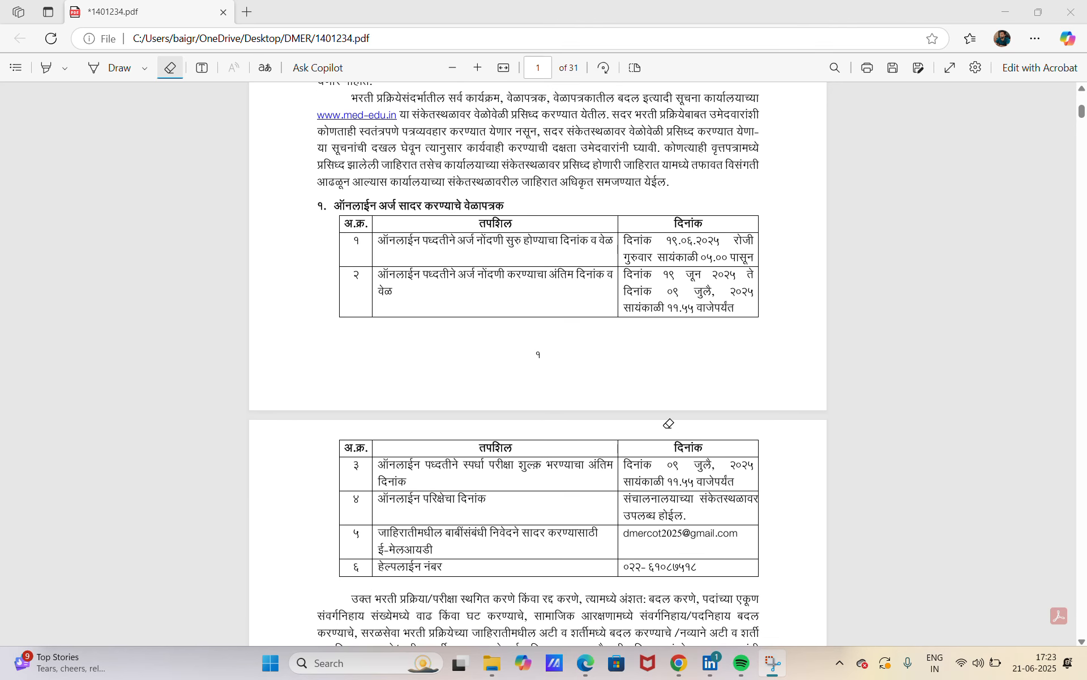
pyautogui.scroll(-5, 668, 419)
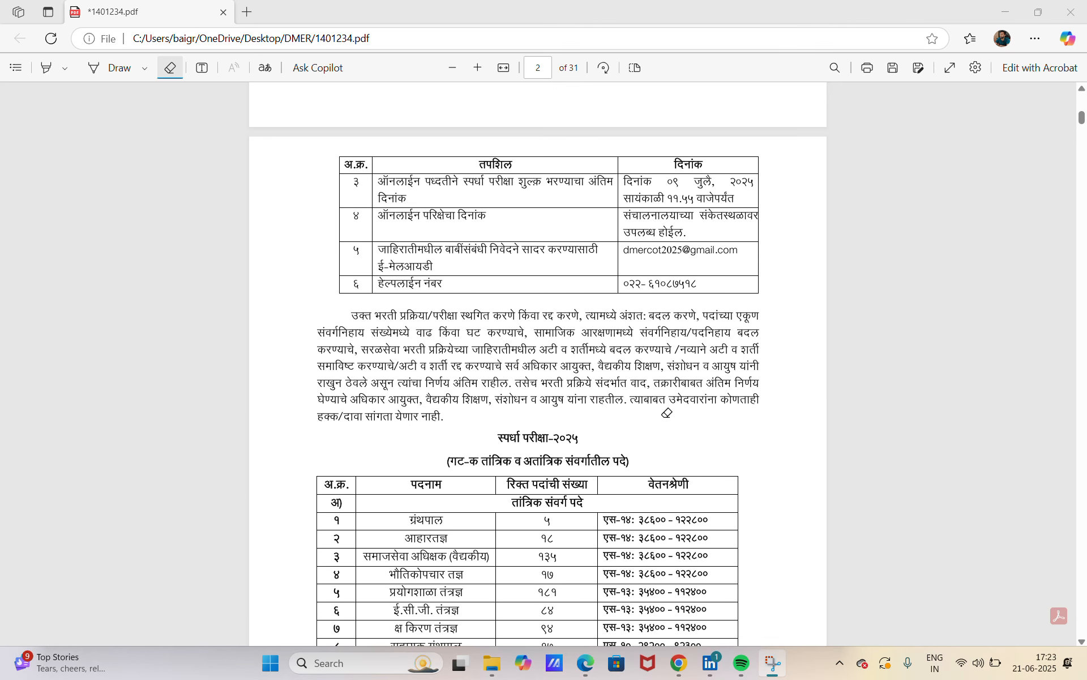
pyautogui.scroll(-3, 668, 413)
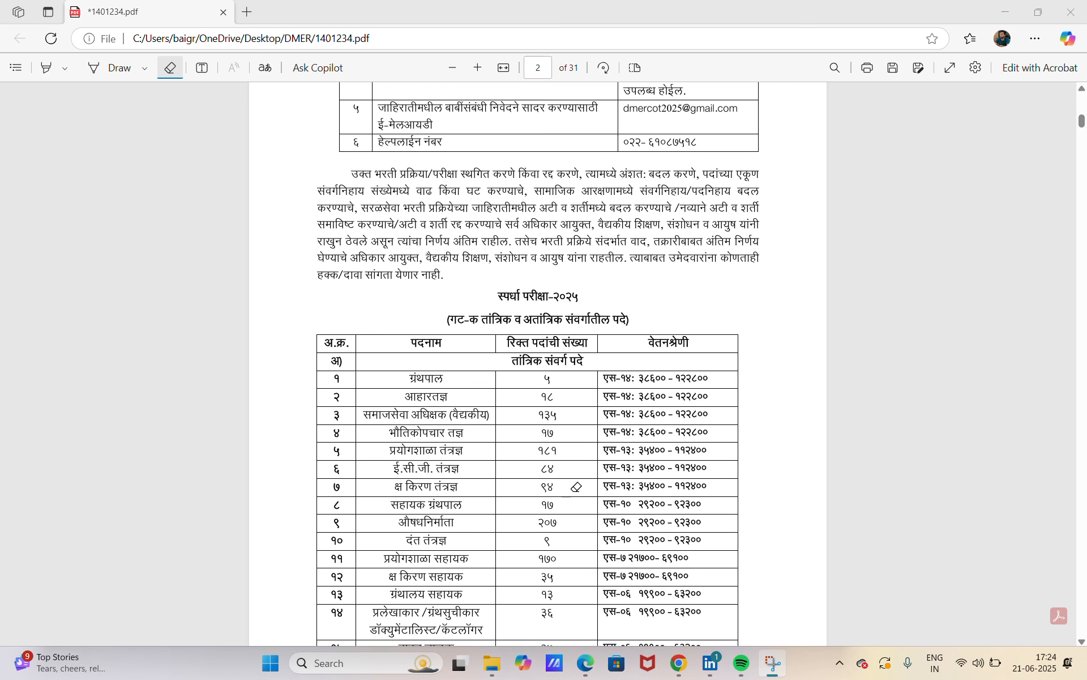
pyautogui.scroll(10, 576, 486)
pyautogui.scroll(3, 576, 487)
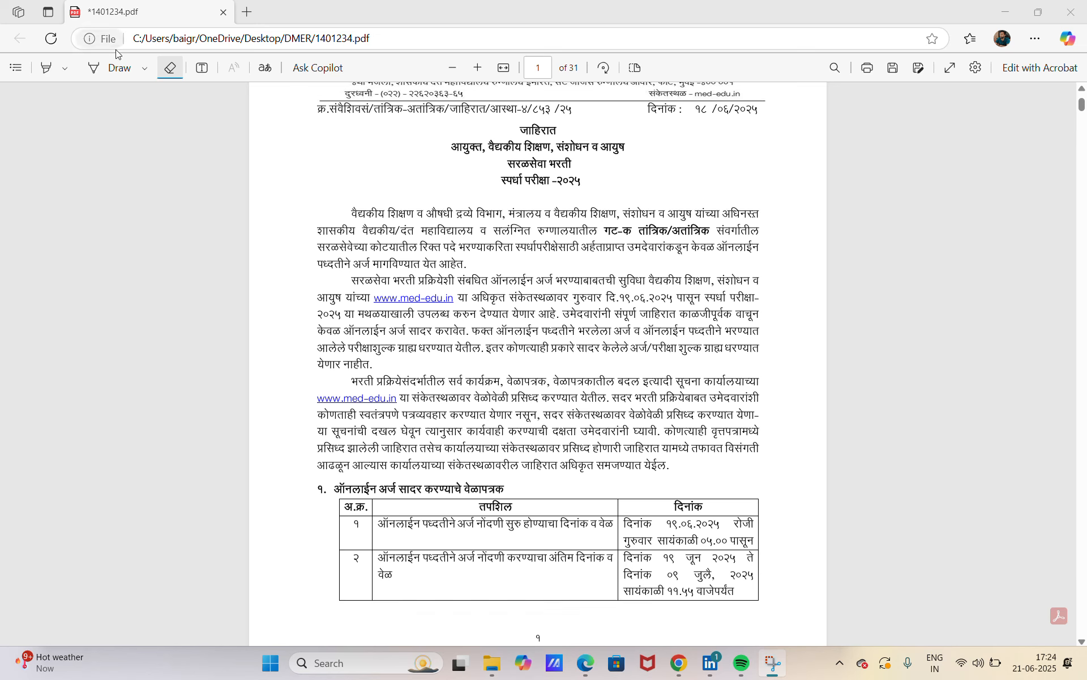
pyautogui.click(112, 68)
pyautogui.moveTo(353, 265)
pyautogui.mouseDown()
pyautogui.moveTo(469, 262)
pyautogui.moveTo(340, 317)
pyautogui.moveTo(467, 270)
pyautogui.mouseUp()
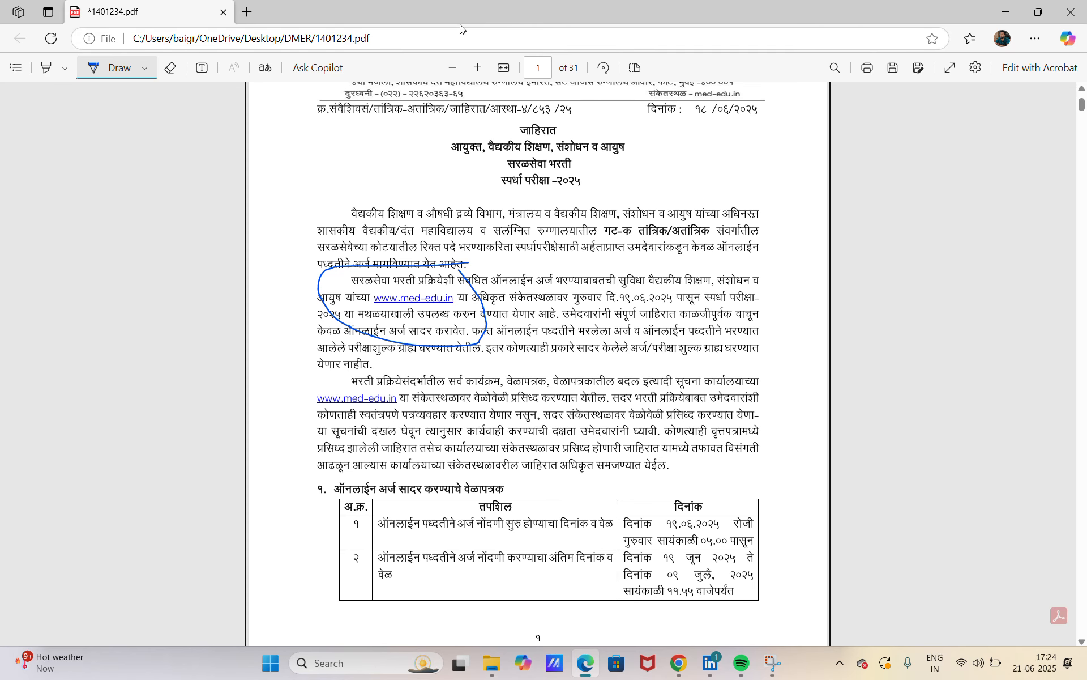
# - Switch to the DMER welcome page in Chrome, open the registration form and dismiss its two instruction notices
pyautogui.hotkey('alt', 'Tab')
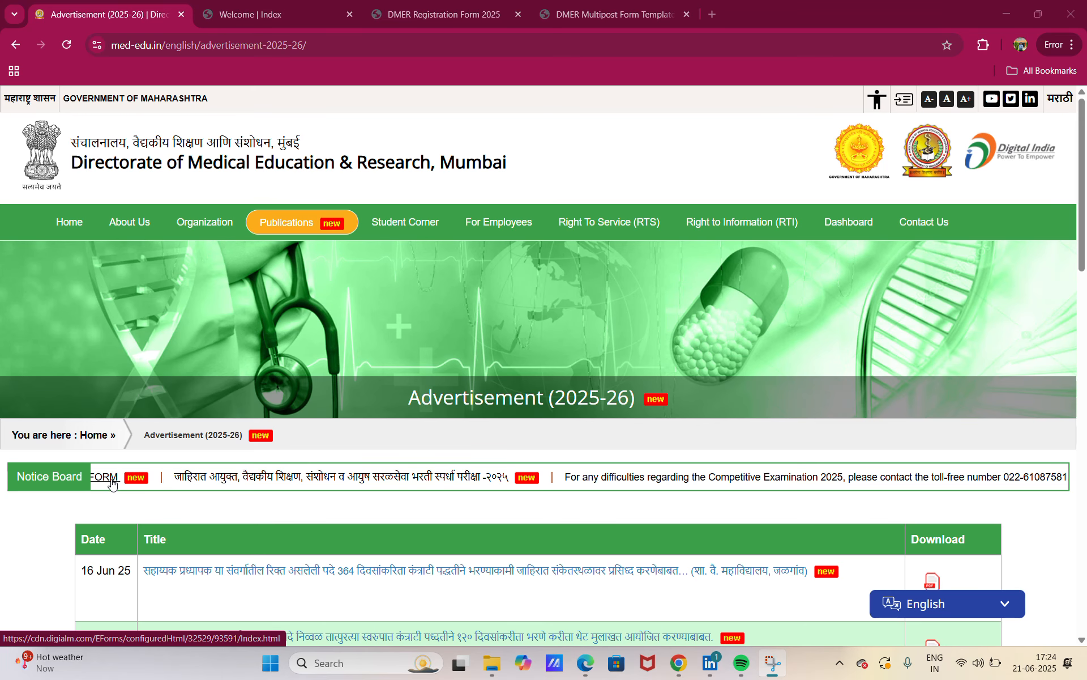
pyautogui.click(258, 15)
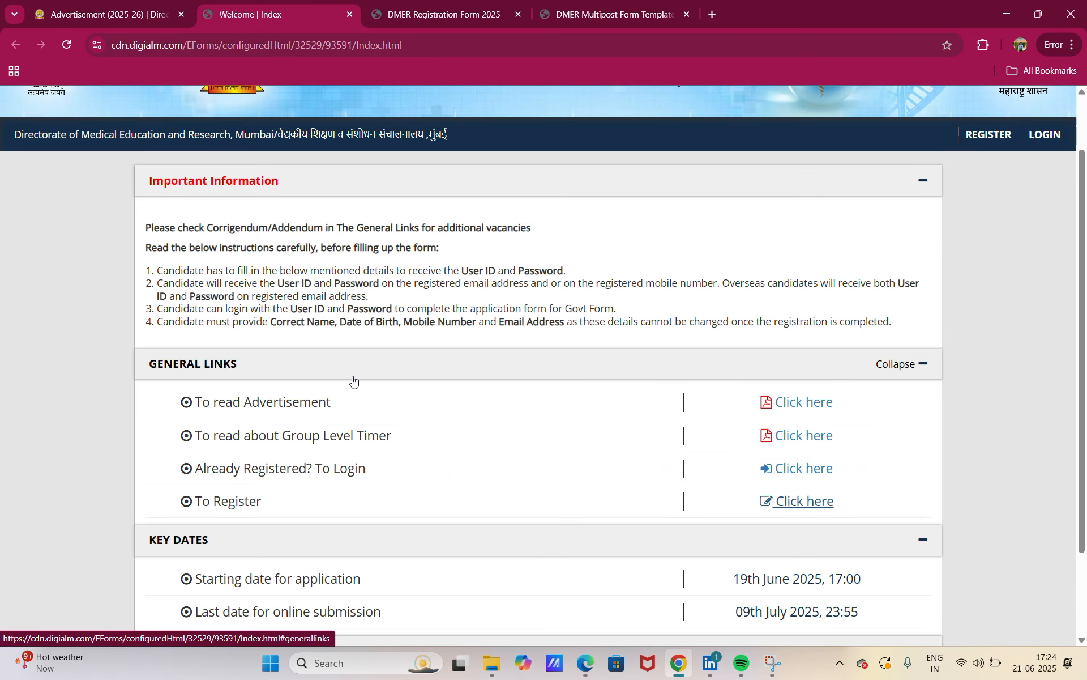
pyautogui.scroll(-2, 355, 379)
pyautogui.scroll(1, 385, 390)
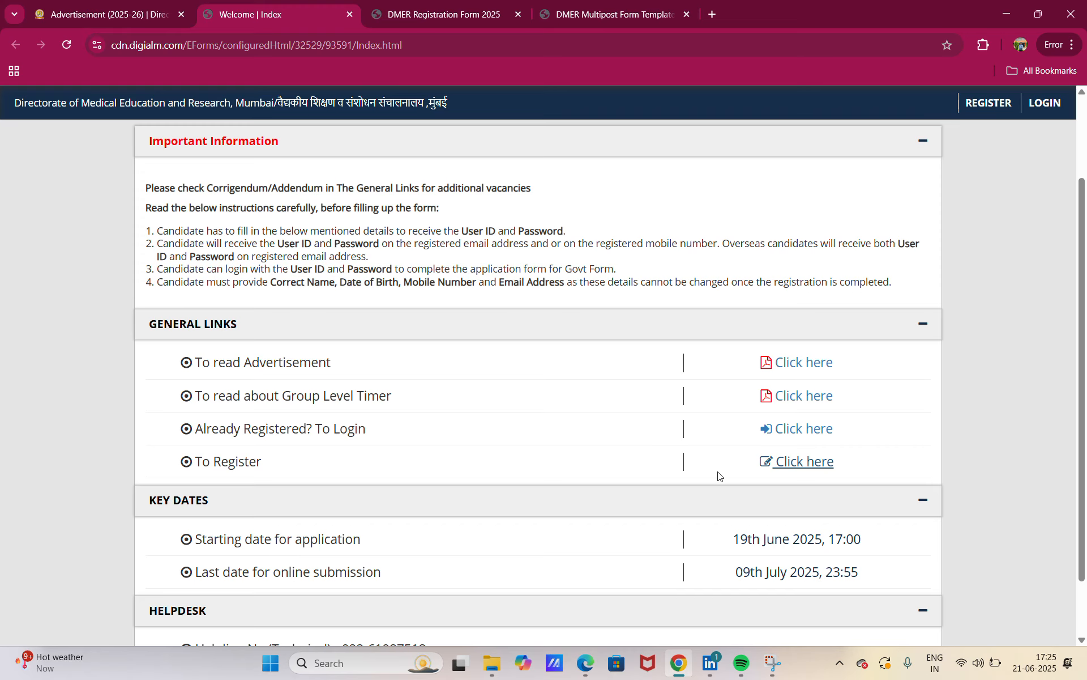
pyautogui.click(799, 465)
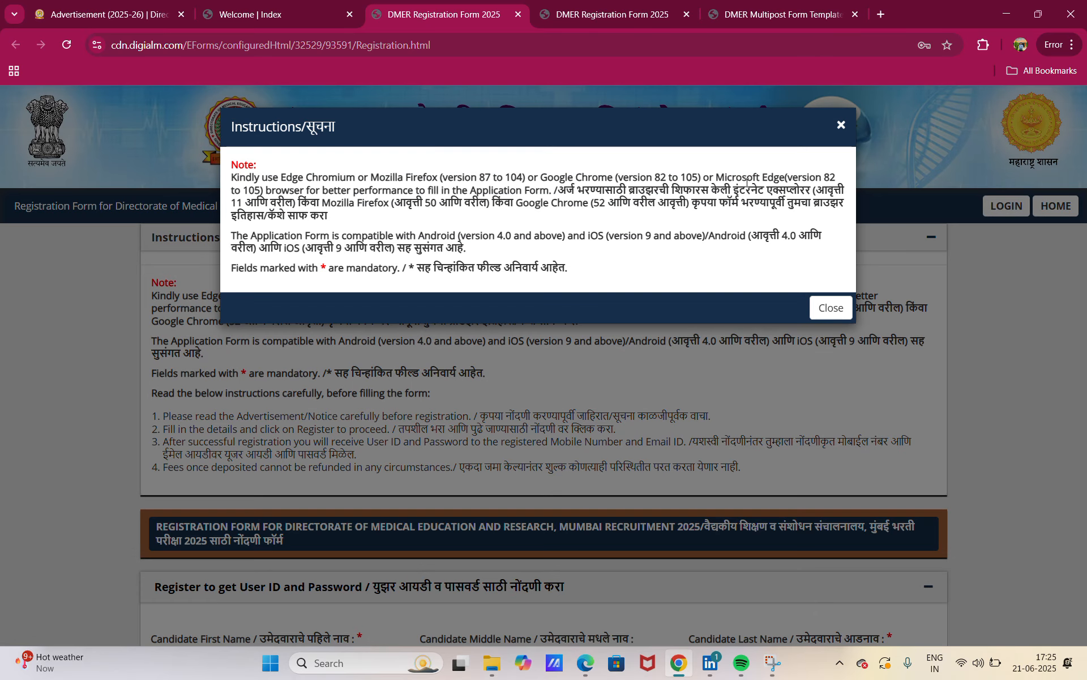
pyautogui.click(838, 307)
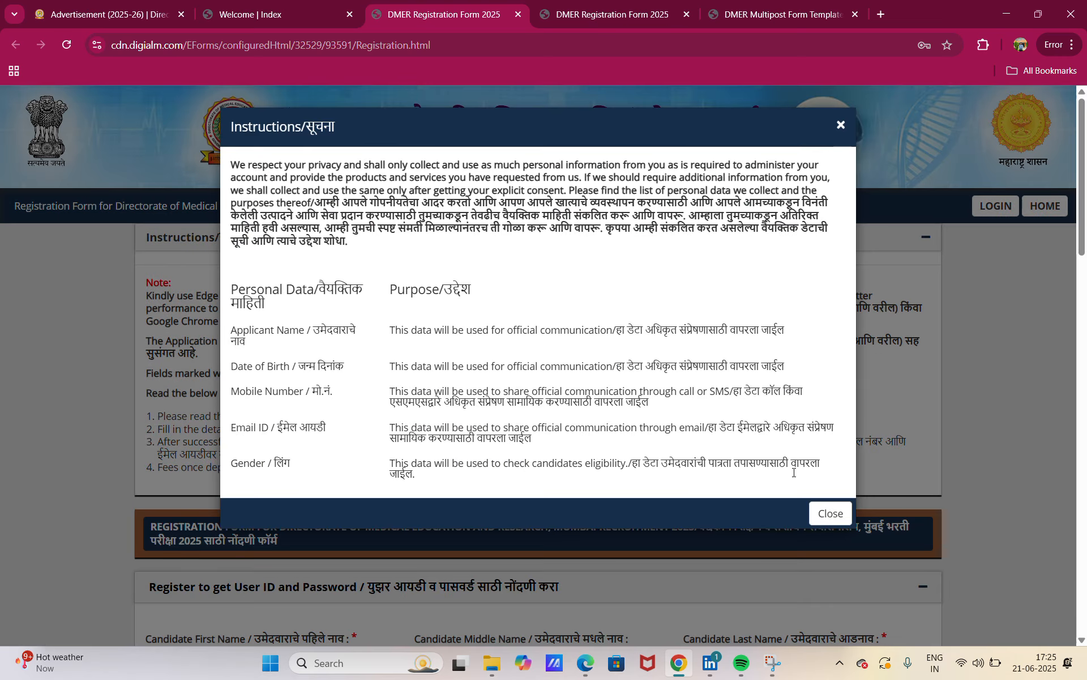
pyautogui.click(829, 517)
# - Try Yes for the changed-name question in the registration form and settle on No
pyautogui.scroll(-5, 572, 354)
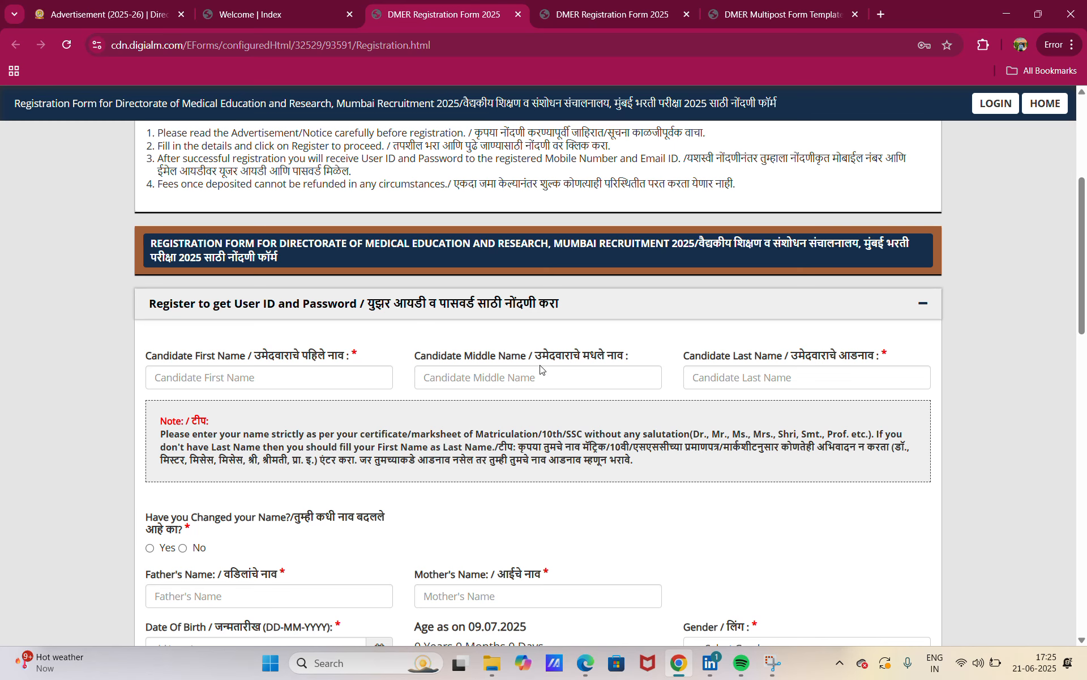
pyautogui.scroll(-3, 526, 356)
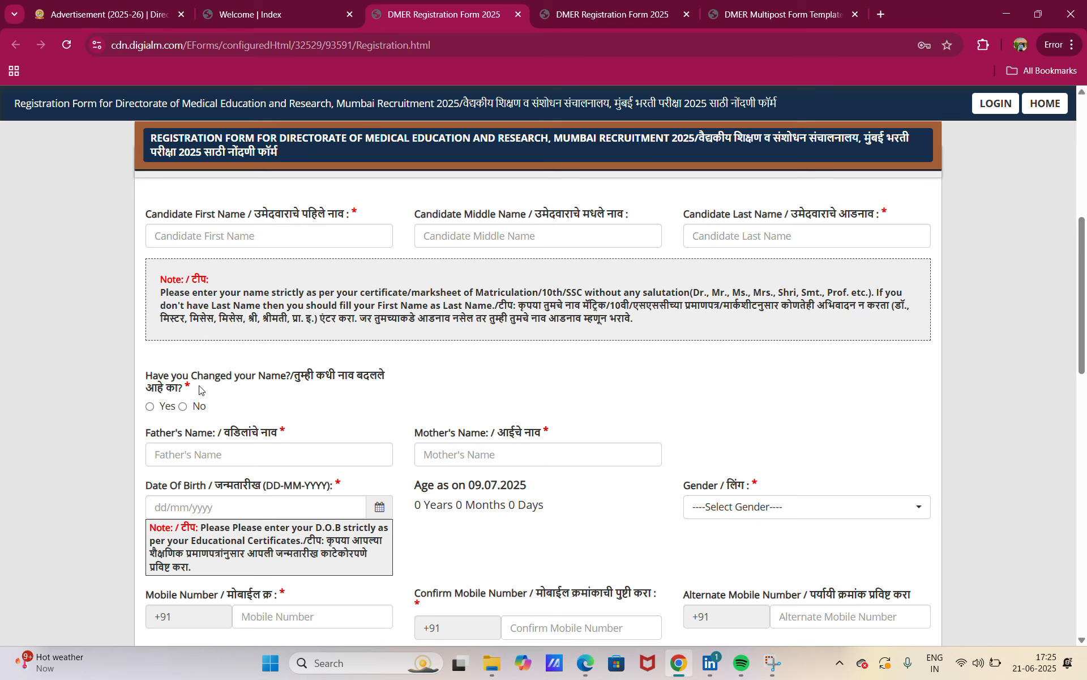
pyautogui.click(150, 407)
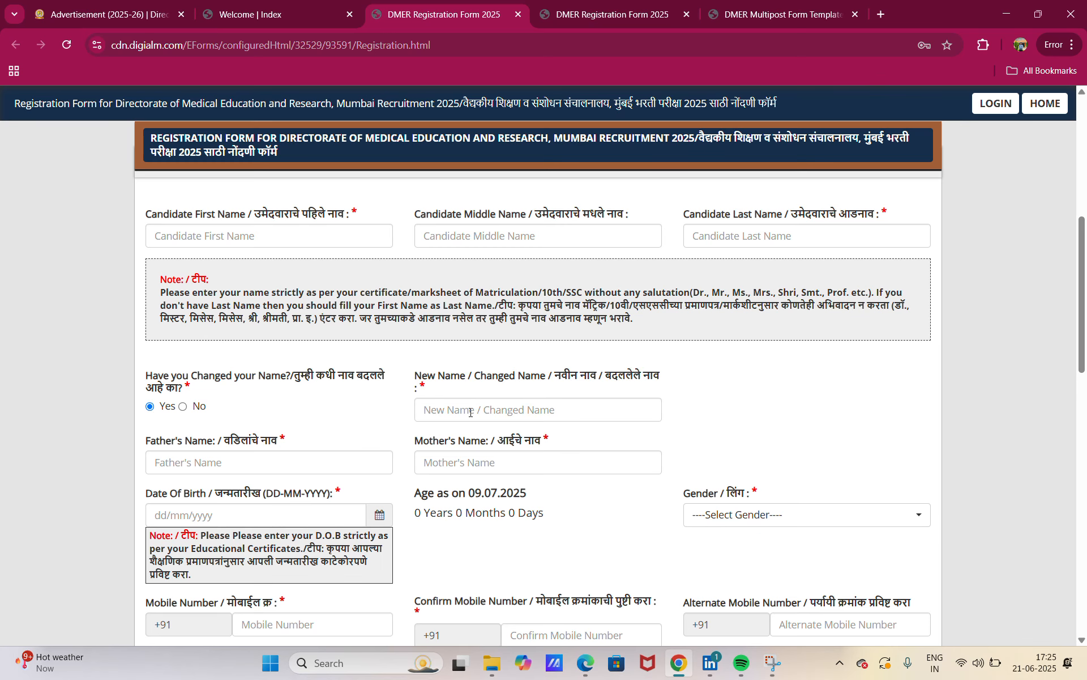
pyautogui.click(182, 407)
# - Examine the date of birth calendar and the matriculation year of passing options in the registration form
pyautogui.scroll(-2, 215, 385)
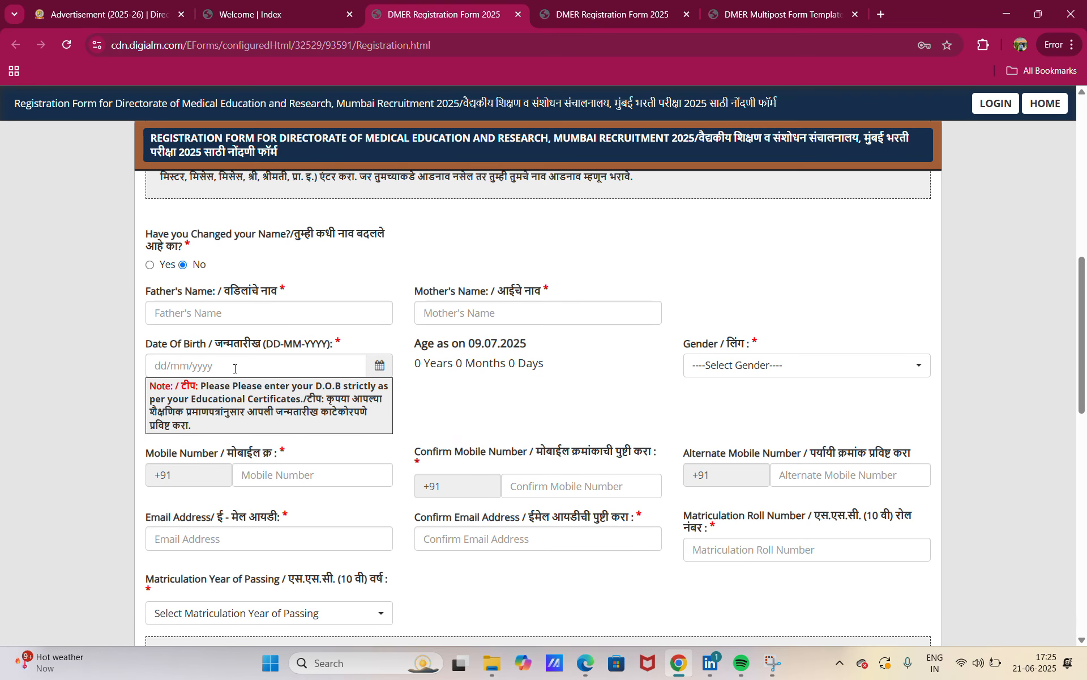
pyautogui.click(374, 369)
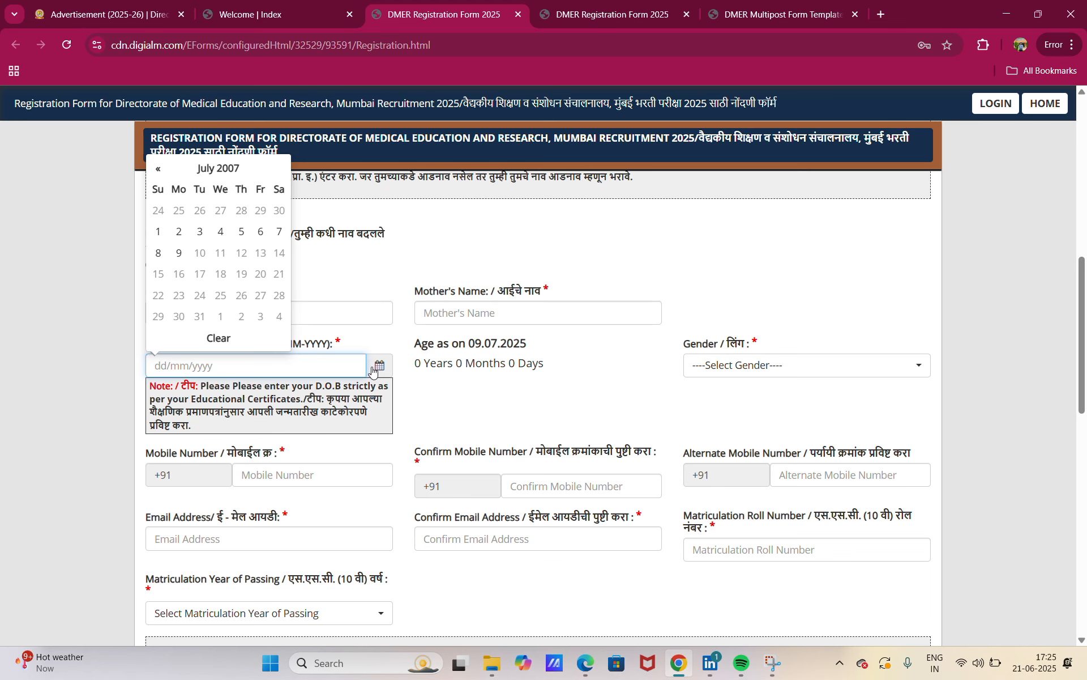
pyautogui.click(456, 399)
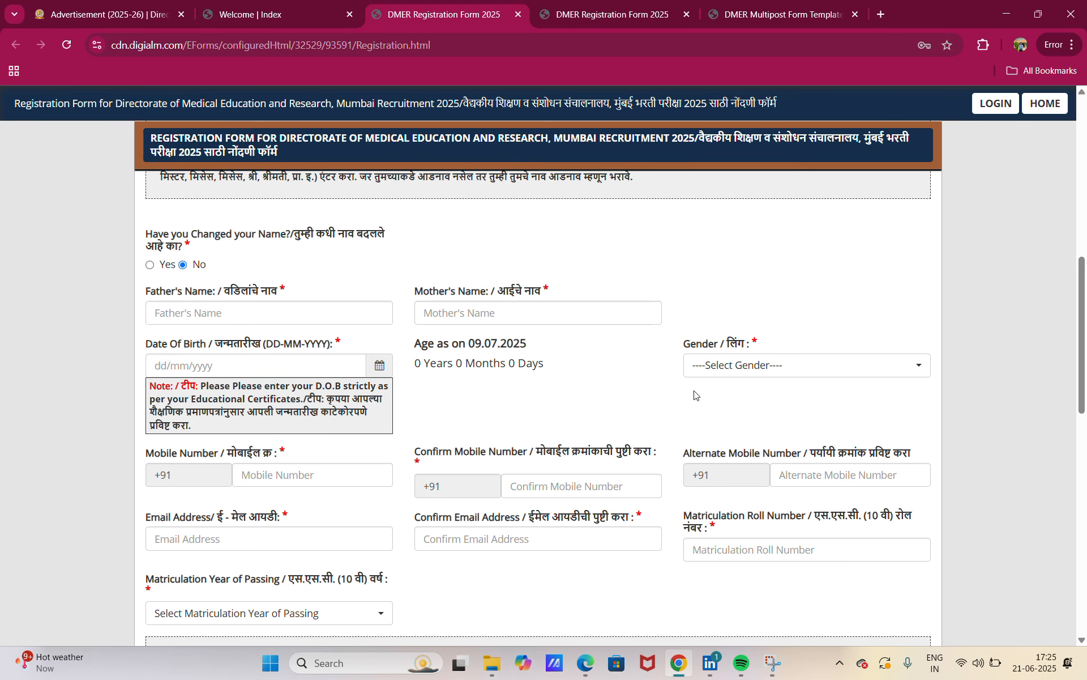
pyautogui.scroll(-2, 279, 356)
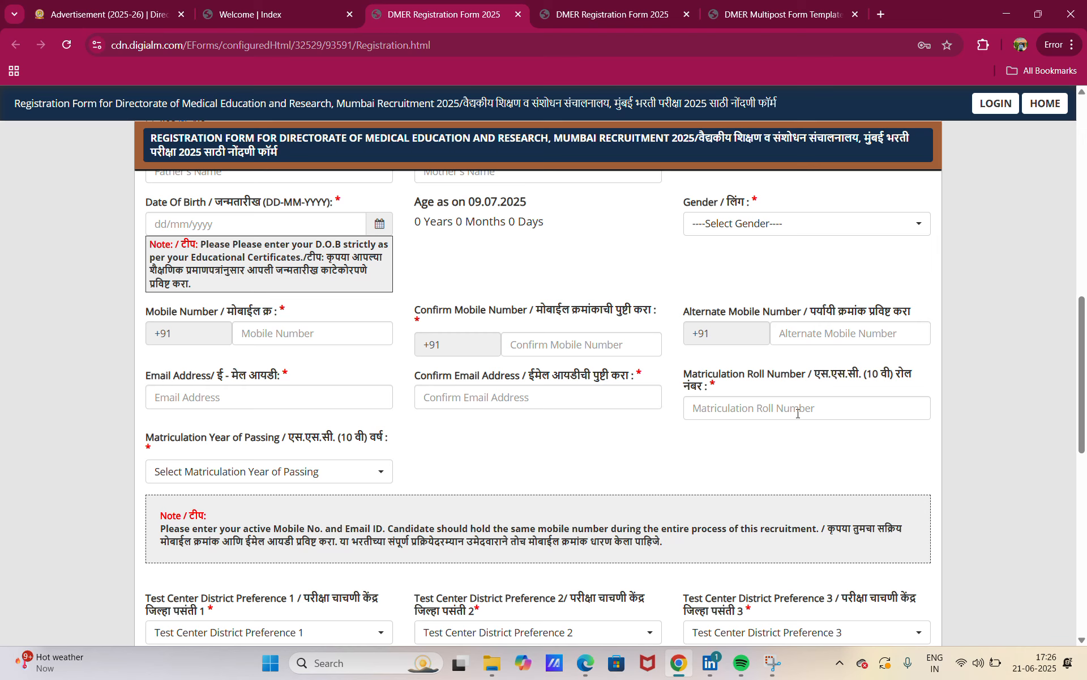
pyautogui.click(362, 469)
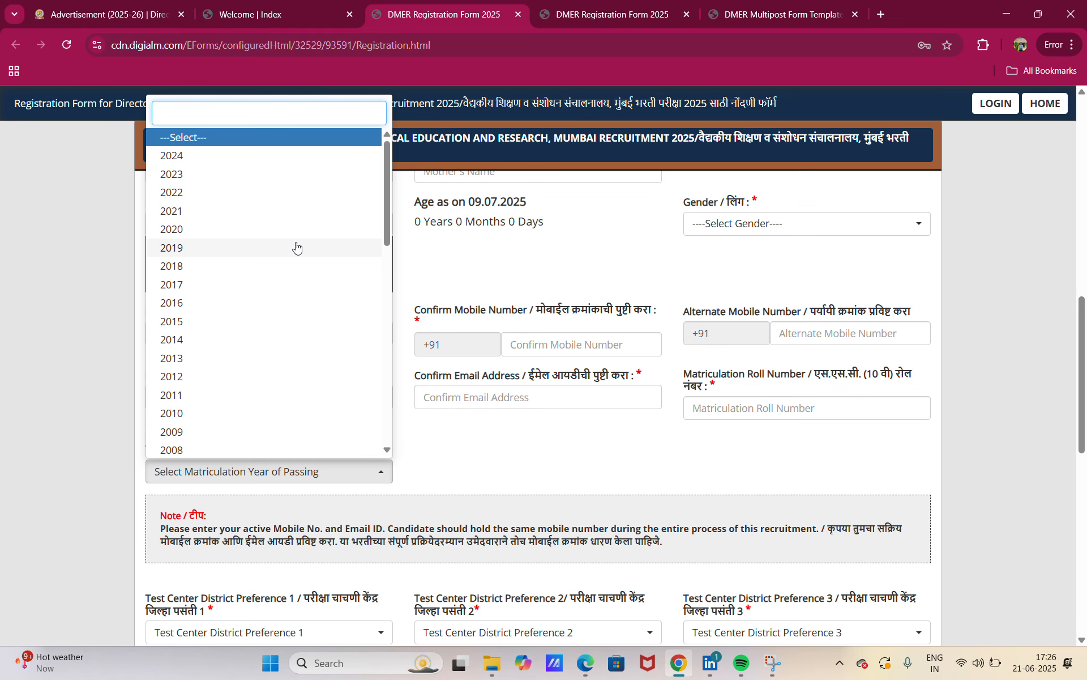
pyautogui.click(445, 438)
pyautogui.scroll(-3, 446, 438)
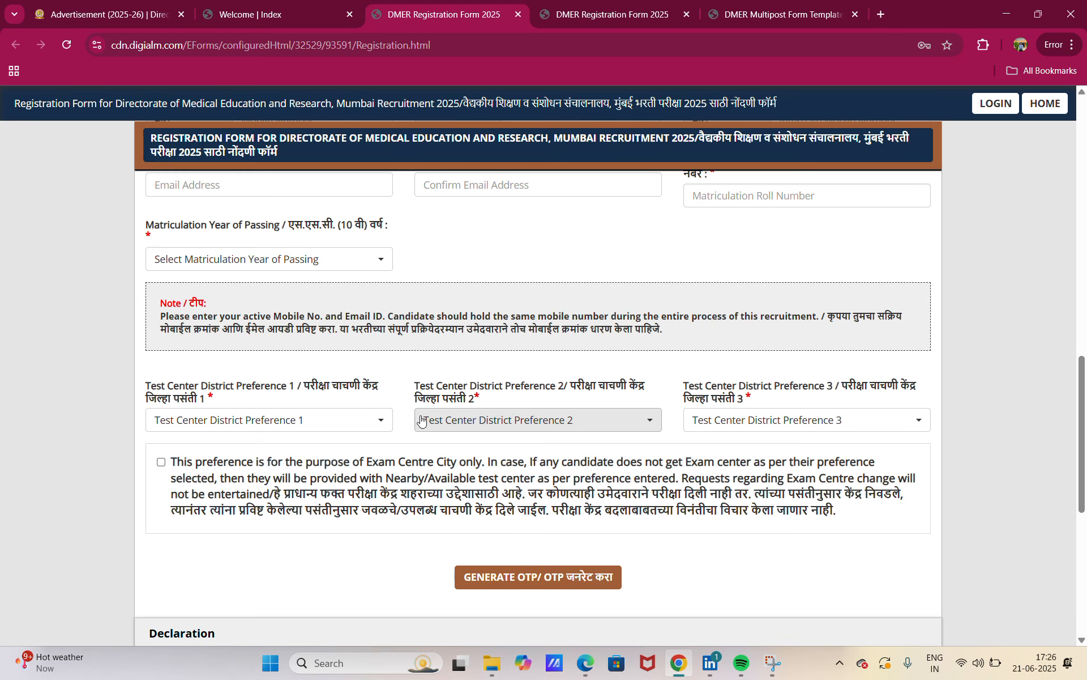
# - Examine the district options for test center preference 1 and the OTP, declaration and captcha sections
pyautogui.scroll(-1, 385, 403)
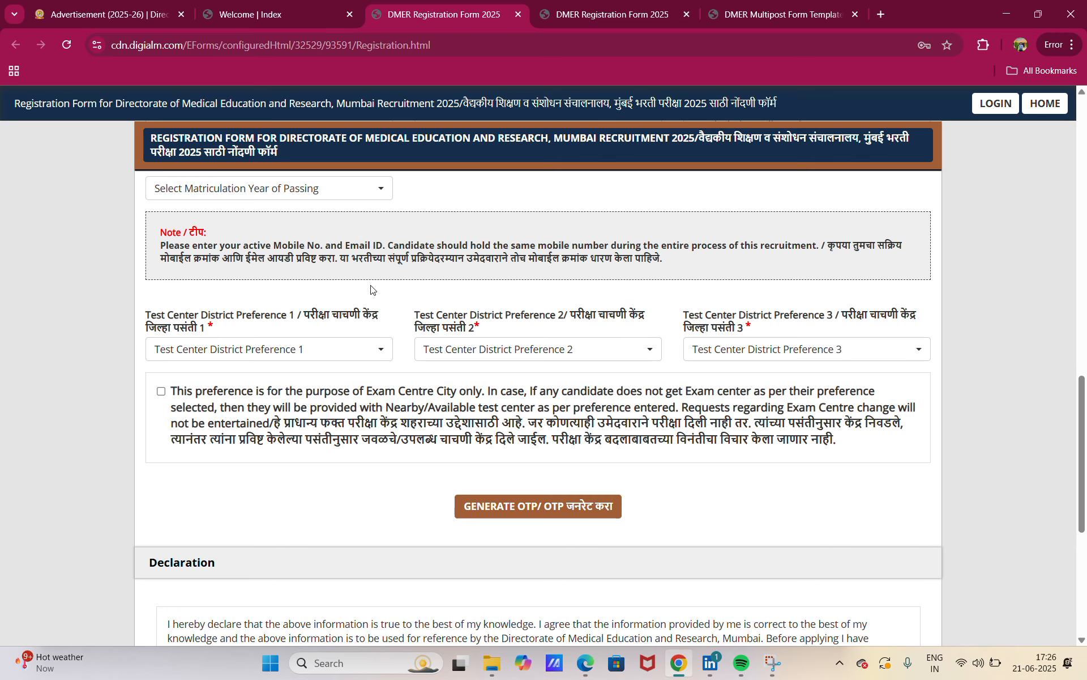
pyautogui.click(347, 350)
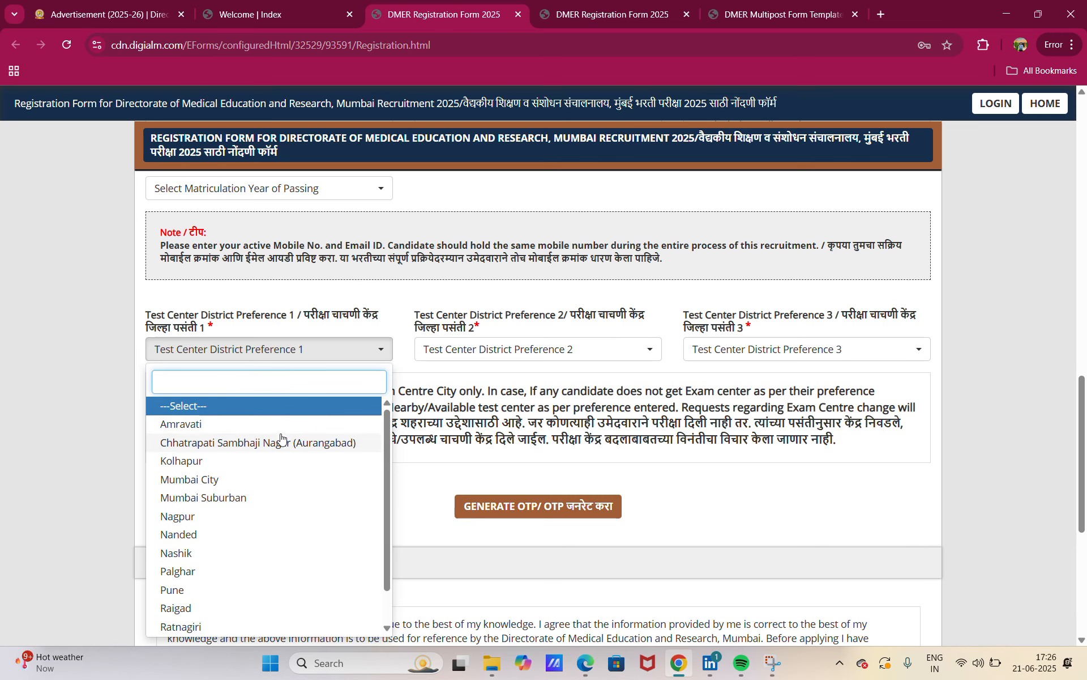
pyautogui.scroll(-3, 282, 438)
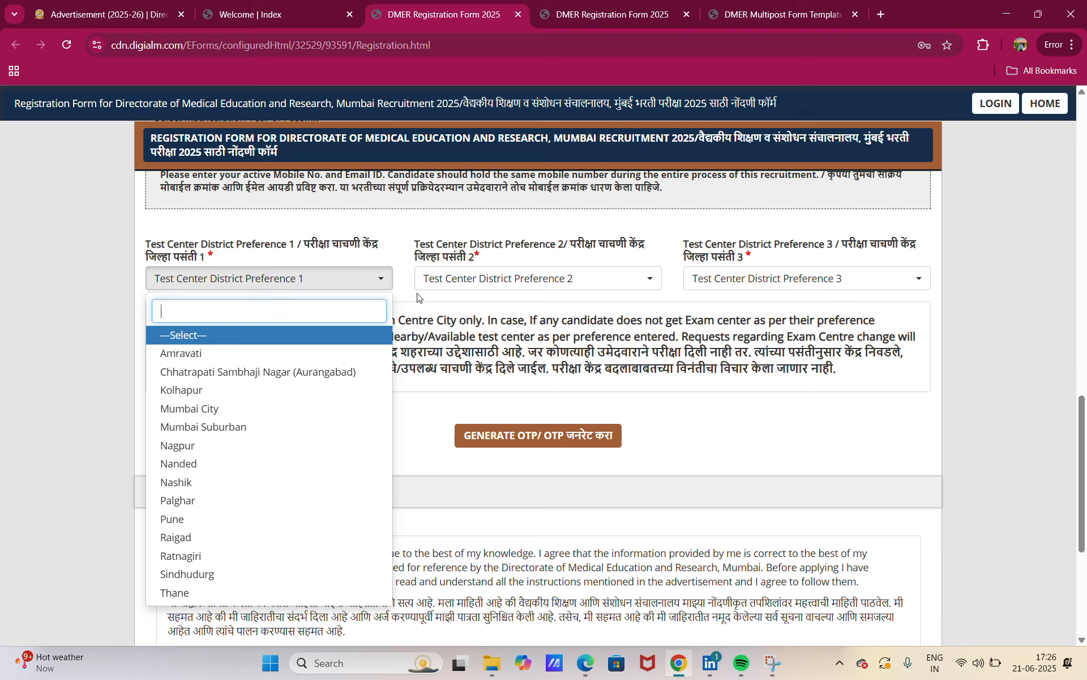
pyautogui.click(414, 292)
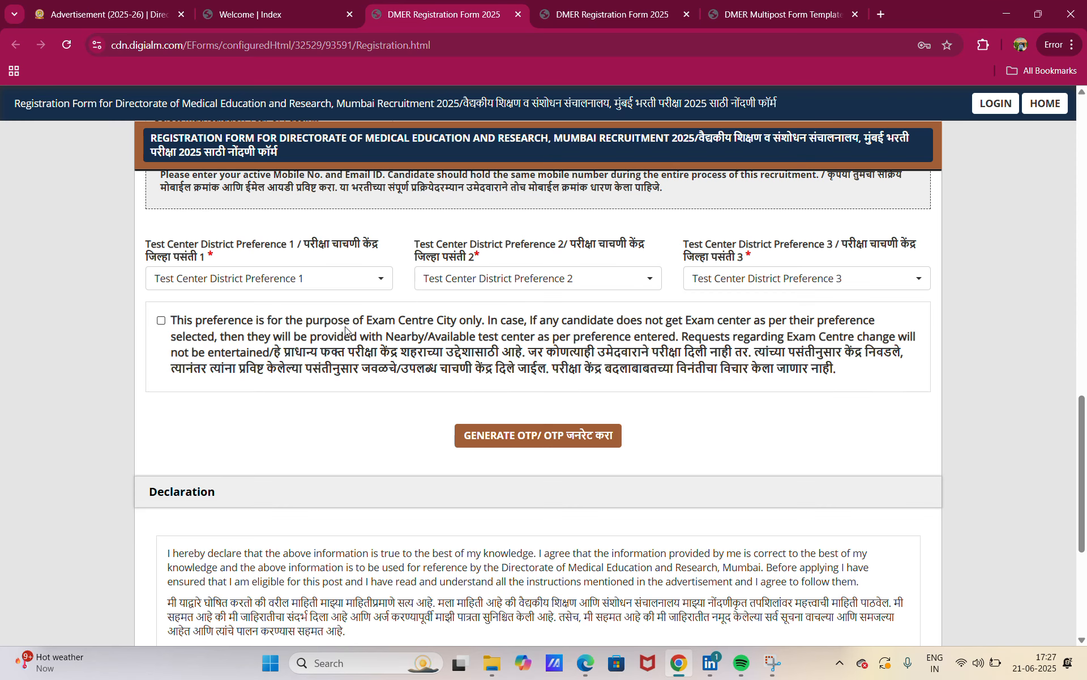
pyautogui.scroll(-2, 346, 330)
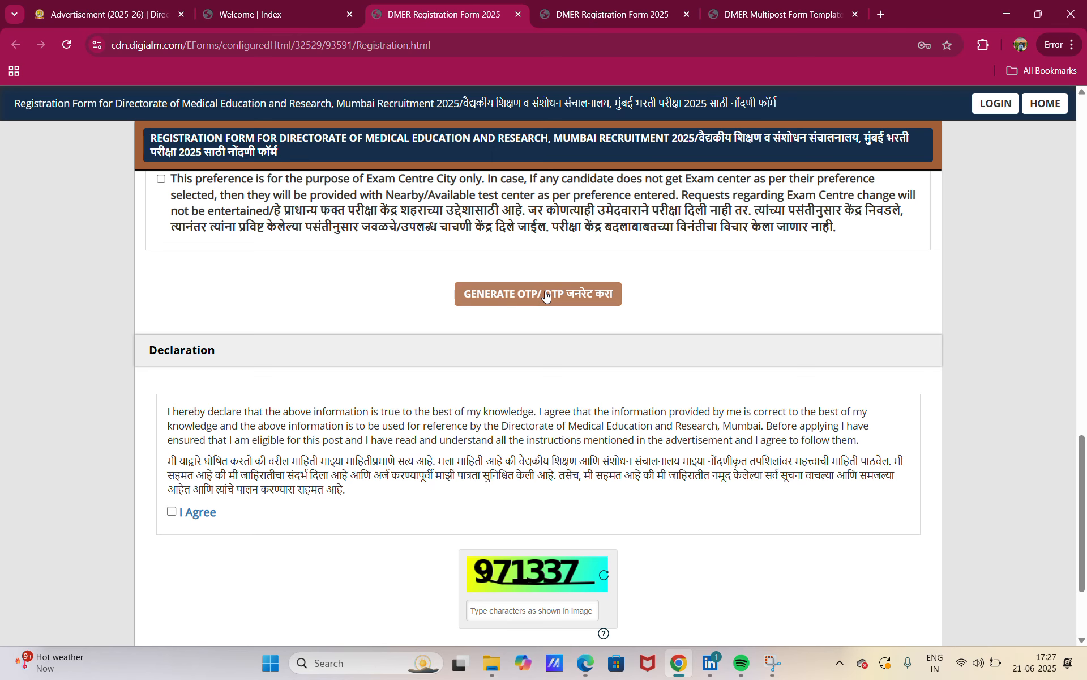
pyautogui.scroll(-1, 545, 294)
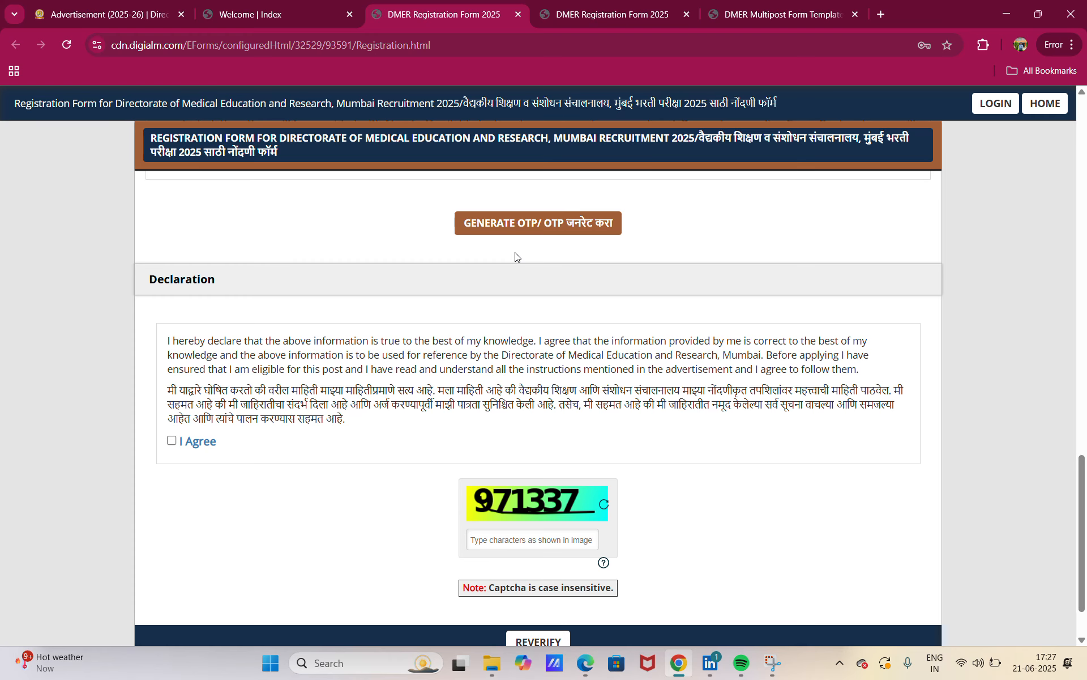
pyautogui.scroll(-1, 517, 256)
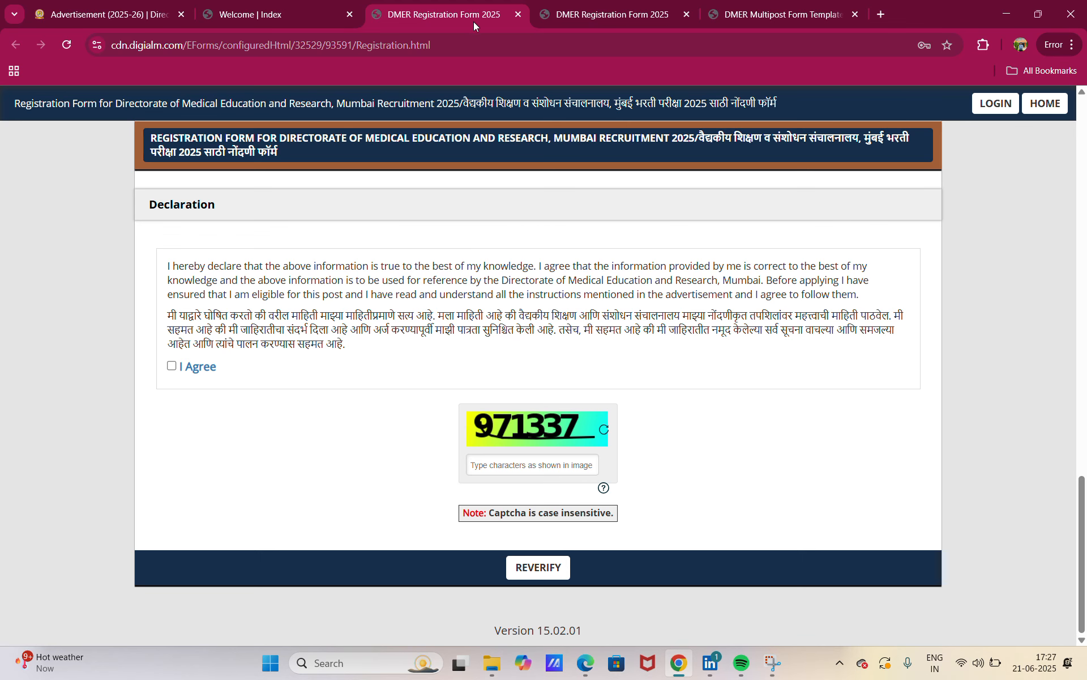
# - Switch to the DMER application form and examine its post details and candidate personal details
pyautogui.hotkey('ctrl', '9')
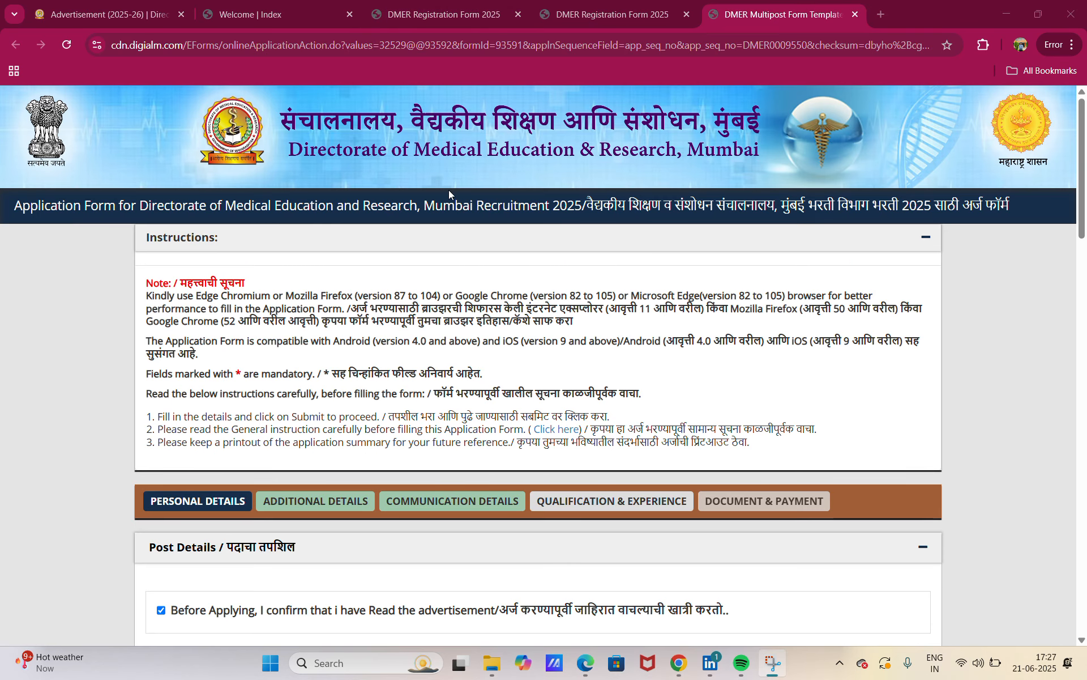
pyautogui.scroll(-3, 450, 192)
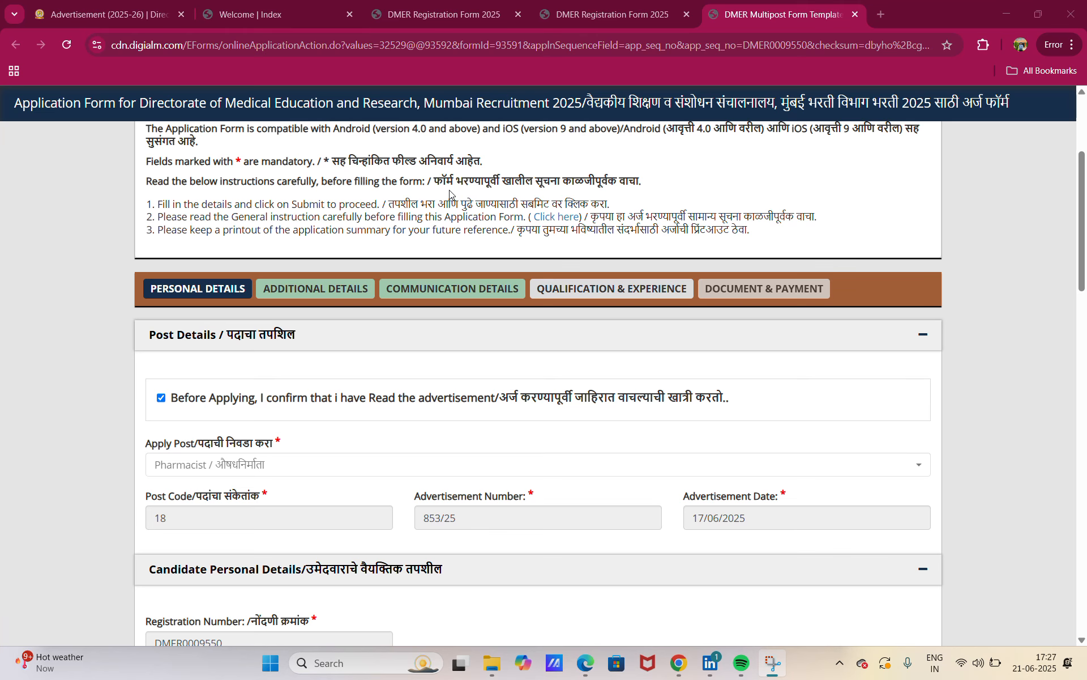
pyautogui.scroll(-3, 450, 192)
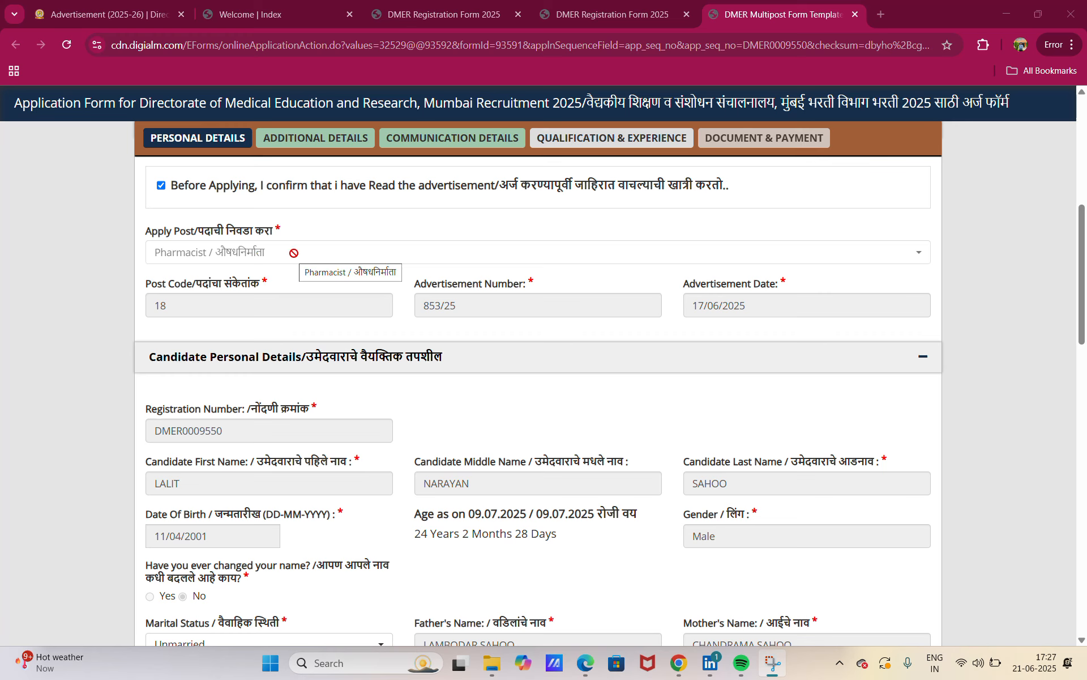
pyautogui.click(262, 253)
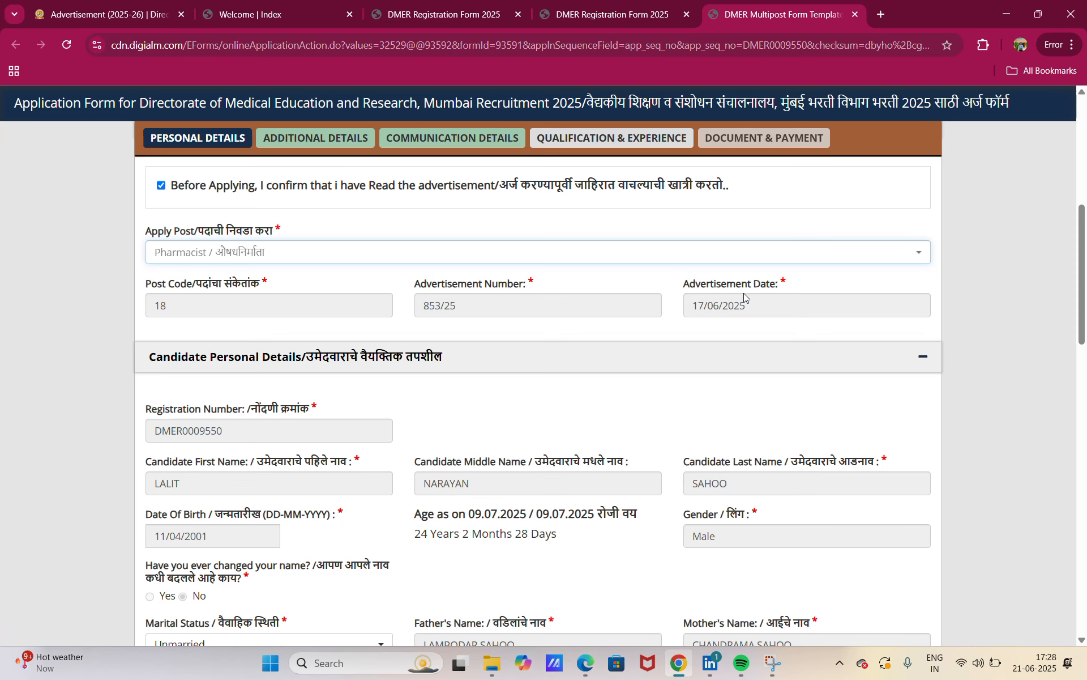
pyautogui.scroll(-2, 650, 327)
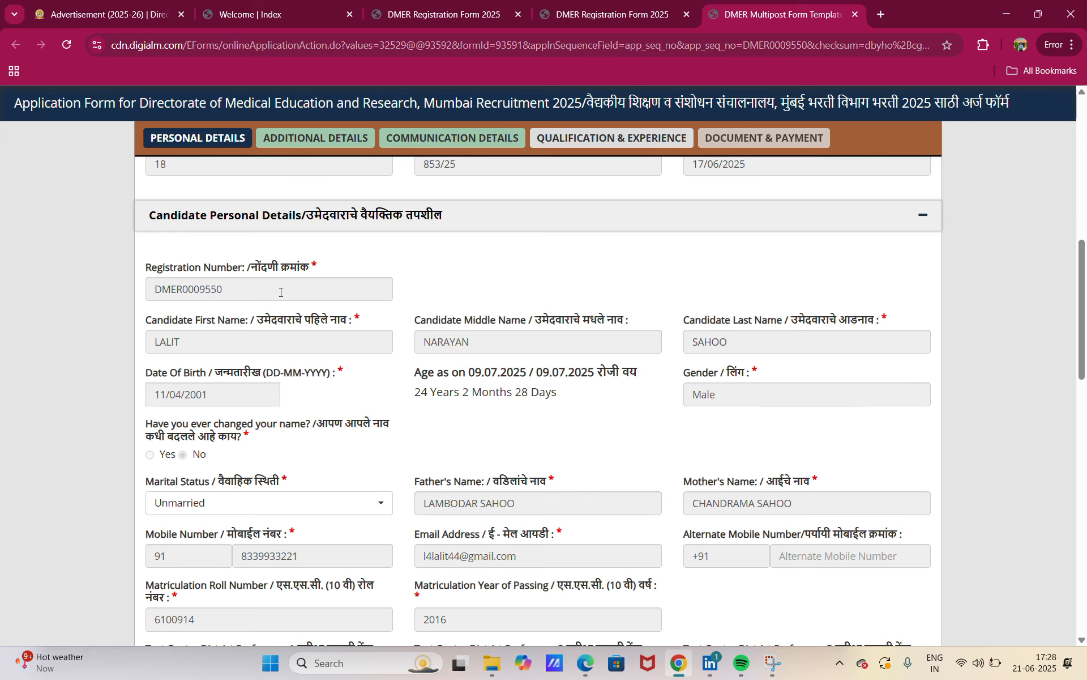
pyautogui.scroll(-2, 280, 291)
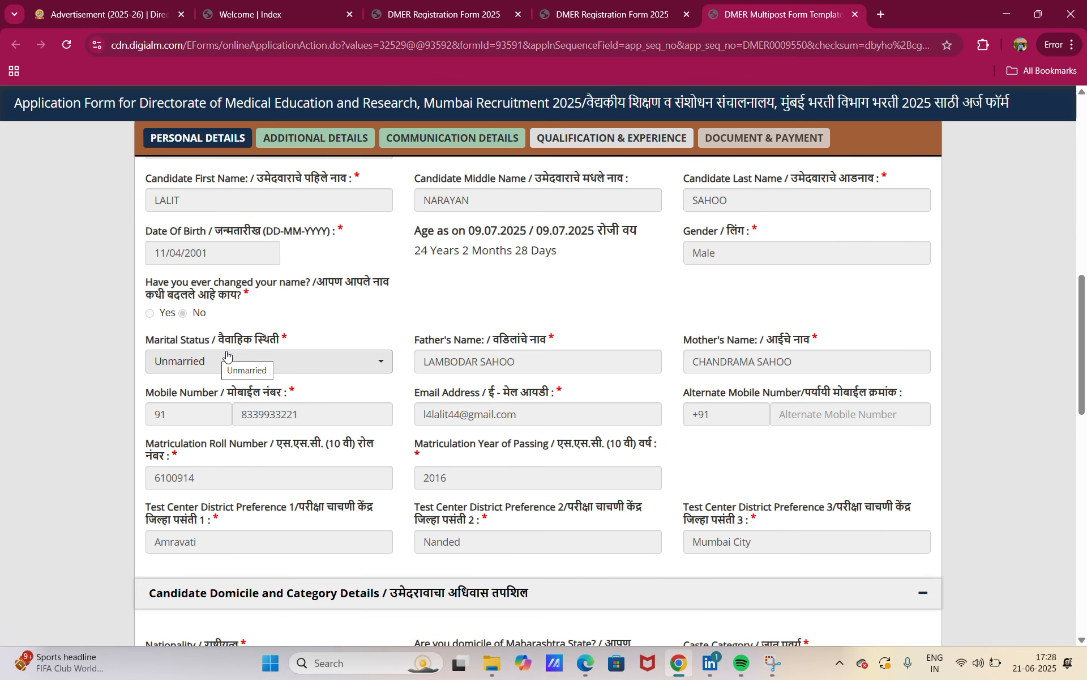
# - Set the marital status to Married to reveal its extra fields, and return it to Unmarried
pyautogui.click(276, 364)
pyautogui.click(275, 363)
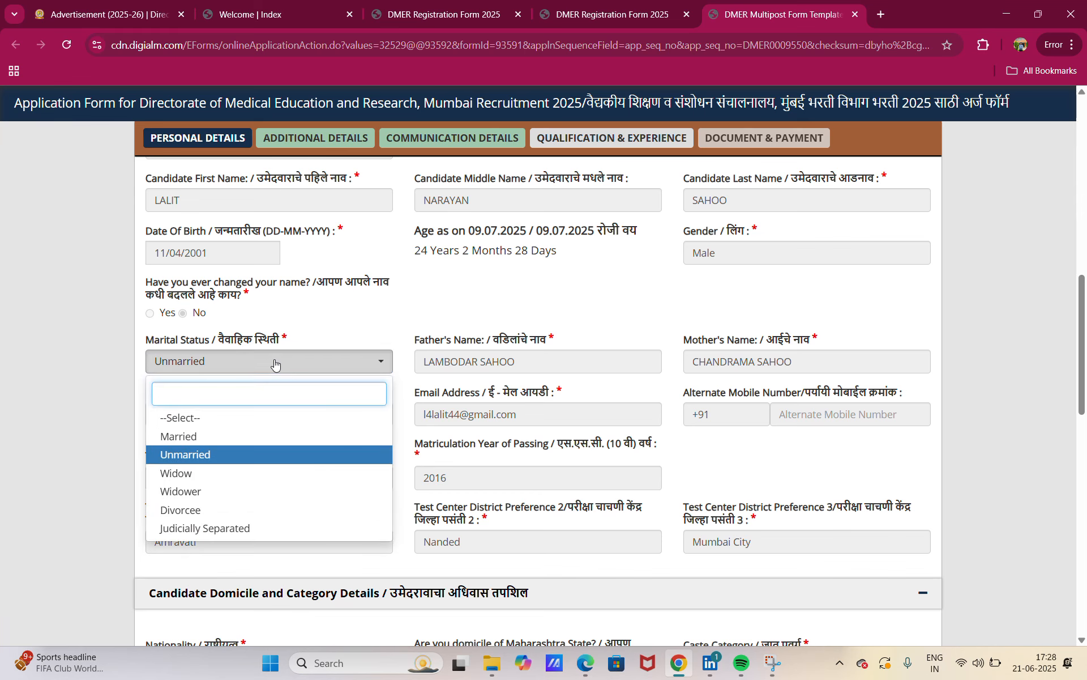
pyautogui.click(252, 437)
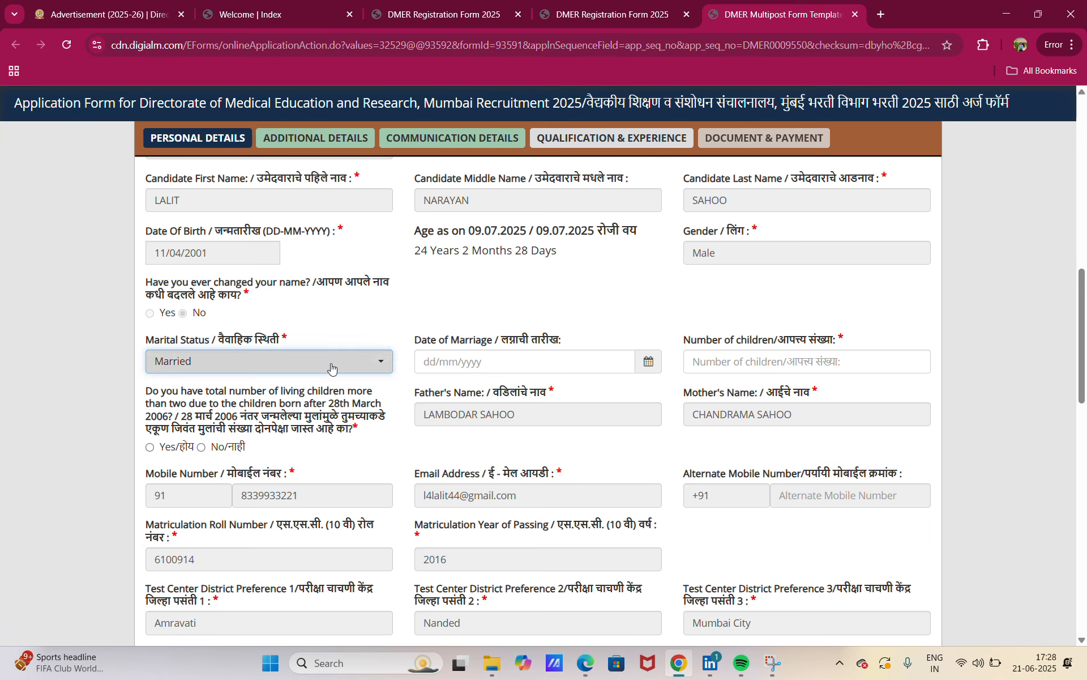
pyautogui.click(376, 361)
pyautogui.click(233, 453)
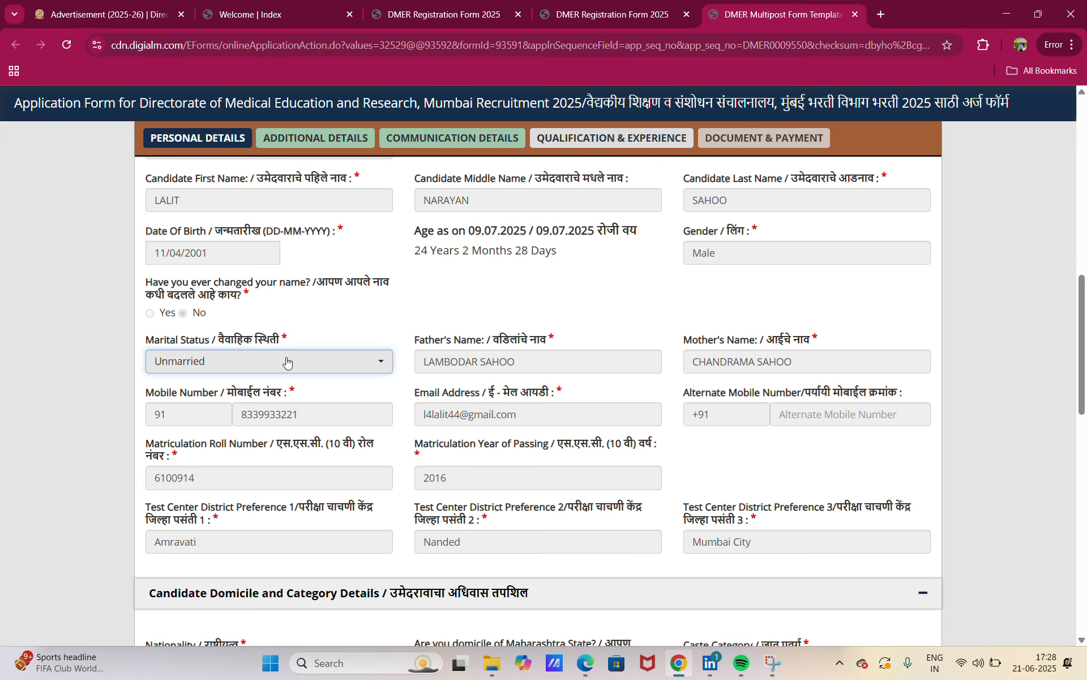
# - Set the caste category to OBC, examine the Non Creamy Layer certificate fields, and set the category applying for to OBC
pyautogui.scroll(-4, 289, 357)
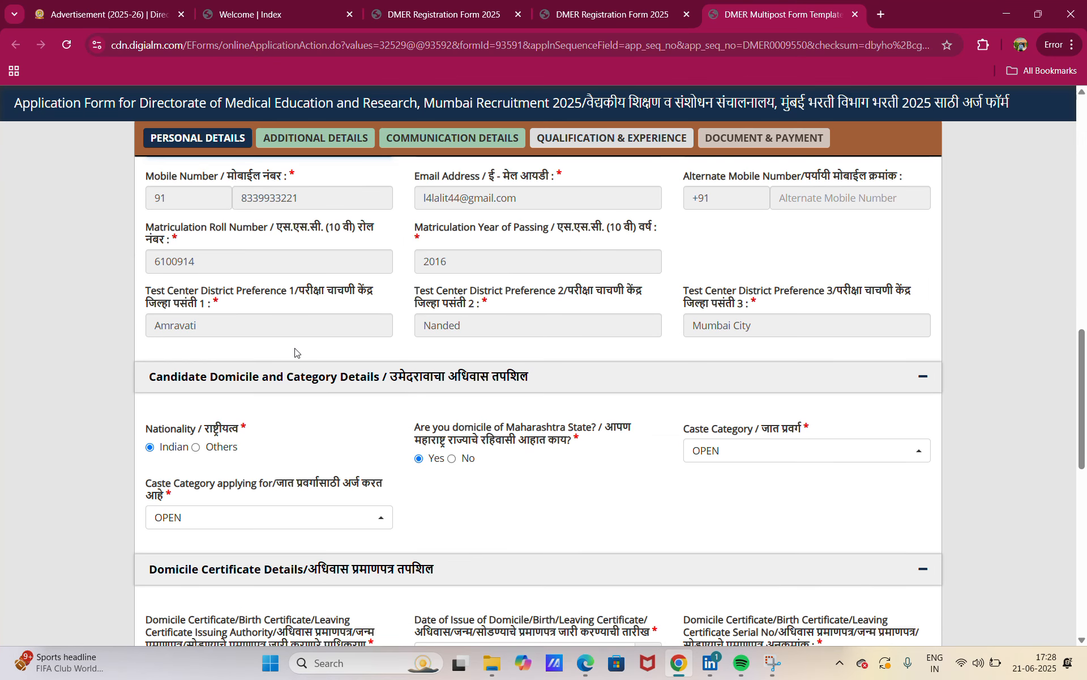
pyautogui.scroll(-2, 294, 352)
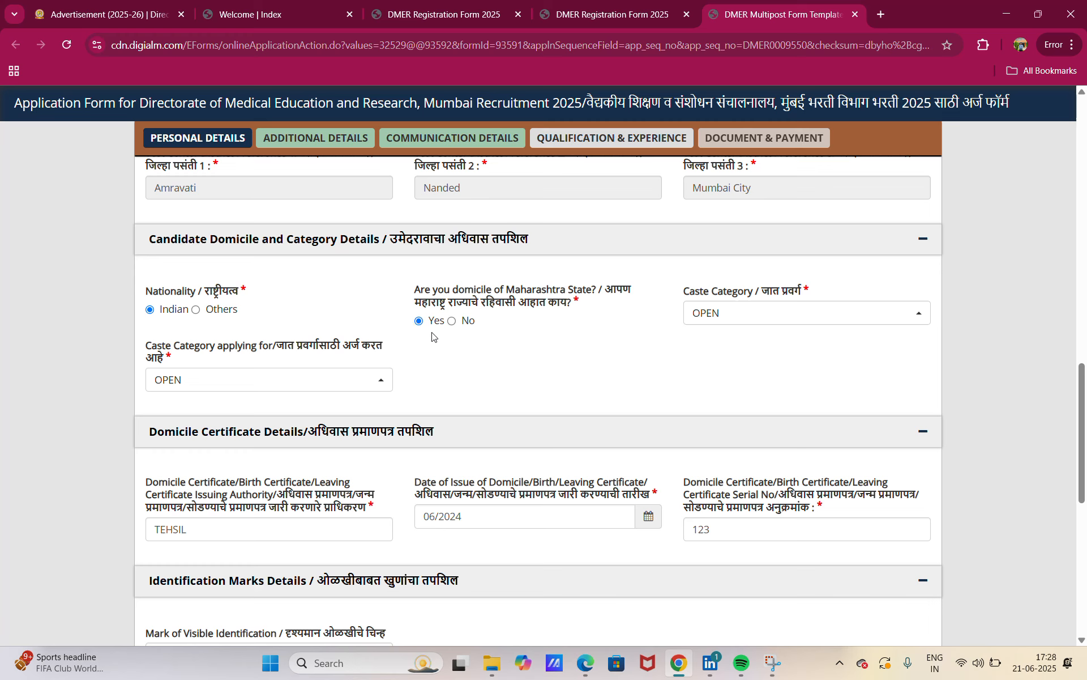
pyautogui.click(791, 322)
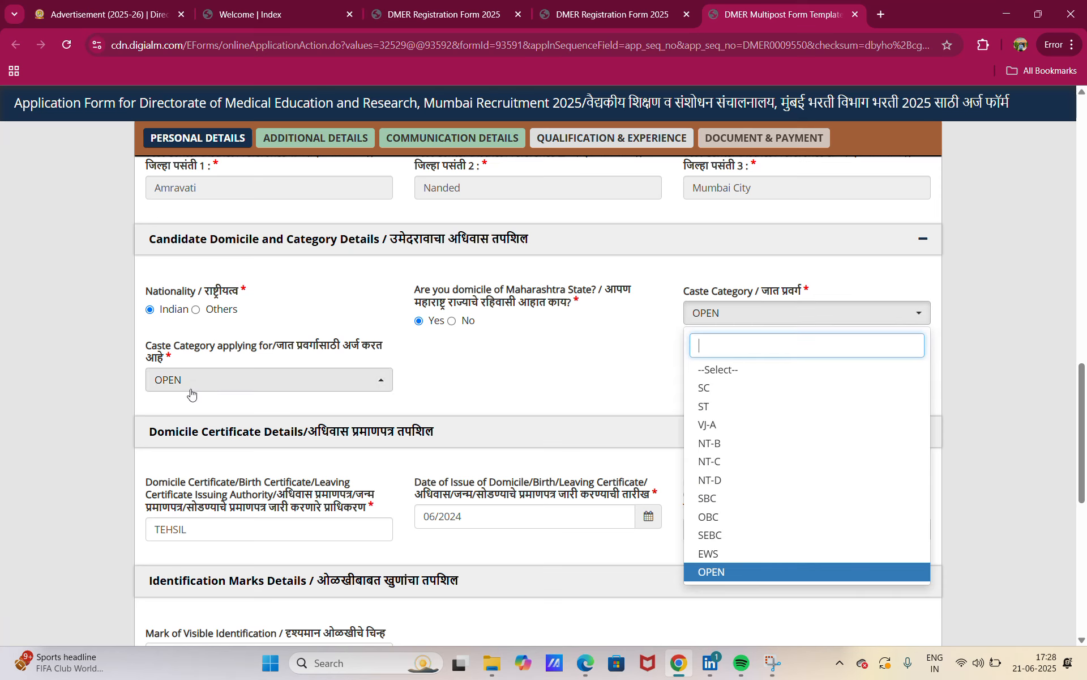
pyautogui.click(714, 519)
pyautogui.scroll(-2, 351, 371)
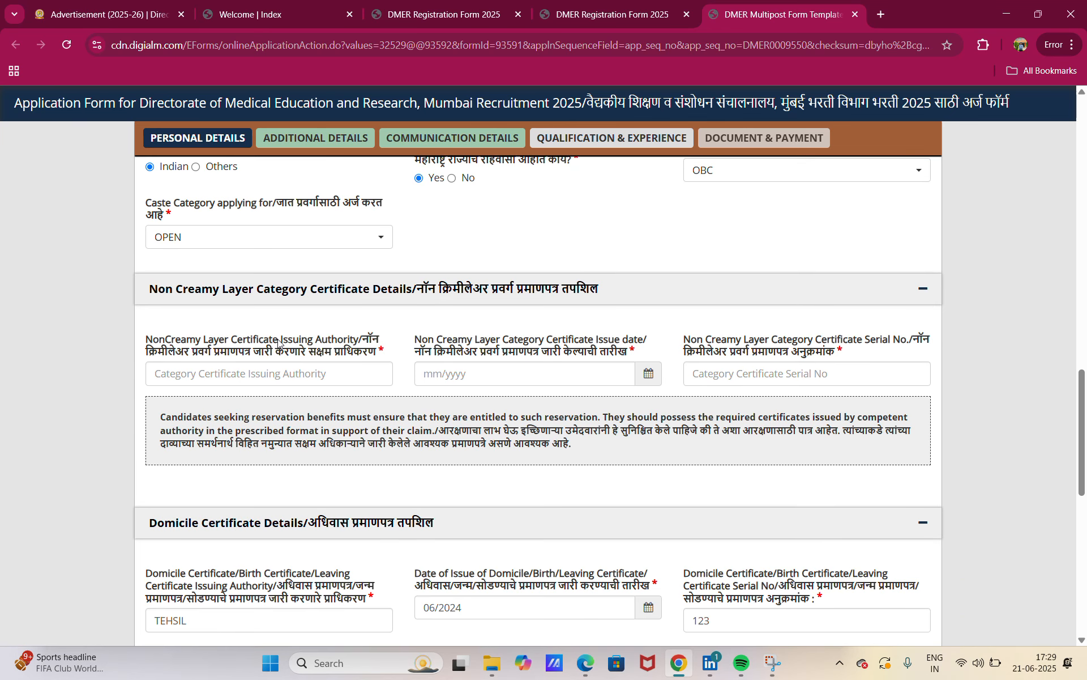
pyautogui.scroll(-1, 278, 341)
pyautogui.scroll(3, 278, 341)
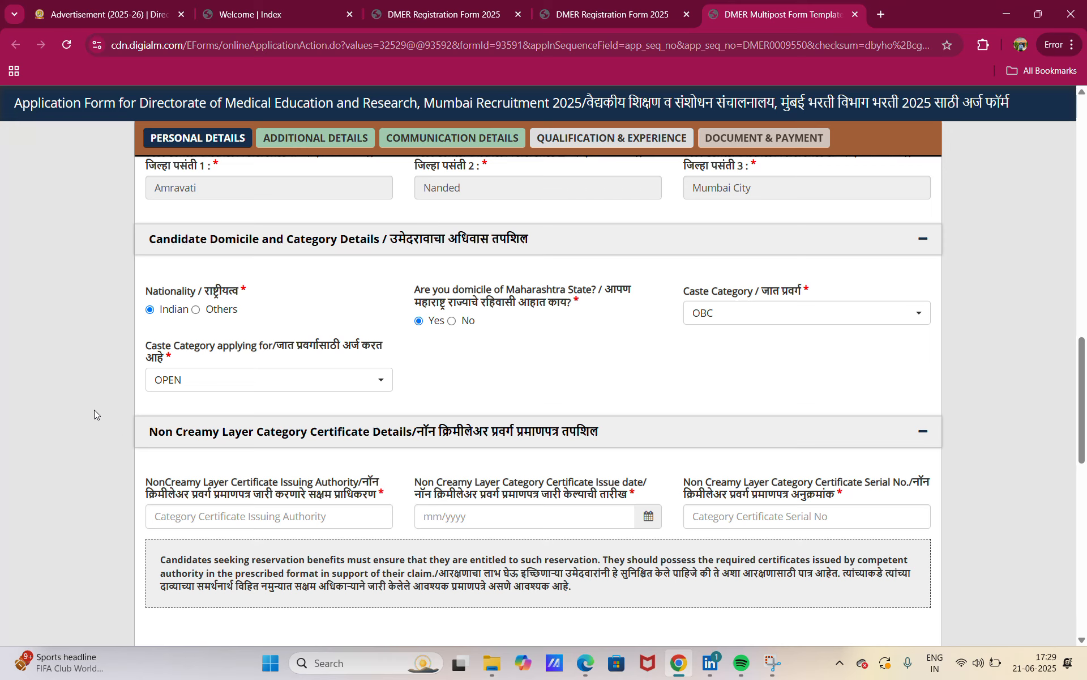
pyautogui.click(292, 383)
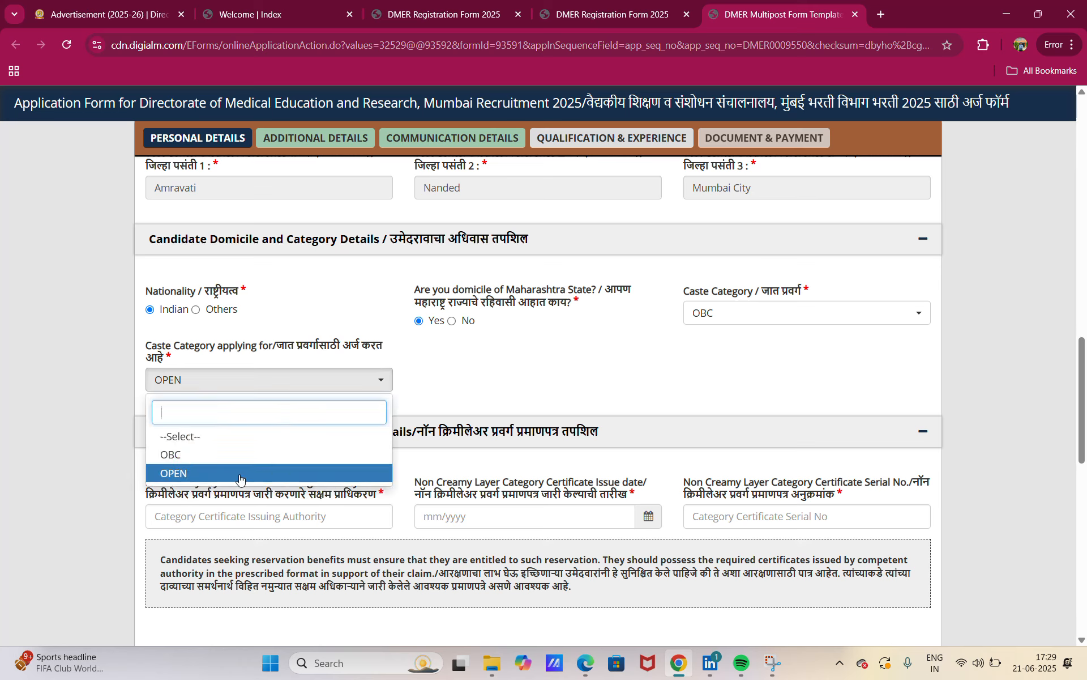
pyautogui.click(231, 454)
# - Return both the caste category and the caste category applying for to OPEN
pyautogui.click(778, 312)
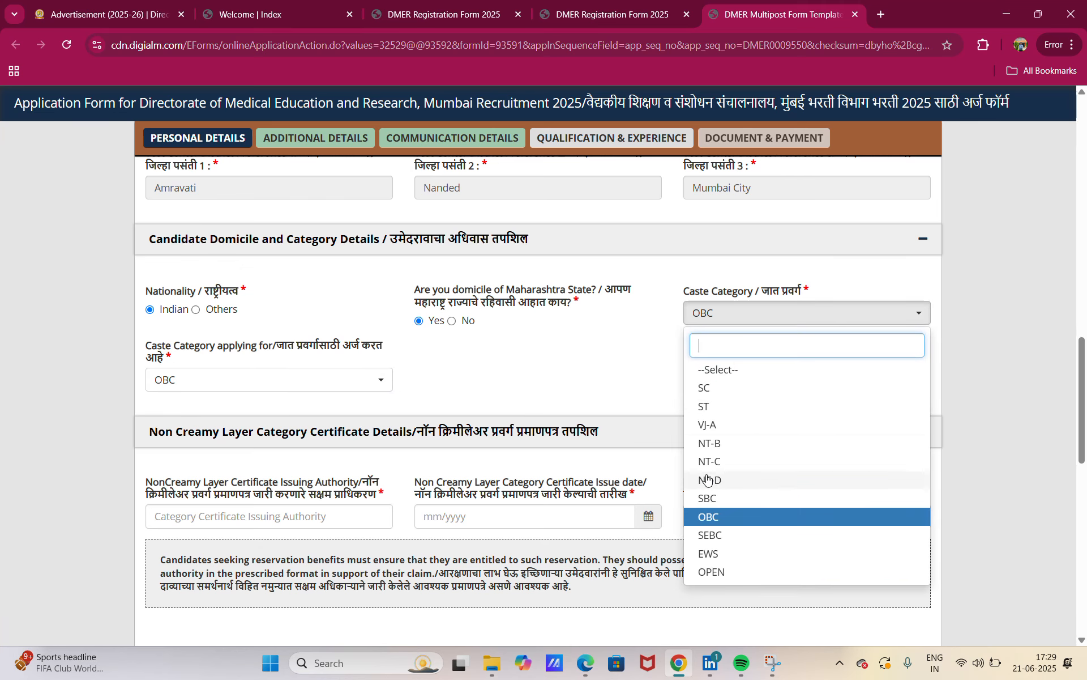
pyautogui.click(711, 571)
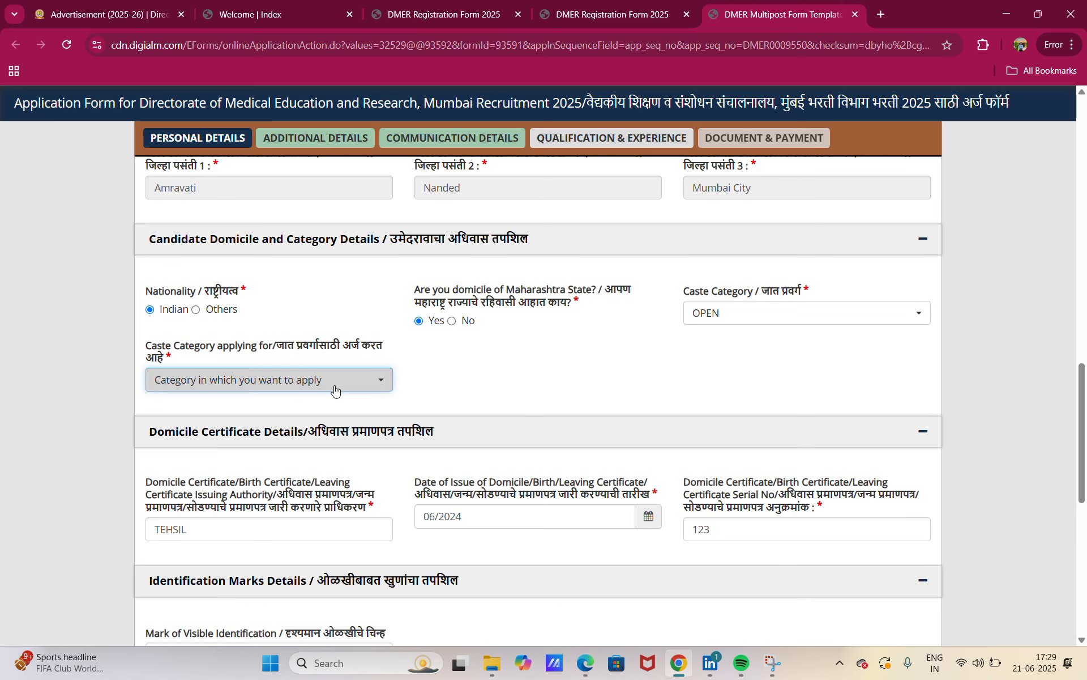
pyautogui.click(335, 389)
pyautogui.click(309, 454)
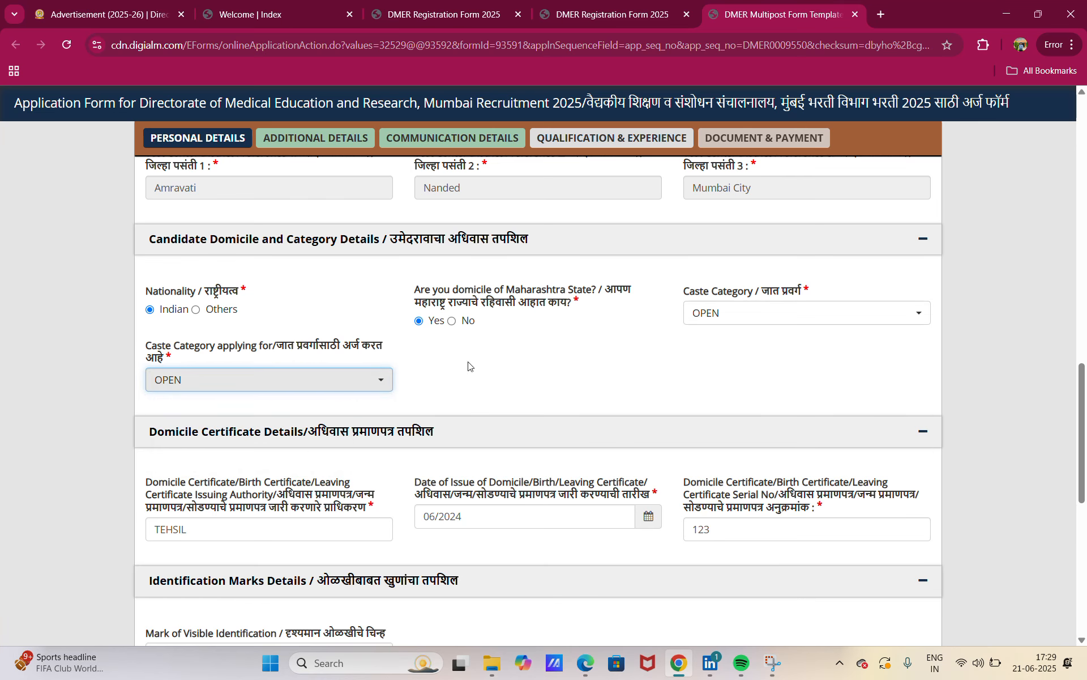
# - Examine the domicile certificate details, visible identification mark, identity proof questions and identity declaration
pyautogui.scroll(-1, 458, 347)
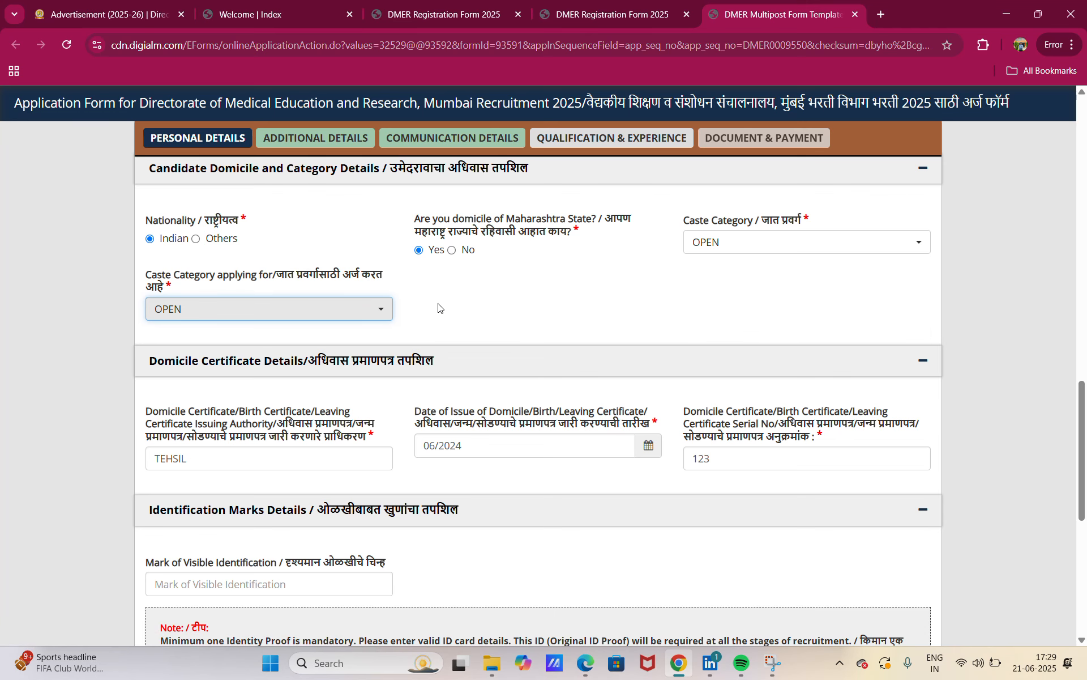
pyautogui.scroll(-1, 411, 300)
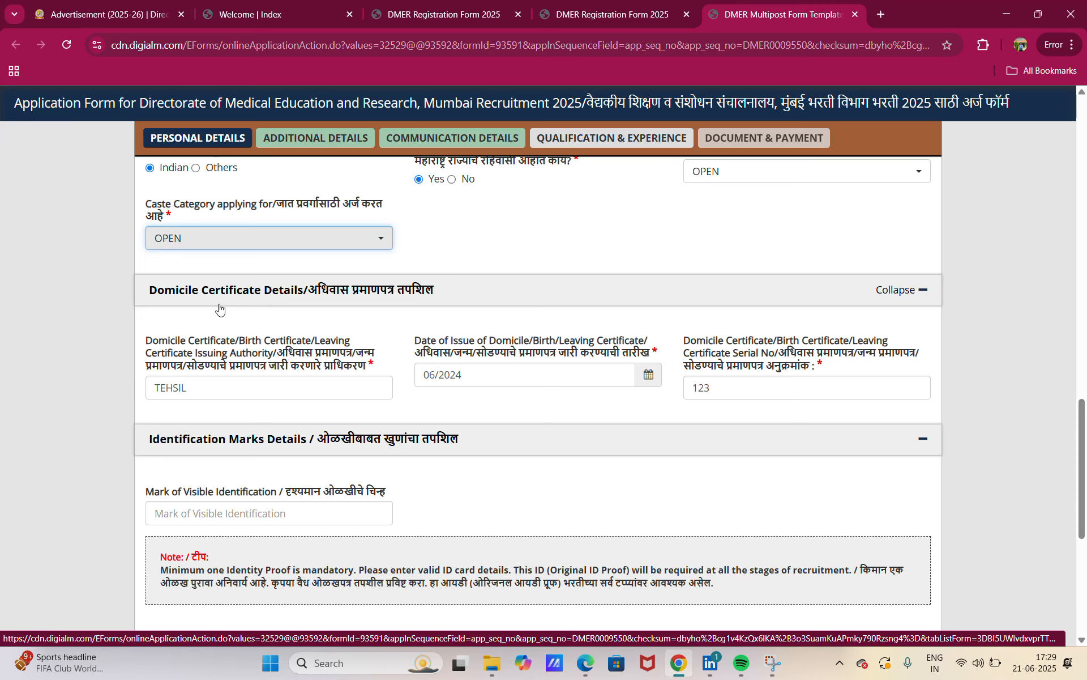
pyautogui.scroll(-1, 220, 308)
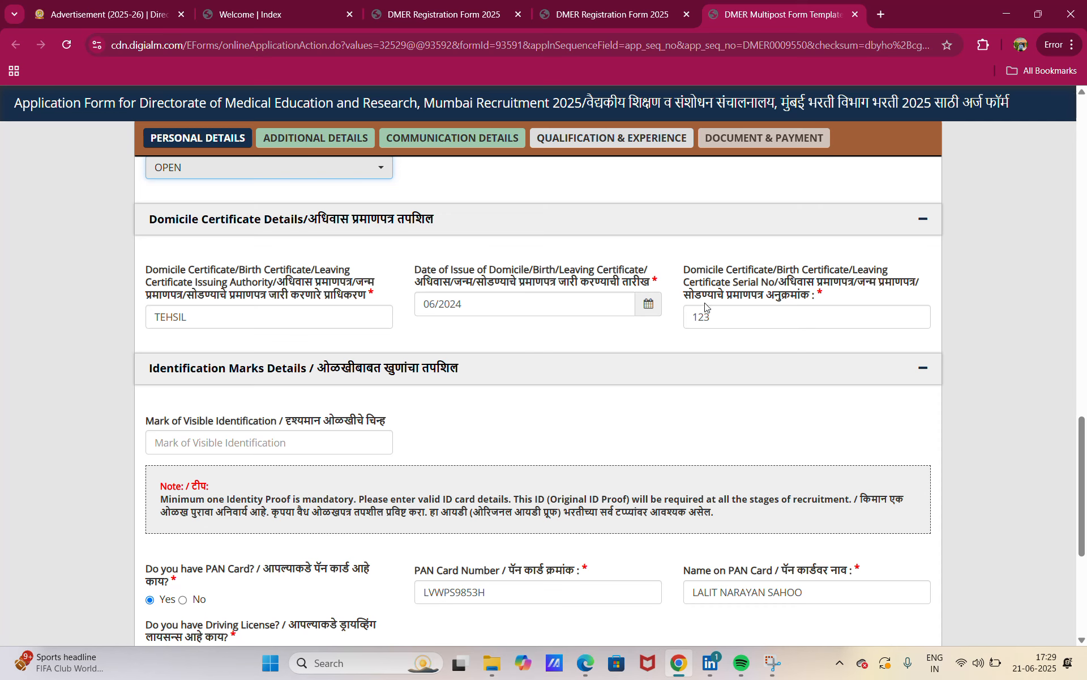
pyautogui.scroll(-1, 736, 317)
pyautogui.scroll(-4, 741, 322)
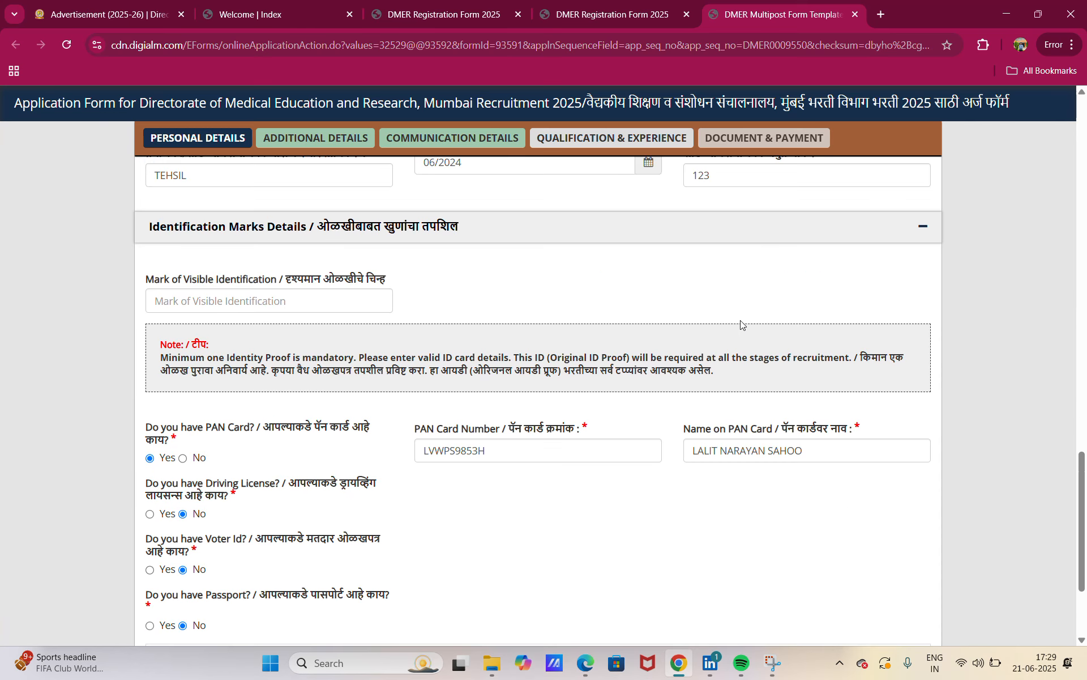
pyautogui.scroll(1, 341, 289)
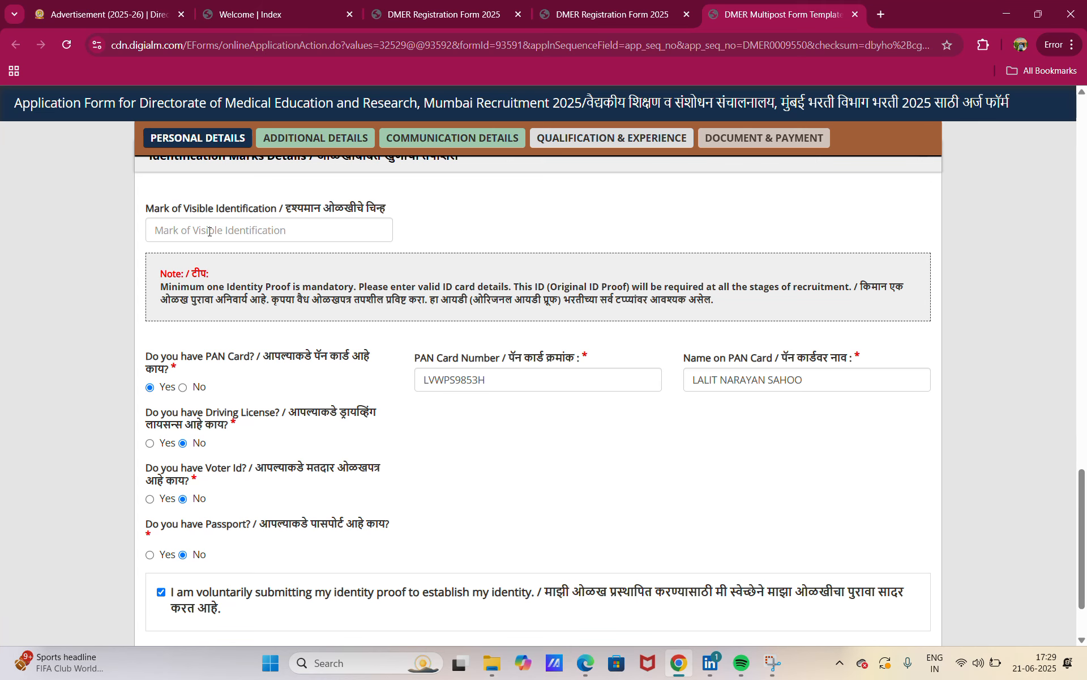
pyautogui.scroll(-1, 209, 231)
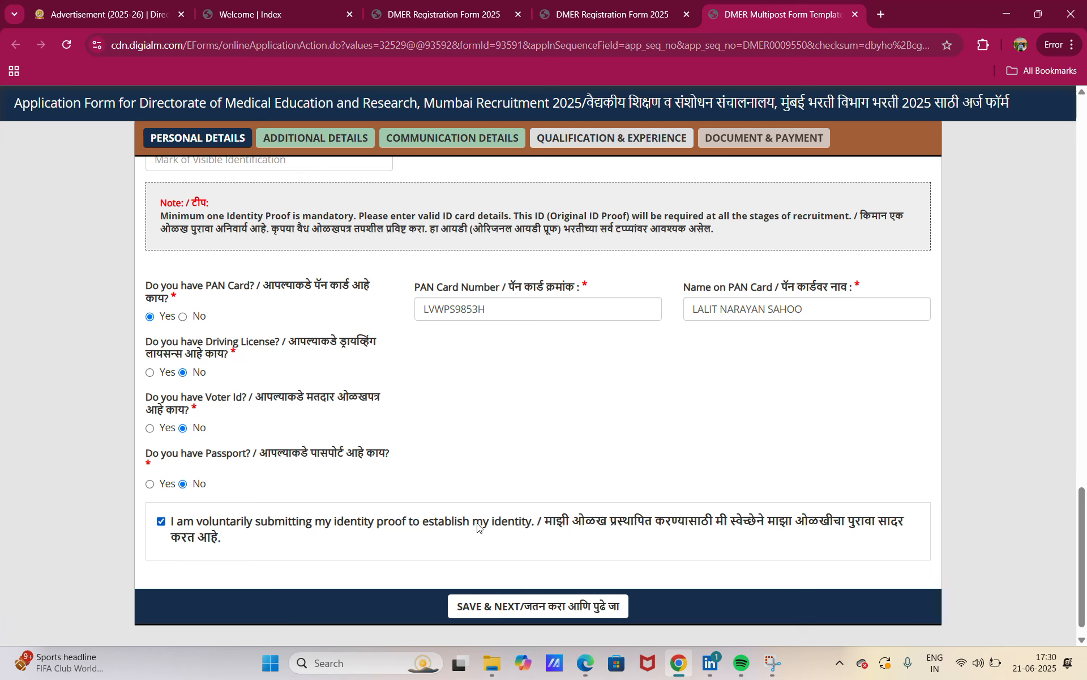
# - Save the personal details and proceed to the start of the additional details section
pyautogui.click(564, 613)
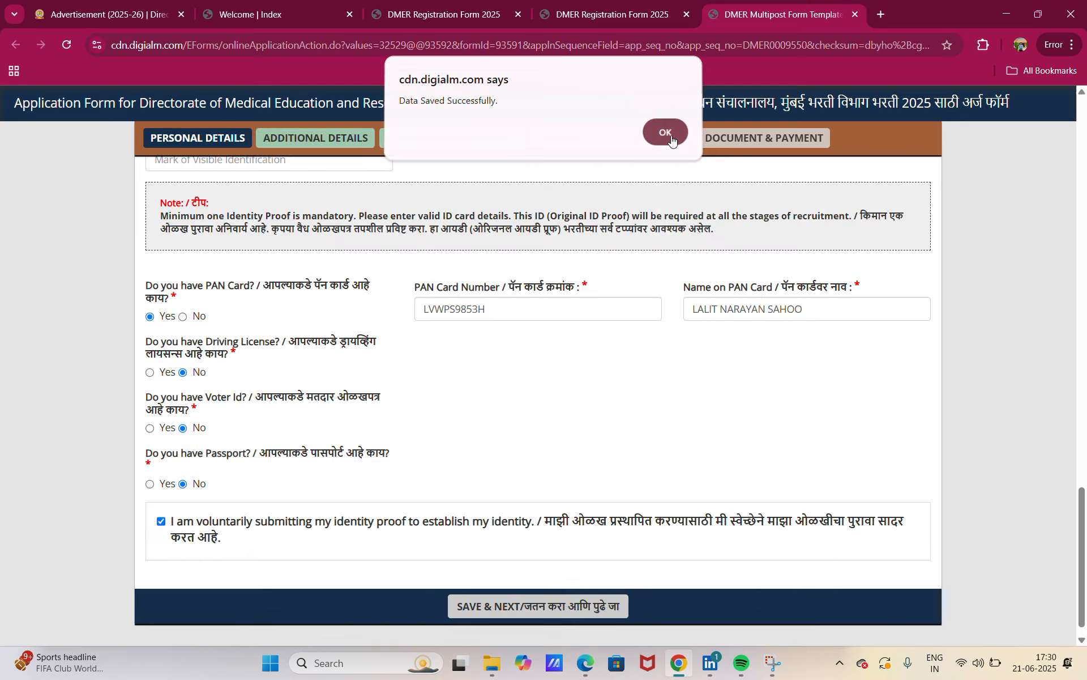
pyautogui.click(661, 135)
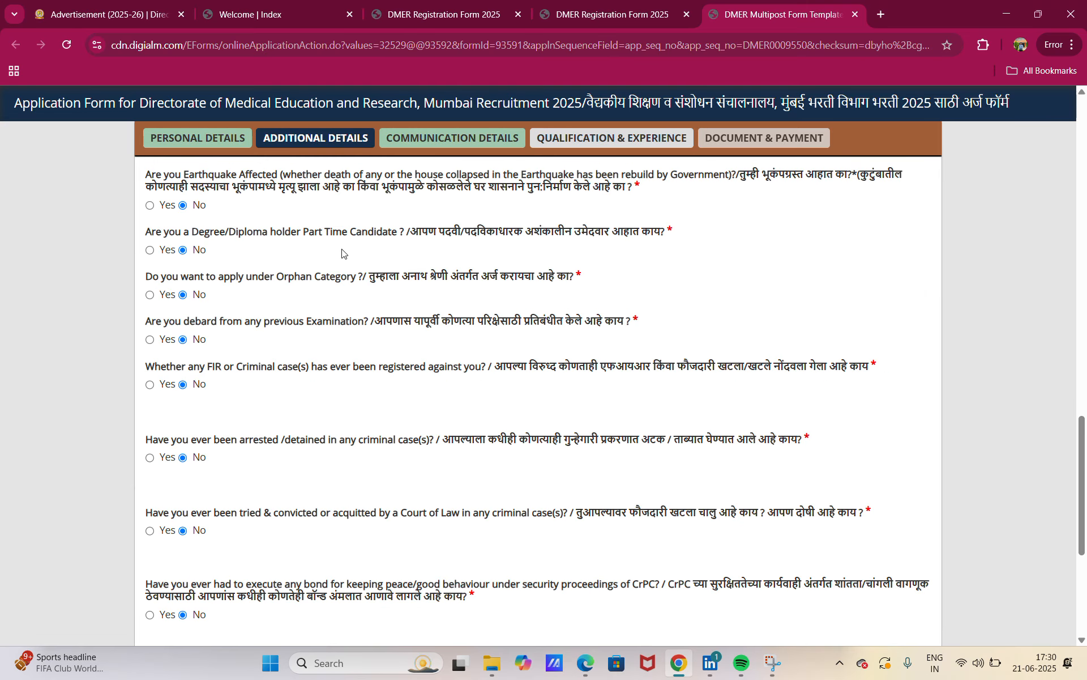
pyautogui.scroll(15, 342, 253)
pyautogui.scroll(6, 306, 245)
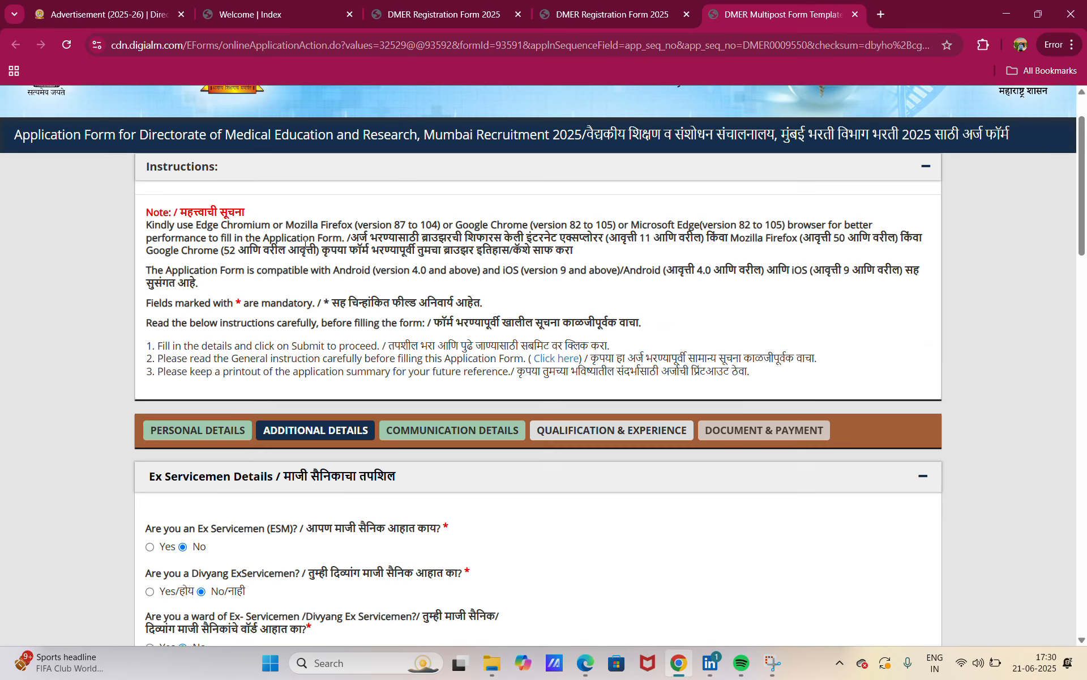
# - Answer Yes to the Ex Servicemen question to reveal its service period fields, and return all three ex-servicemen answers to No
pyautogui.scroll(-1, 290, 252)
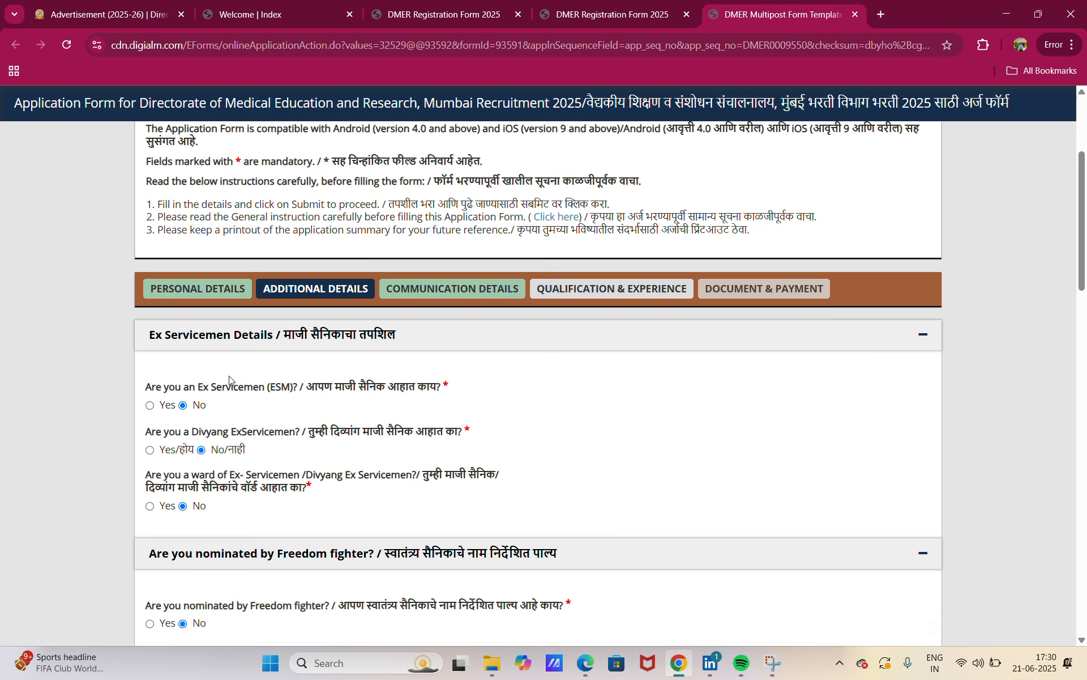
pyautogui.scroll(-1, 234, 390)
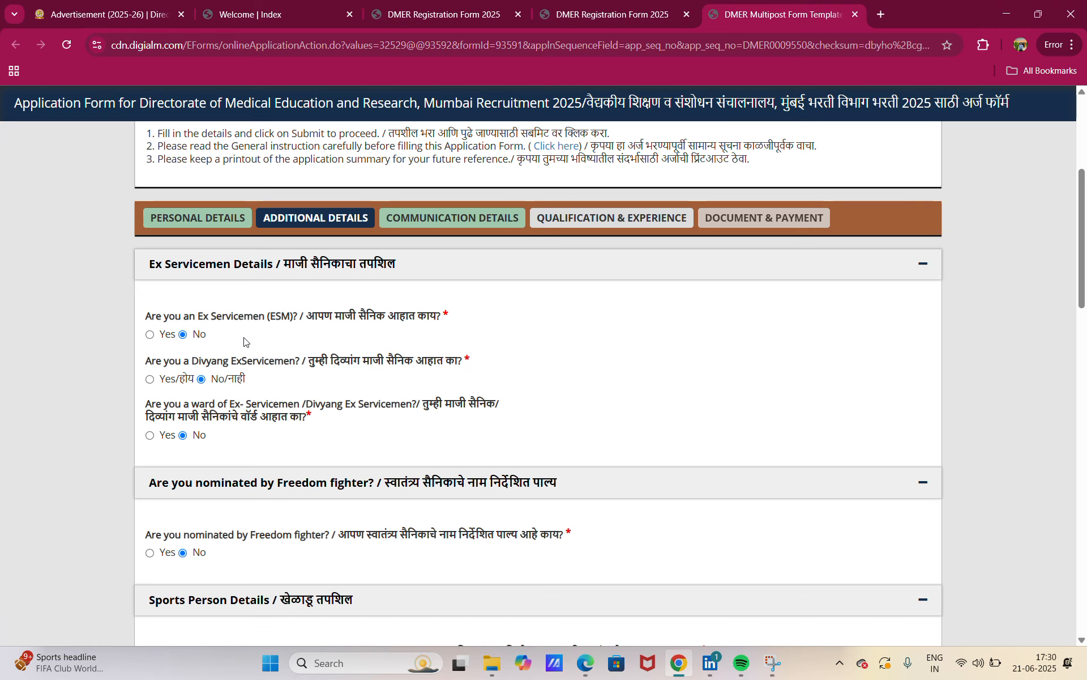
pyautogui.click(150, 334)
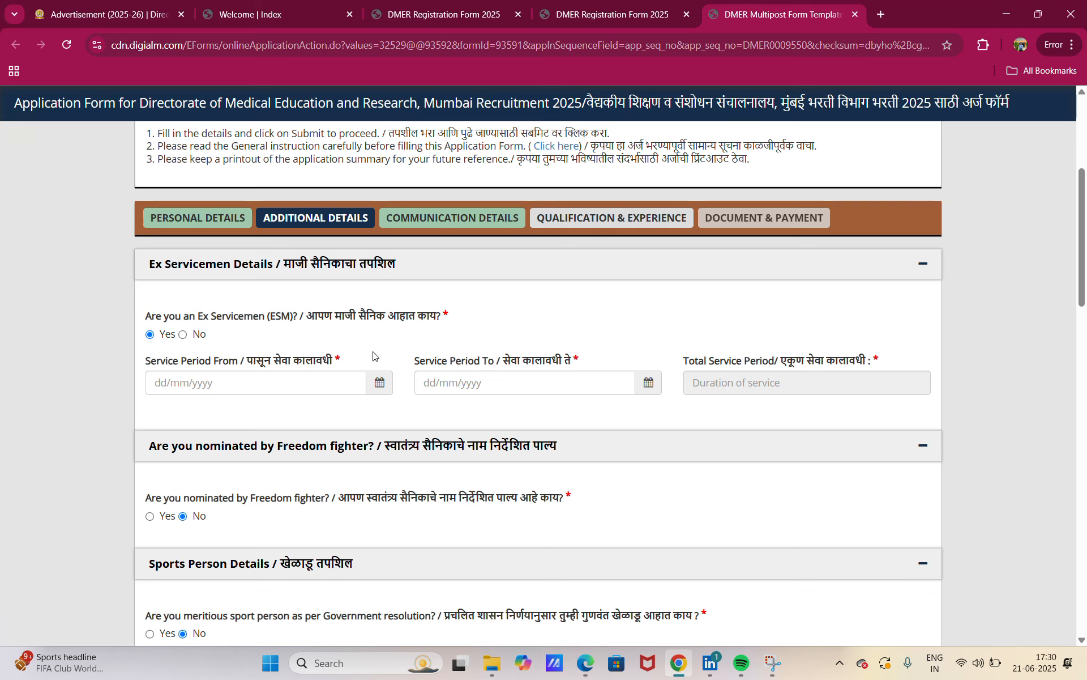
pyautogui.click(183, 334)
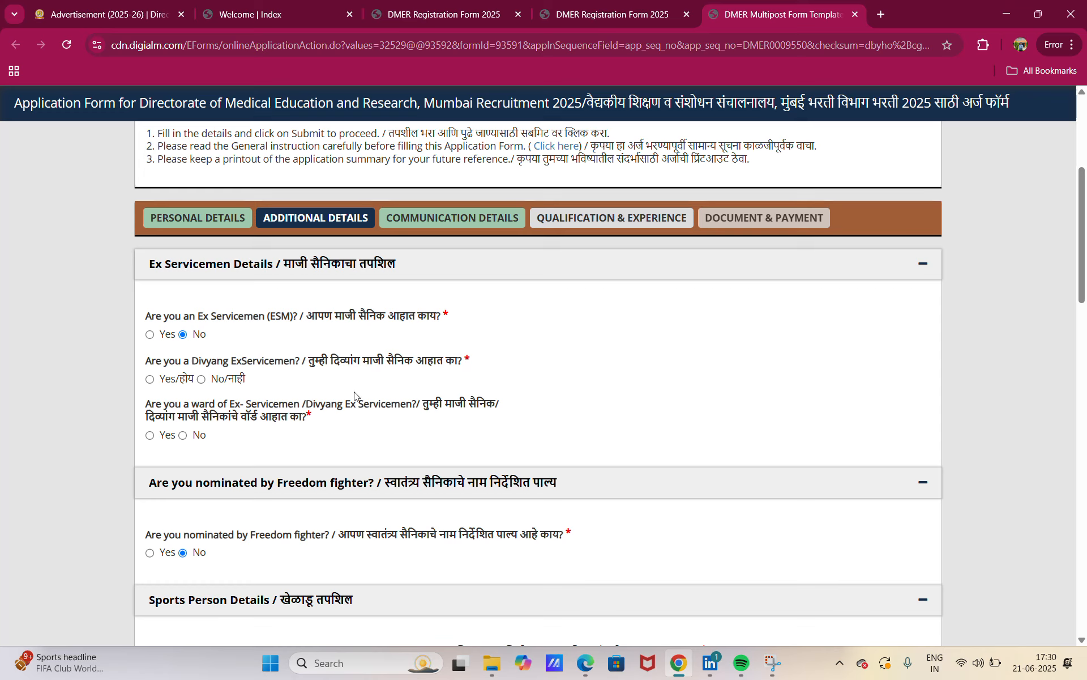
pyautogui.click(202, 379)
pyautogui.scroll(-1, 204, 382)
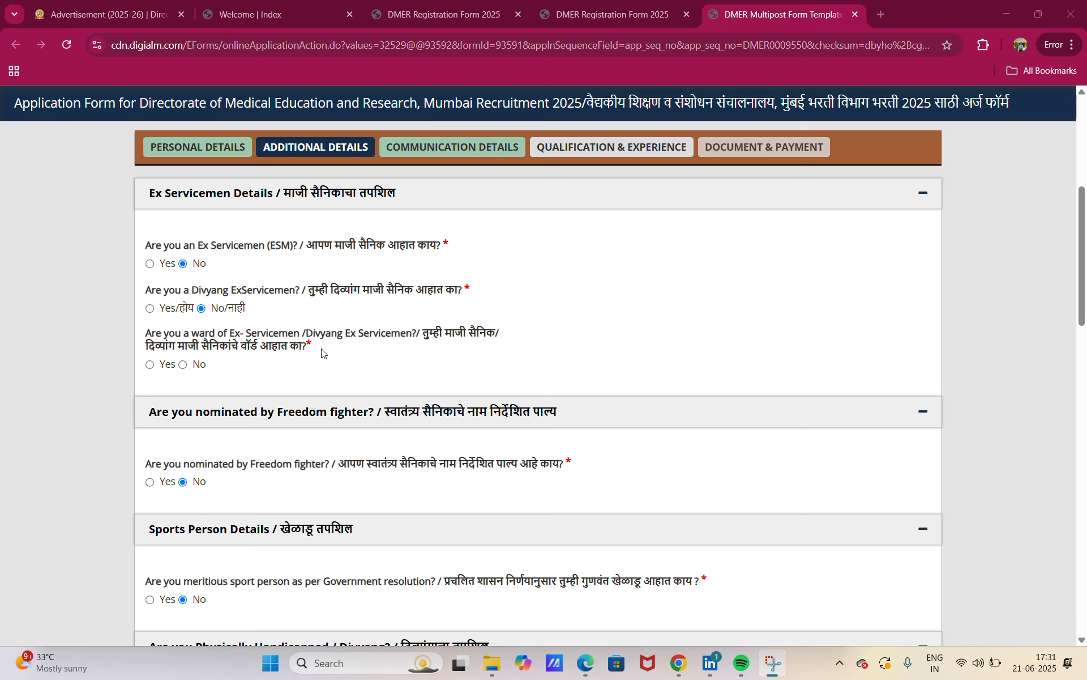
pyautogui.click(189, 367)
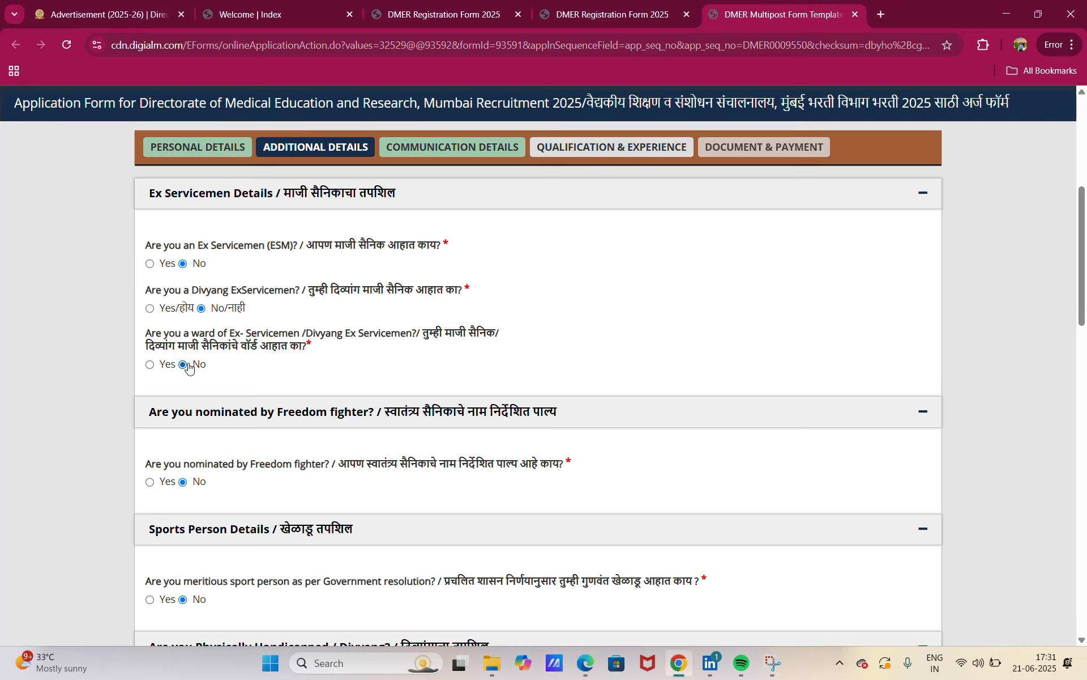
# - Answer Yes to the PwBD question, examine the percentage and type of disability options, and return the answer to No
pyautogui.scroll(-3, 207, 369)
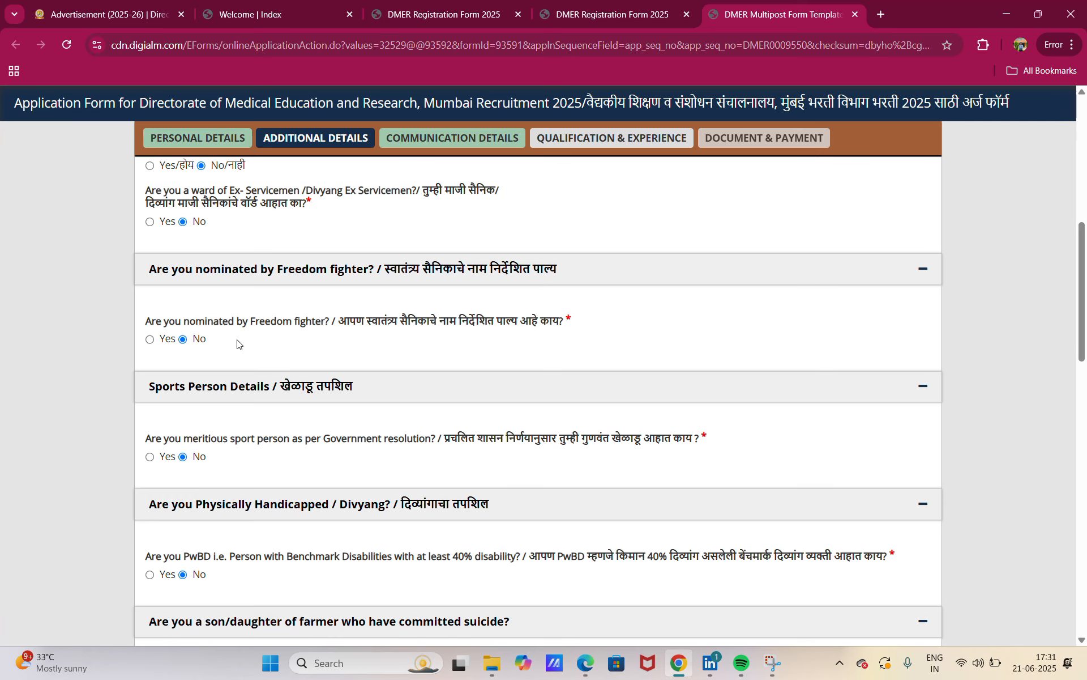
pyautogui.scroll(-1, 237, 343)
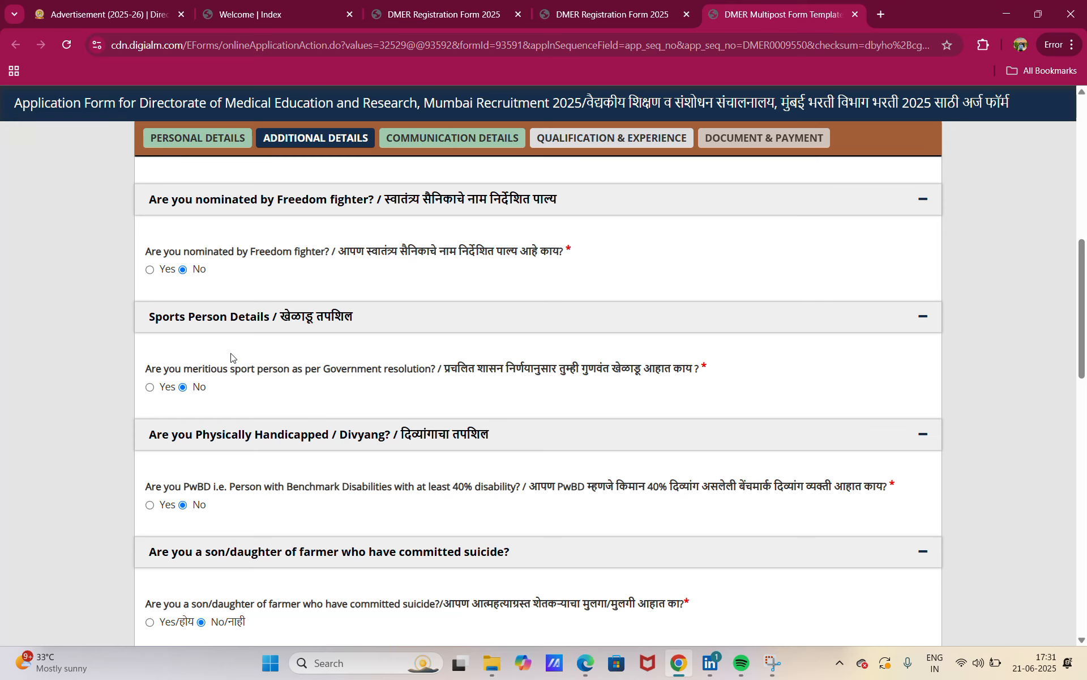
pyautogui.scroll(-1, 230, 356)
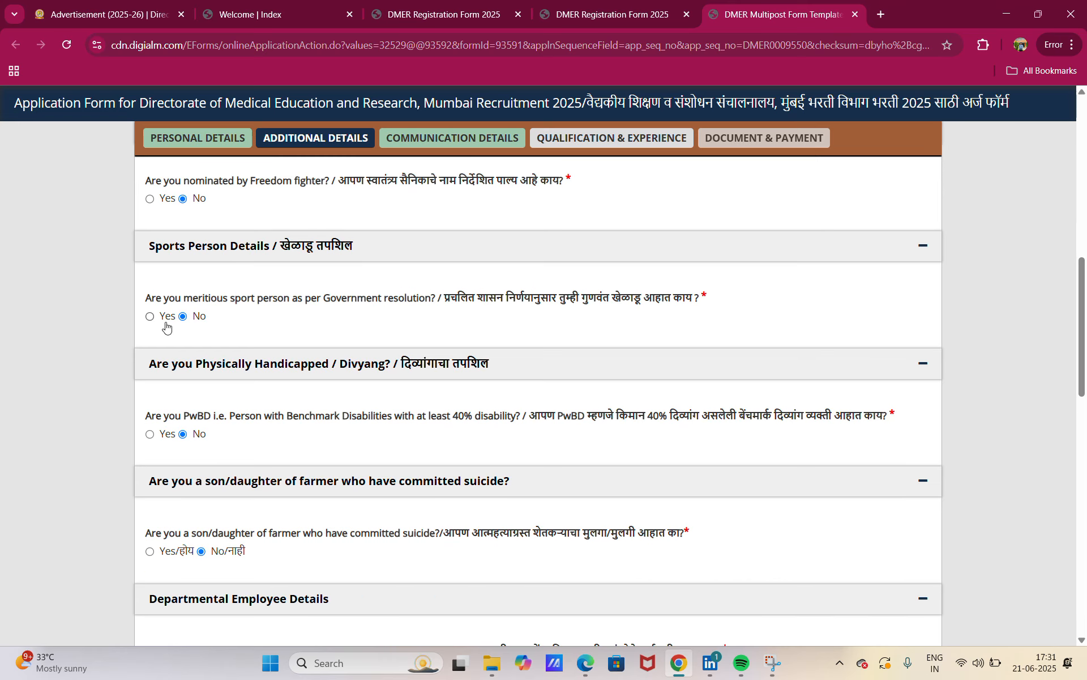
pyautogui.scroll(-1, 211, 326)
pyautogui.scroll(-1, 211, 326)
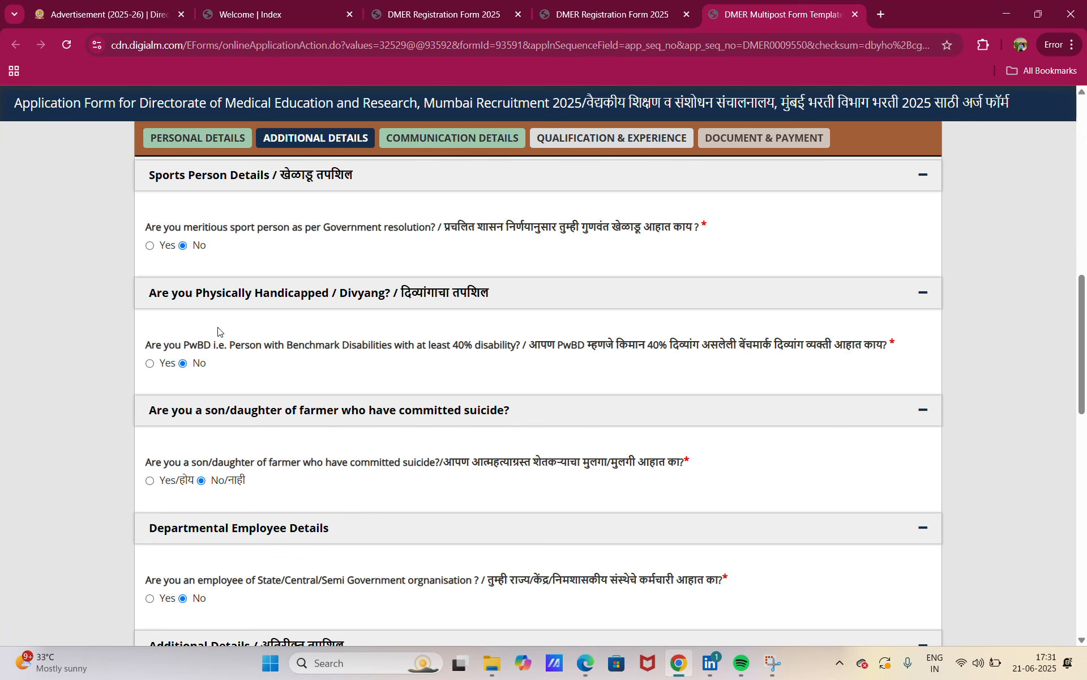
pyautogui.click(149, 363)
pyautogui.click(199, 413)
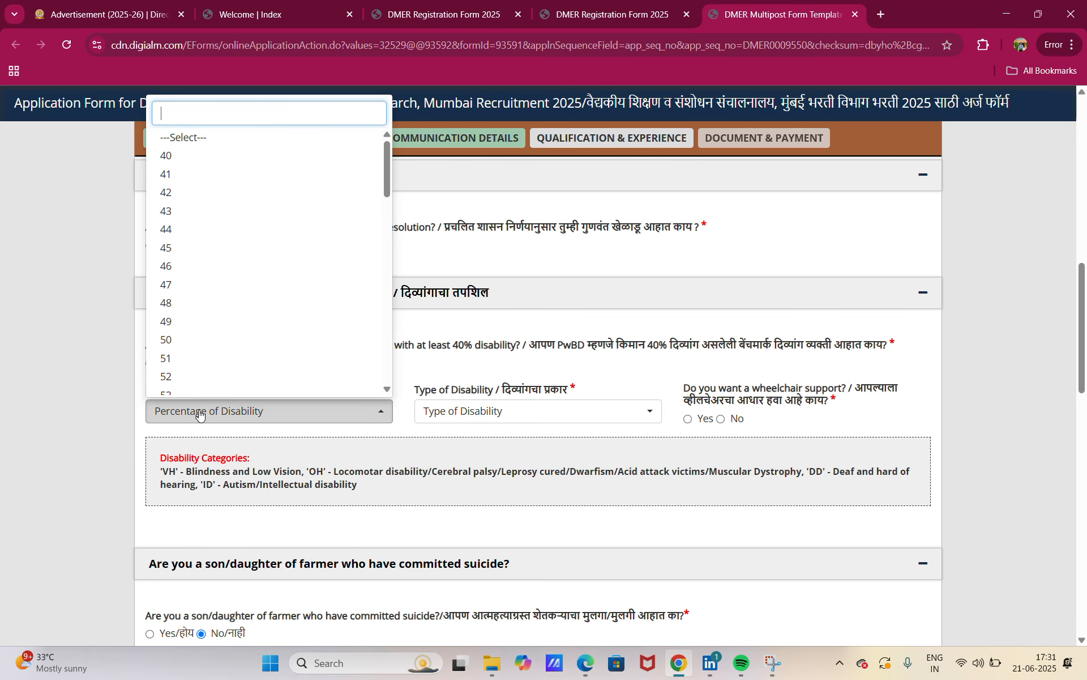
pyautogui.click(199, 412)
pyautogui.click(463, 416)
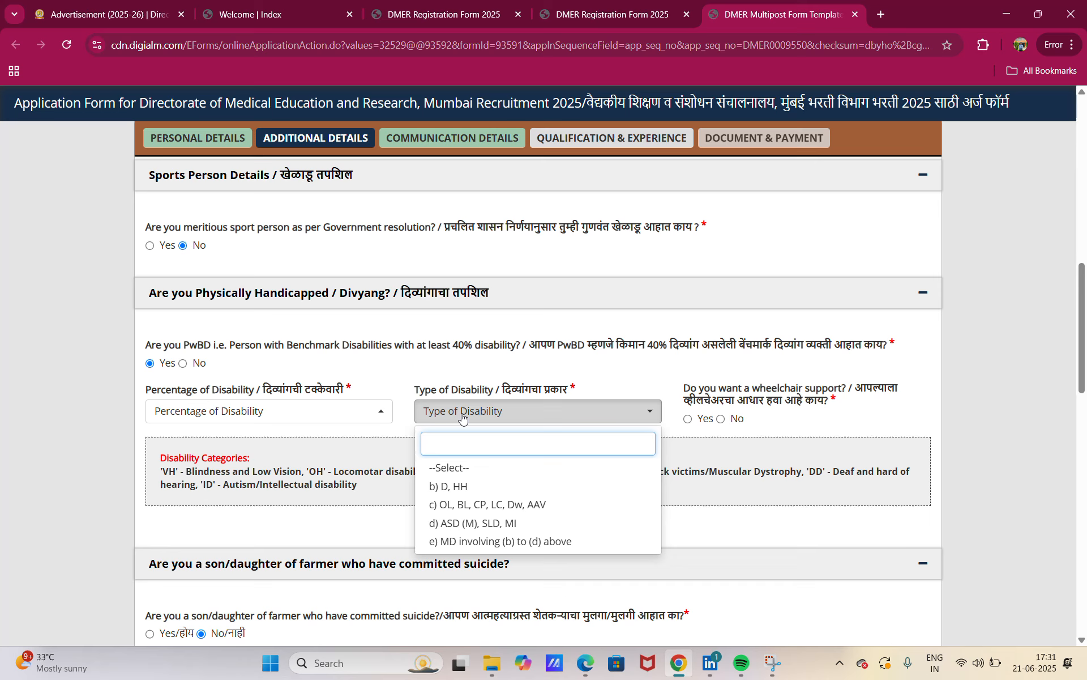
pyautogui.click(463, 417)
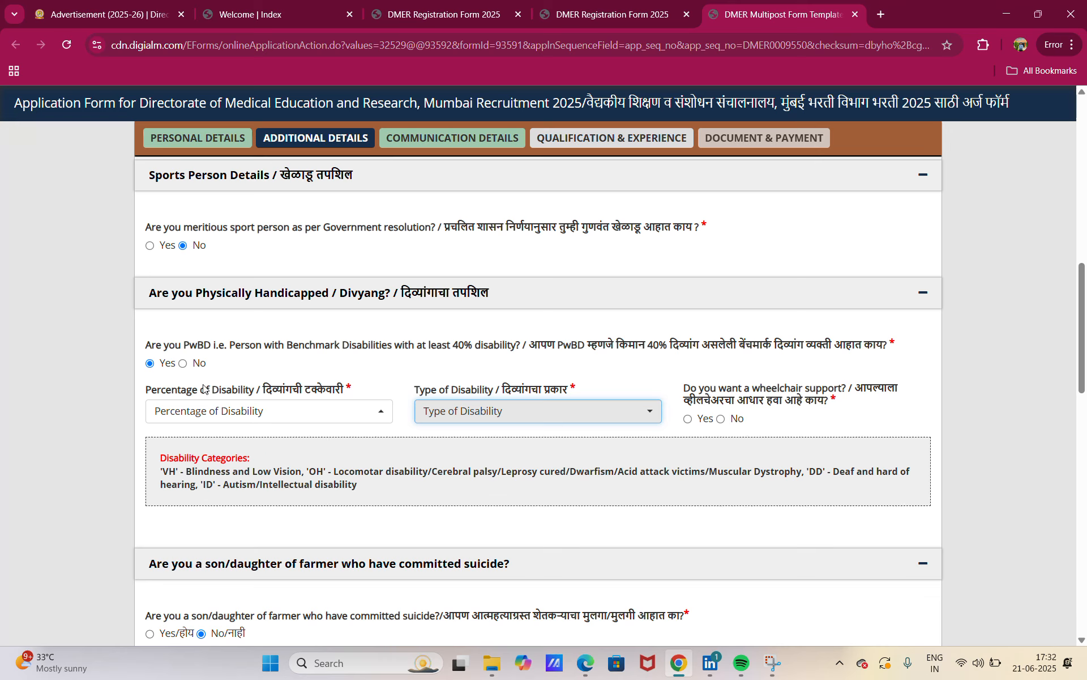
pyautogui.click(183, 365)
# - Answer Yes to the question on farmers' sons/daughters to reveal its certificate fields, and return the answer to No
pyautogui.scroll(-2, 207, 369)
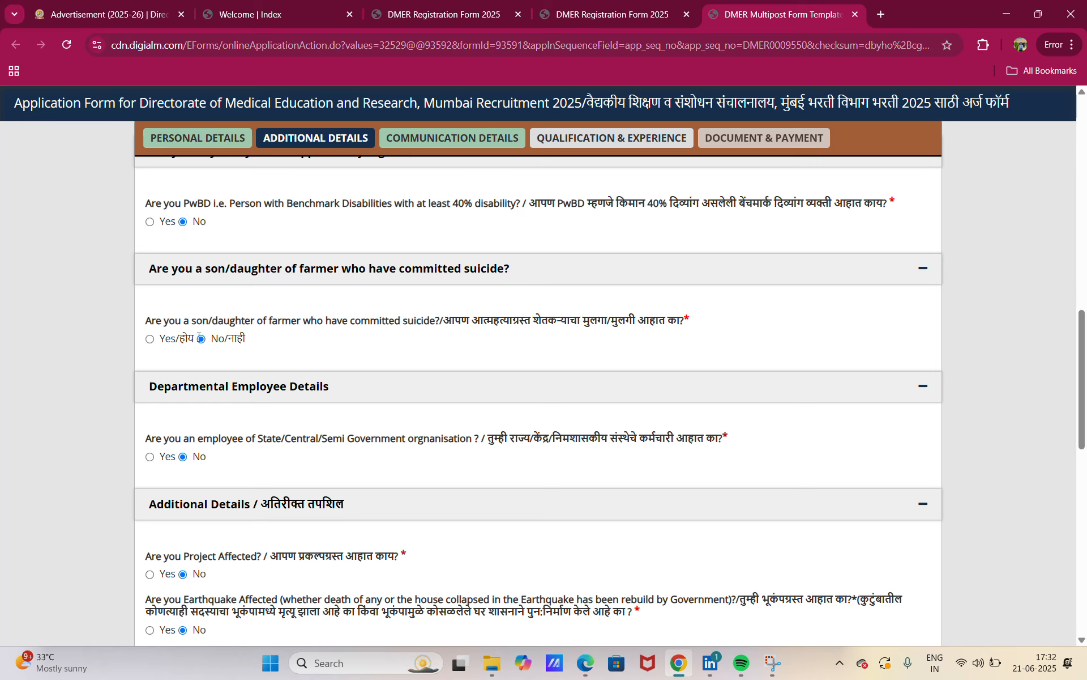
pyautogui.click(150, 339)
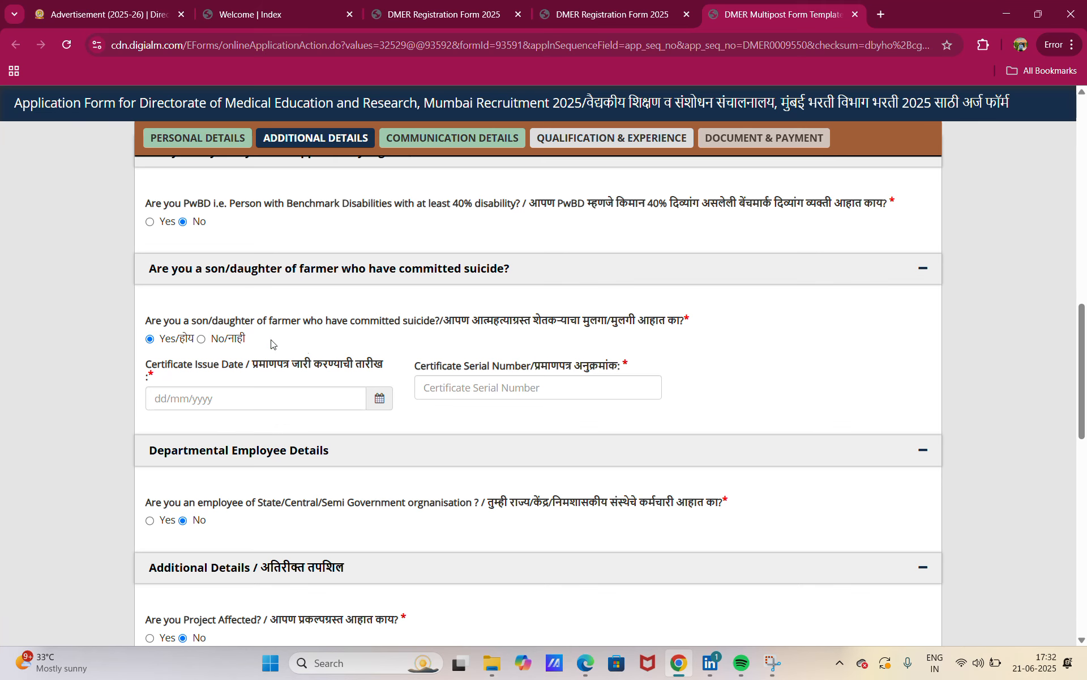
pyautogui.click(209, 341)
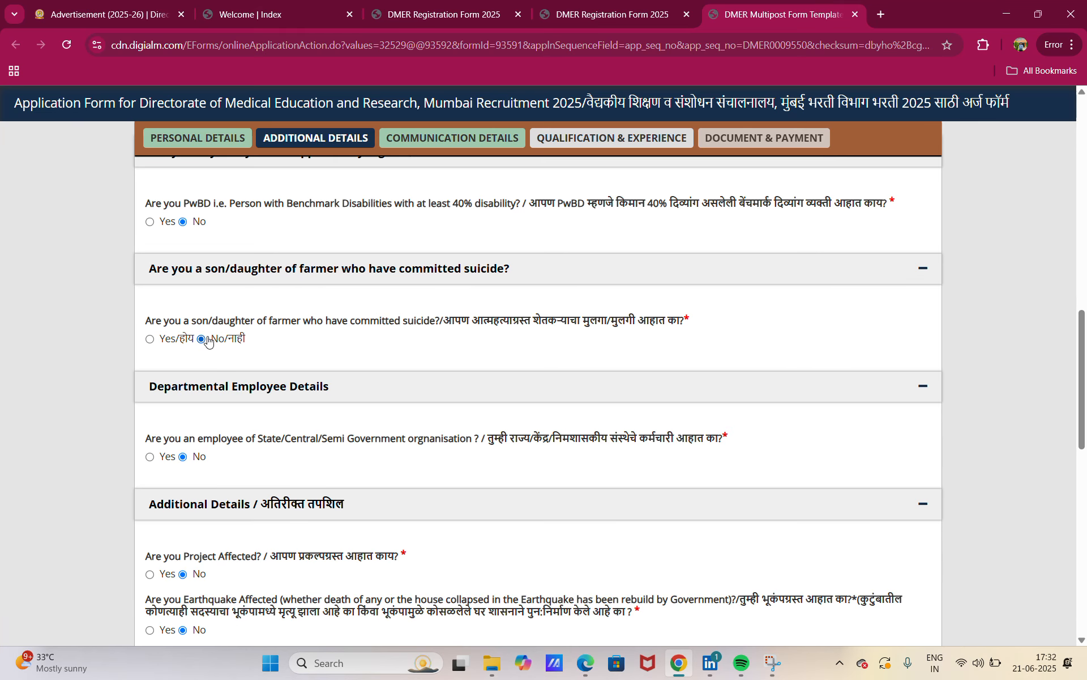
pyautogui.scroll(-1, 209, 341)
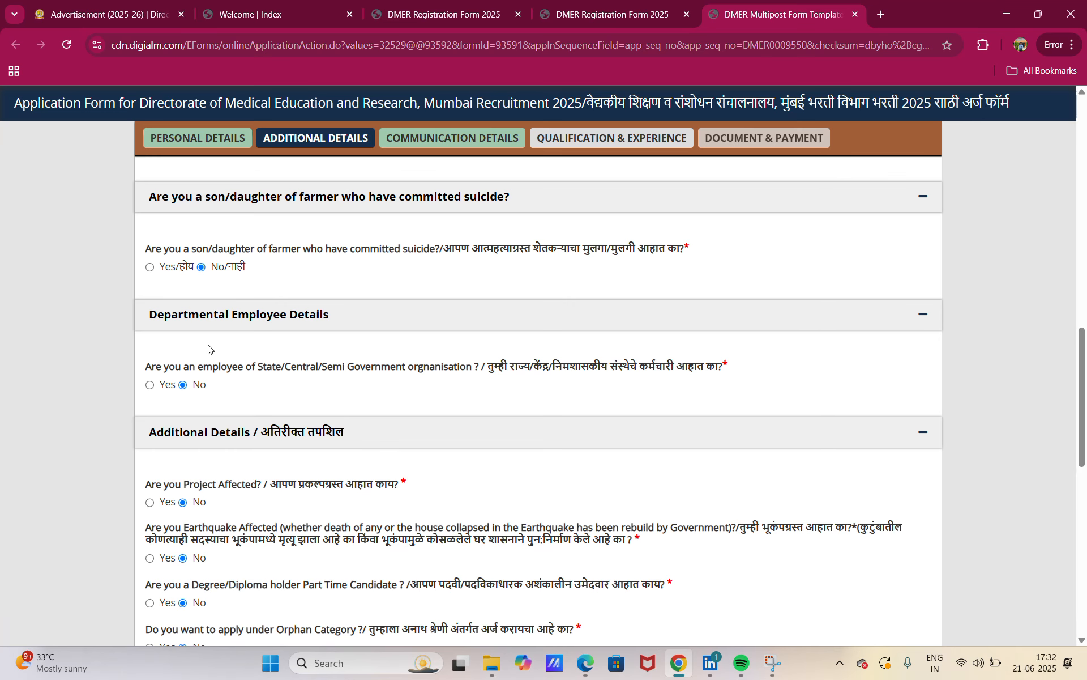
# - Review the departmental employee question and the remaining additional details questions, from Project Affected through the pending departmental or court enquiry
pyautogui.scroll(-1, 209, 346)
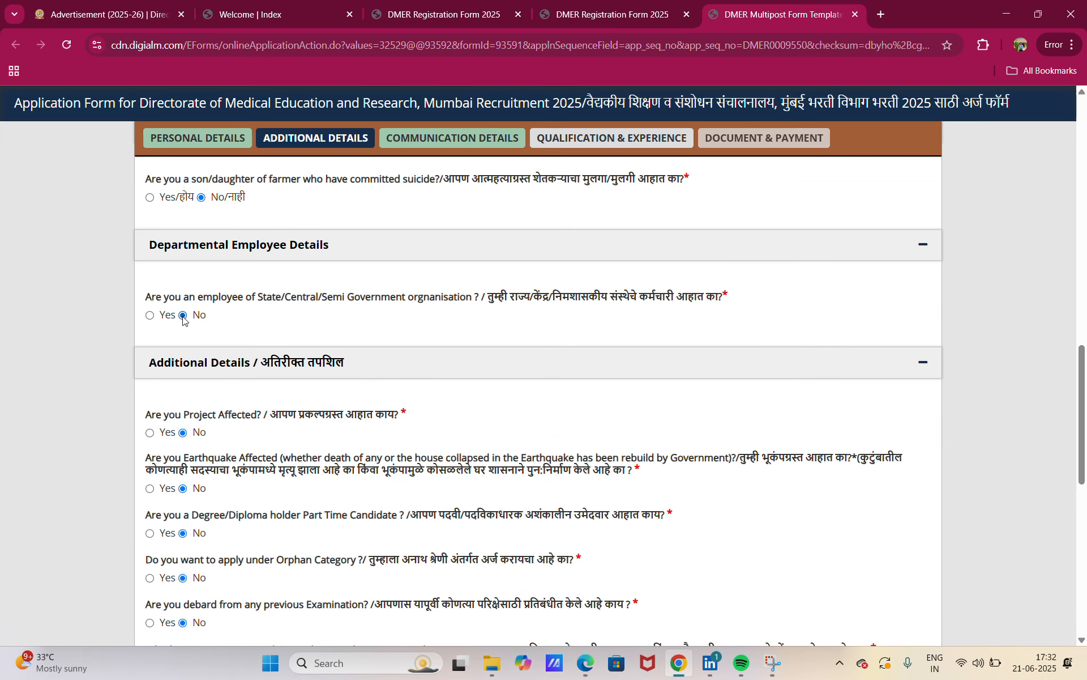
pyautogui.scroll(-1, 186, 322)
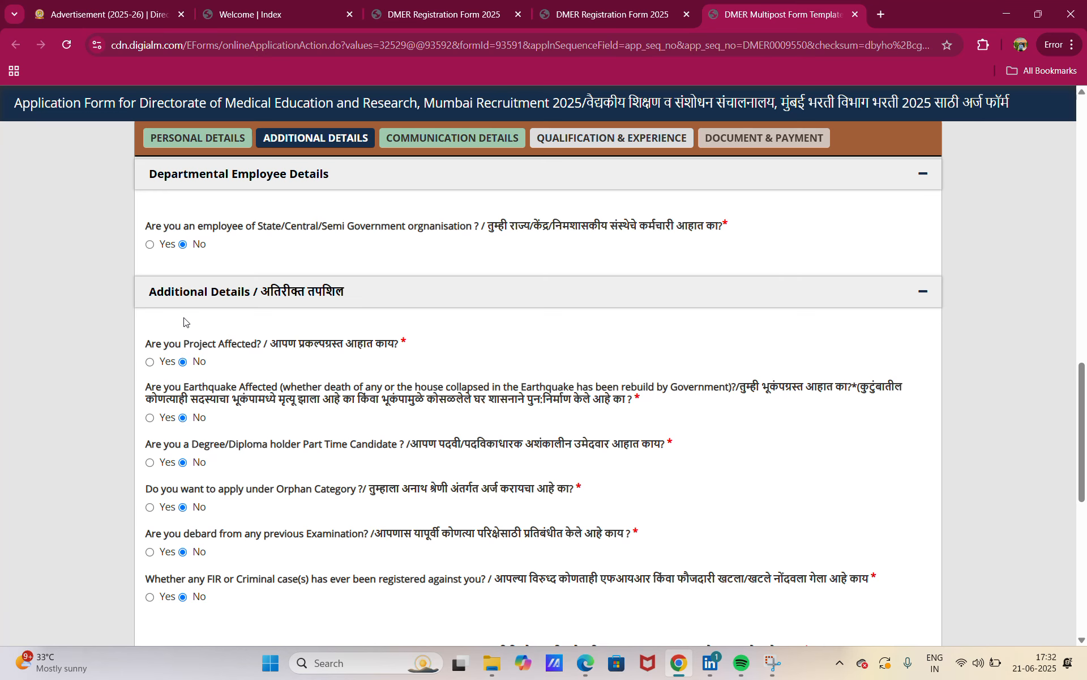
pyautogui.scroll(-1, 184, 321)
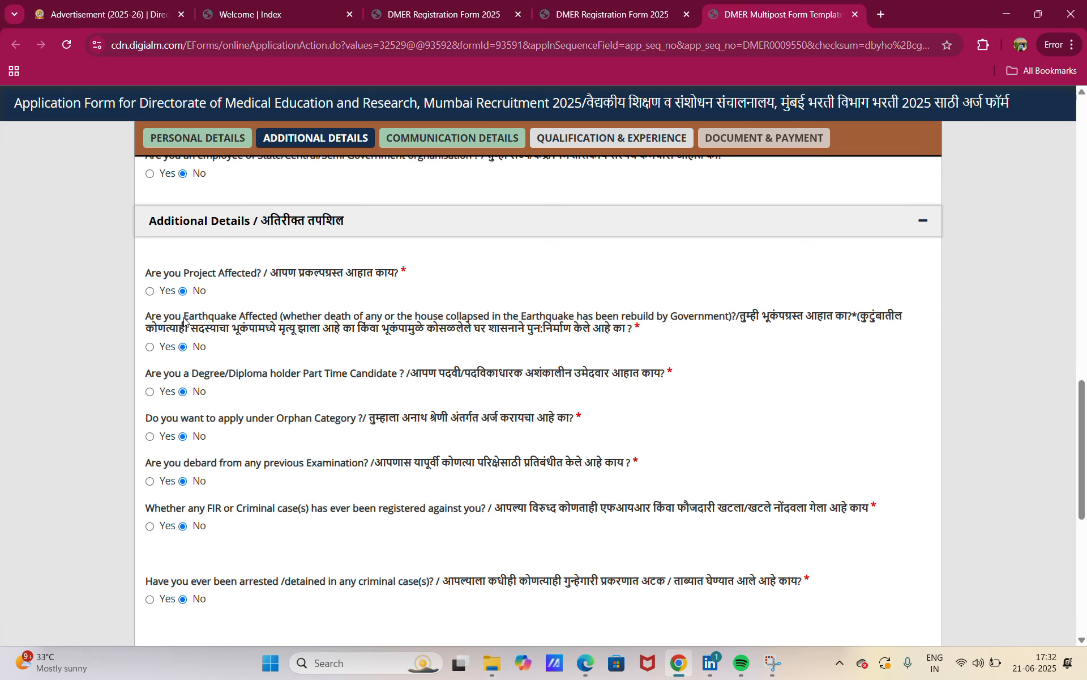
pyautogui.scroll(-1, 183, 322)
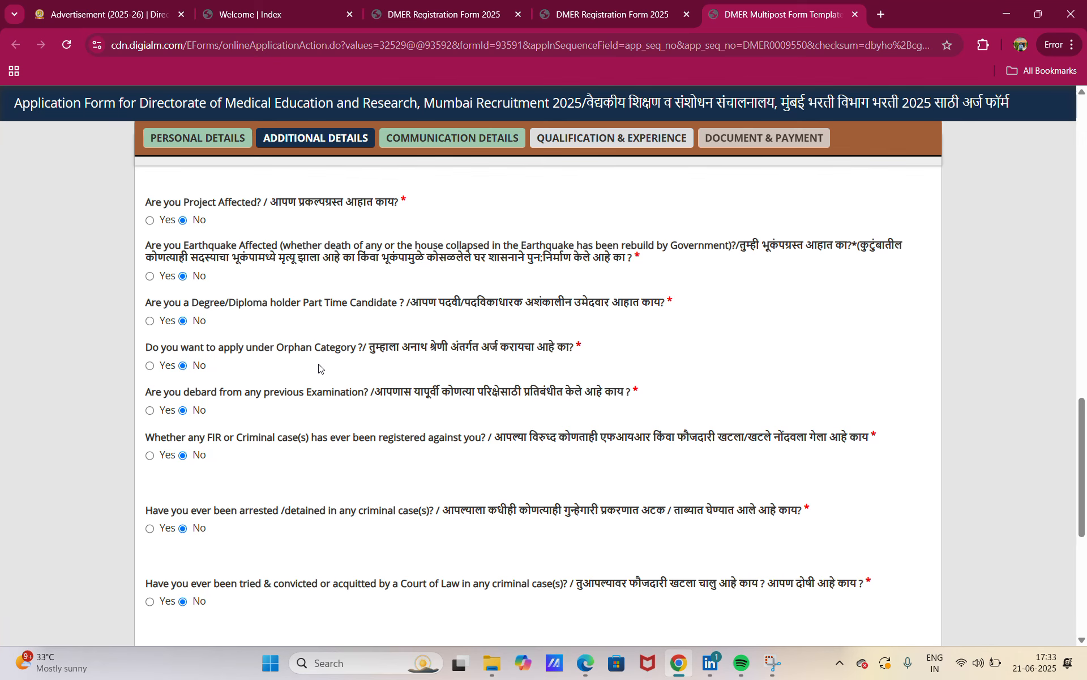
pyautogui.scroll(-1, 230, 366)
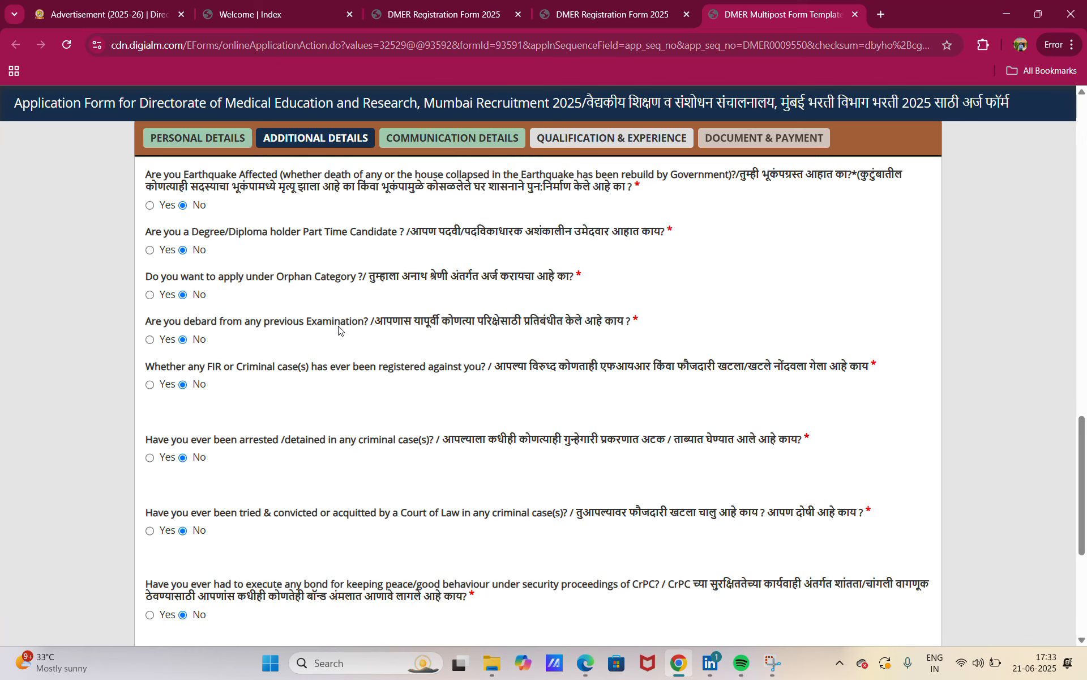
pyautogui.scroll(-1, 281, 340)
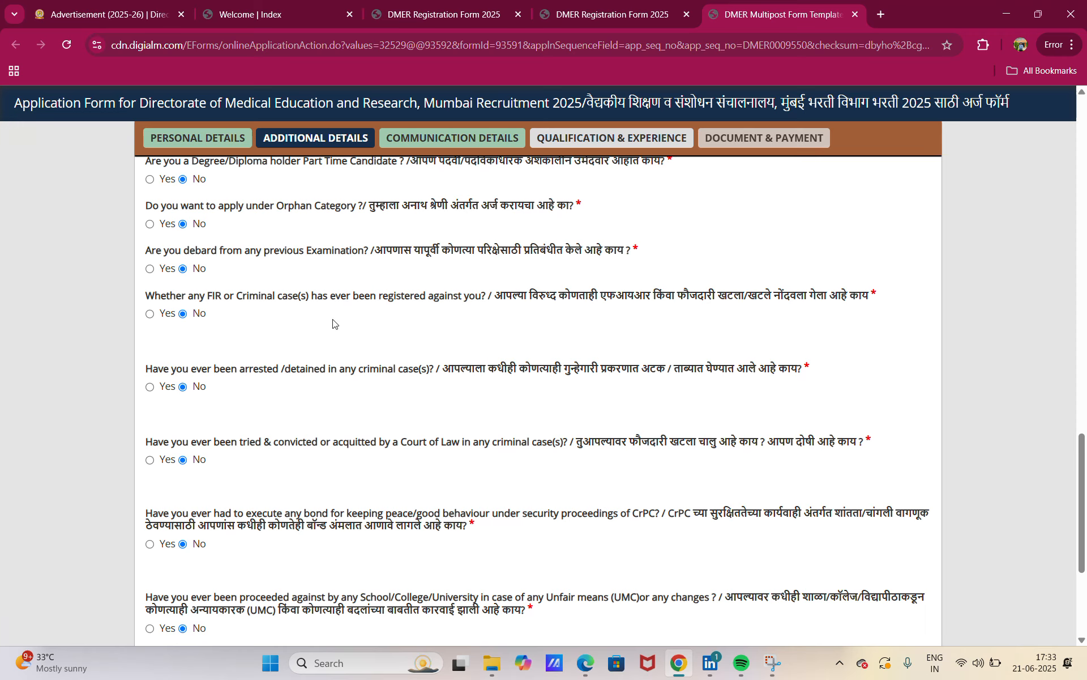
pyautogui.scroll(-1, 244, 331)
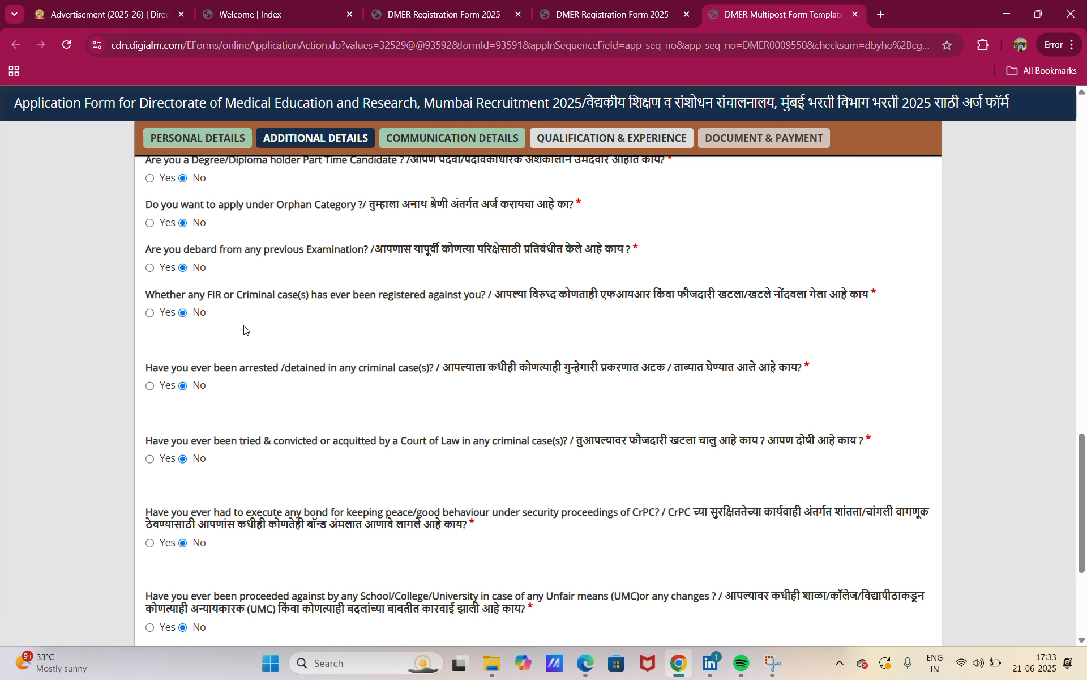
pyautogui.scroll(-1, 245, 330)
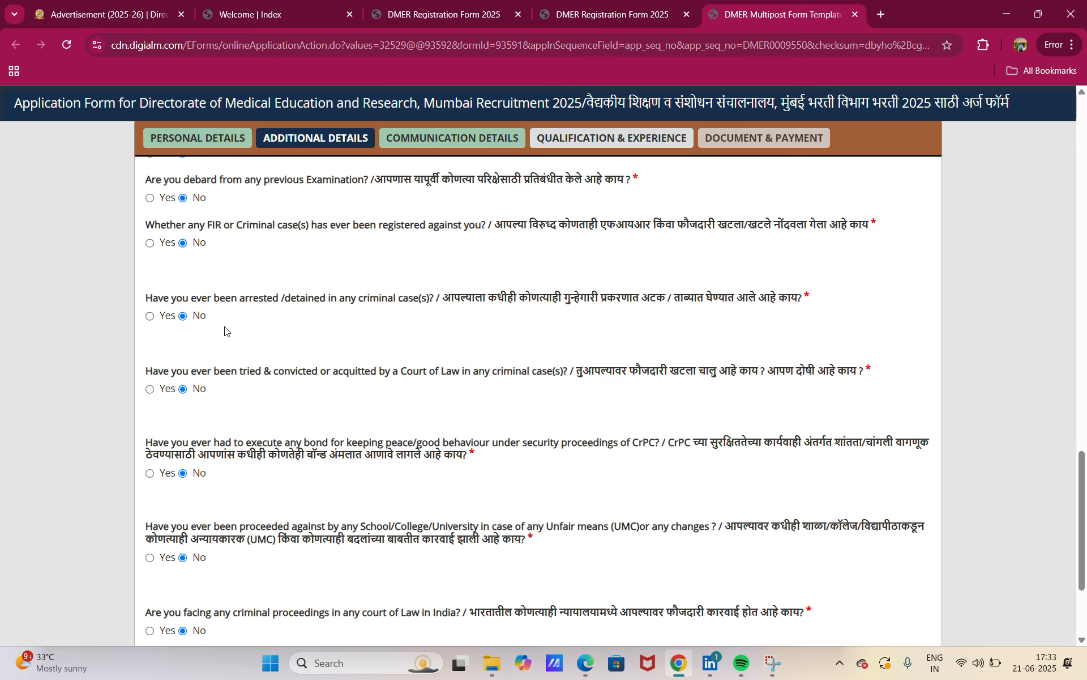
pyautogui.scroll(-1, 225, 331)
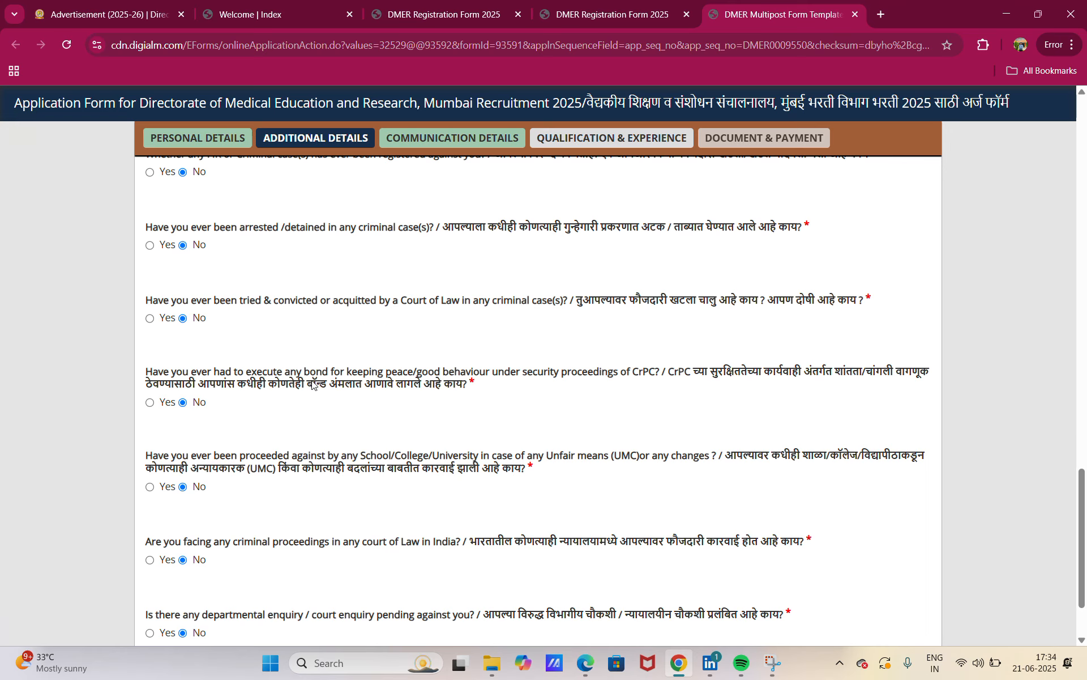
pyautogui.scroll(-1, 312, 387)
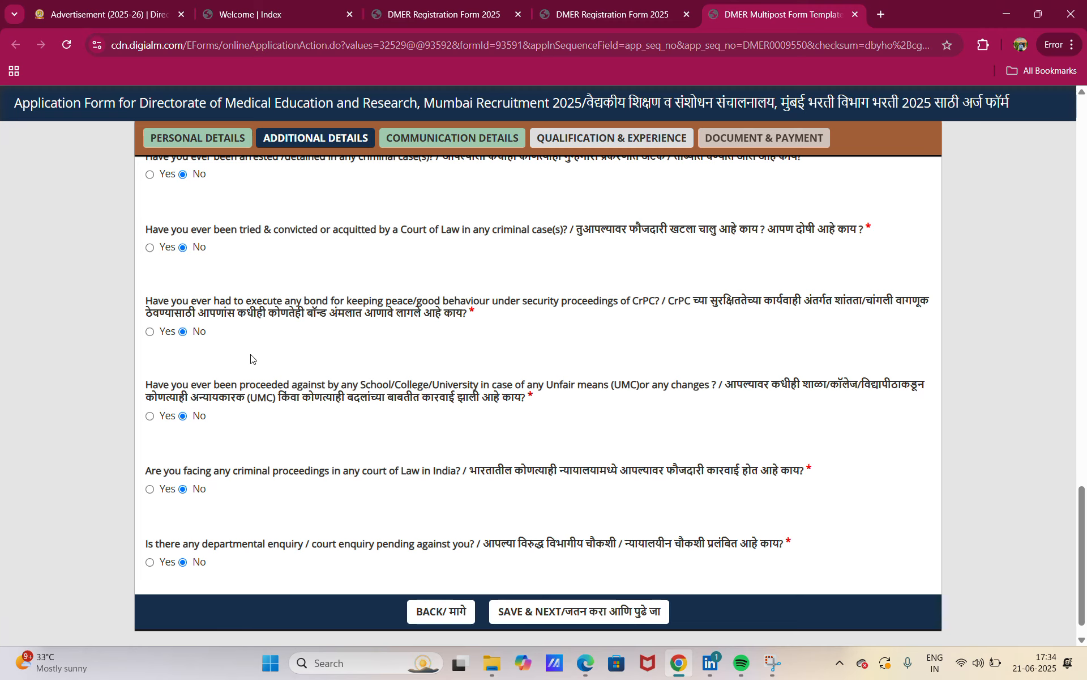
pyautogui.scroll(-1, 237, 348)
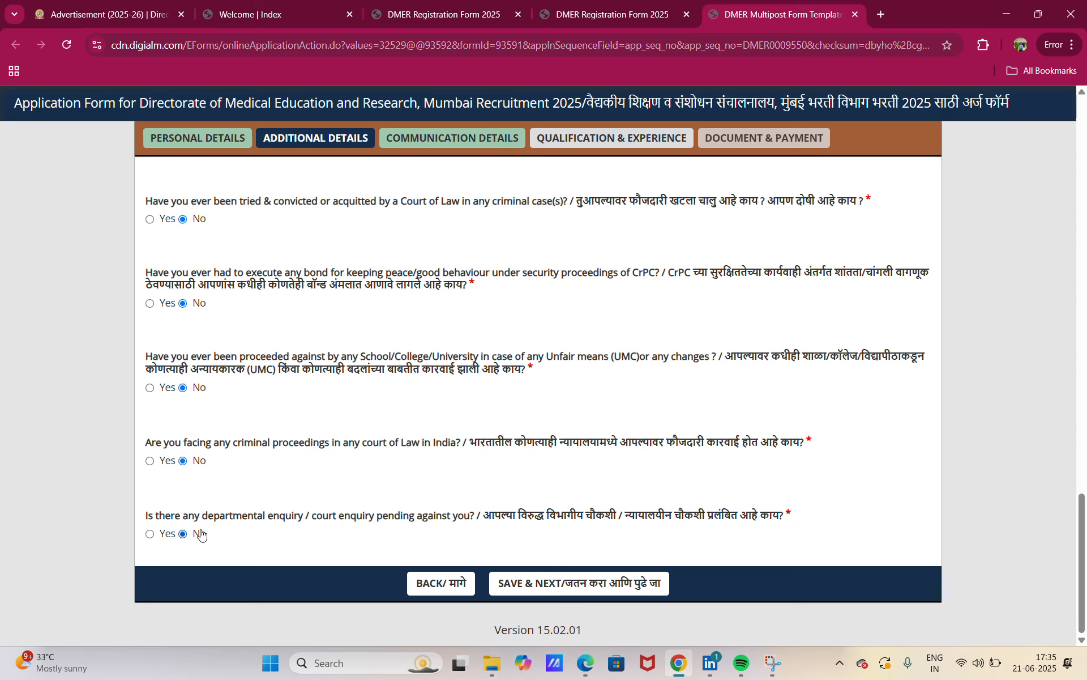
# - Recheck the additional details answers, save them and proceed to the communication details section
pyautogui.scroll(14, 386, 482)
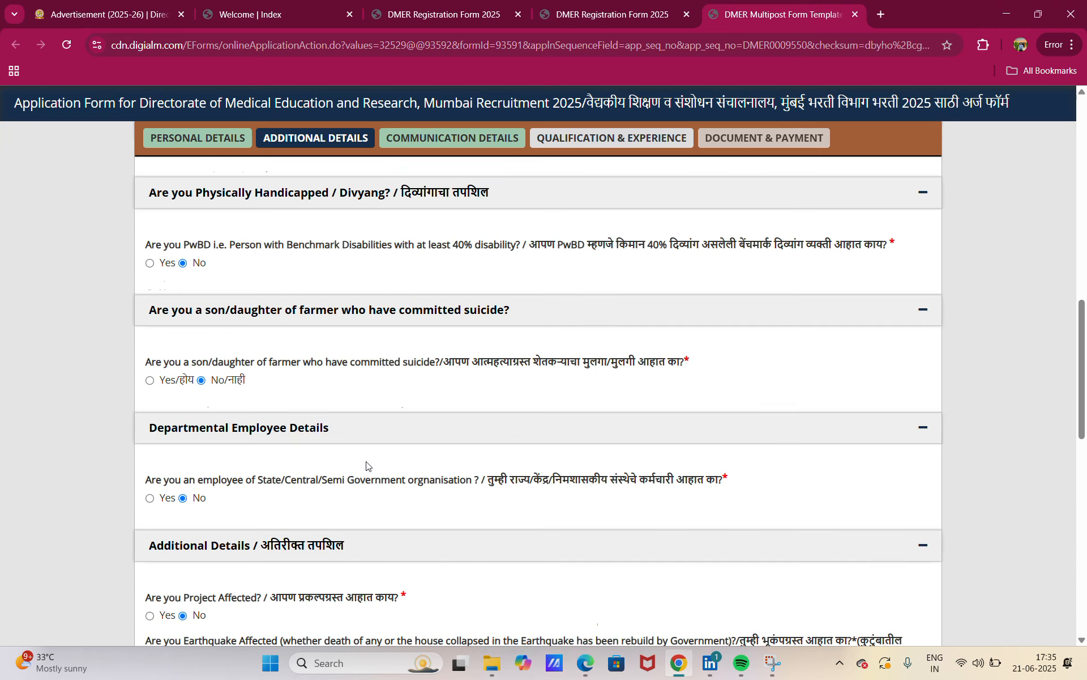
pyautogui.scroll(-14, 366, 466)
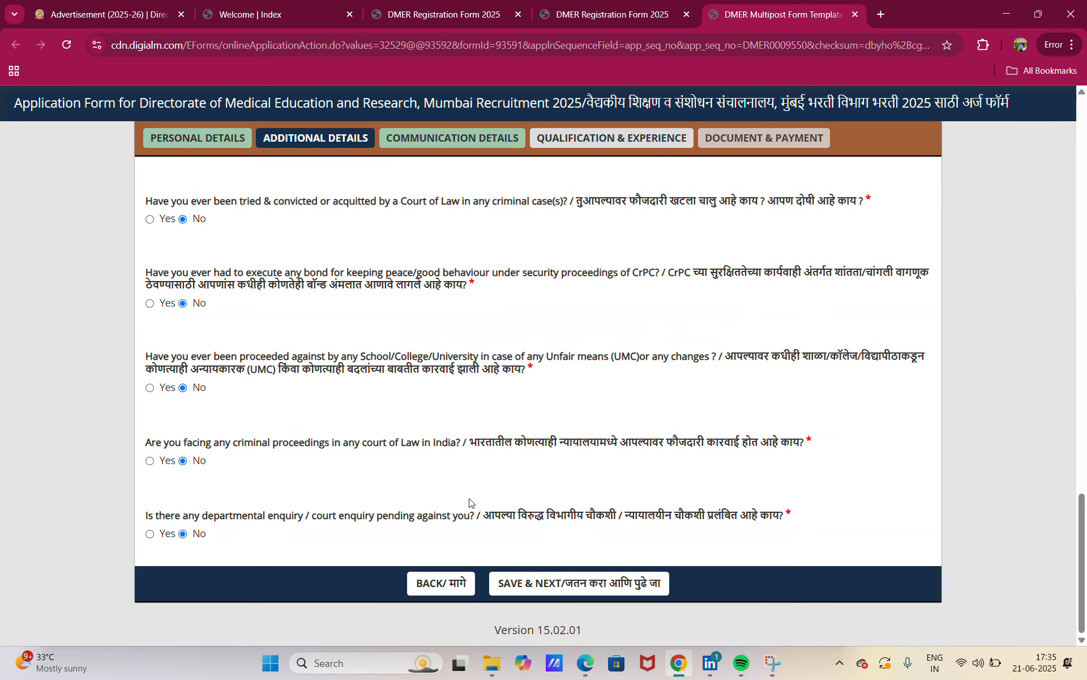
pyautogui.click(548, 590)
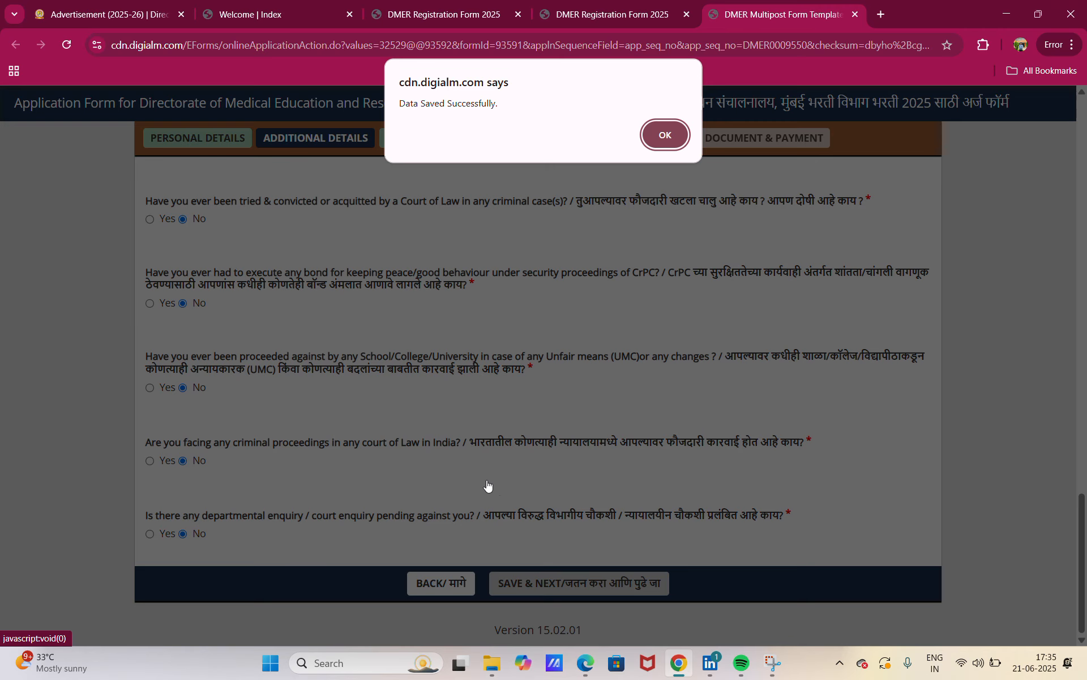
pyautogui.click(664, 134)
# - Review the correspondence and permanent addresses, save the communication details and proceed to the qualification and experience section
pyautogui.scroll(1, 371, 259)
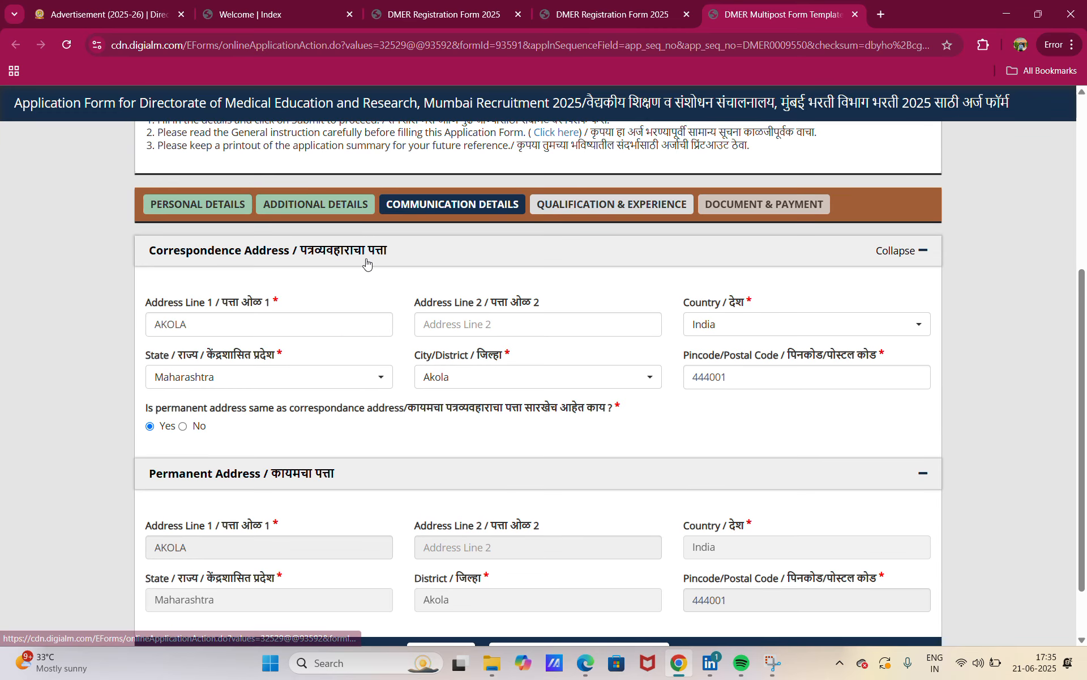
pyautogui.scroll(-1, 339, 258)
pyautogui.scroll(3, 315, 257)
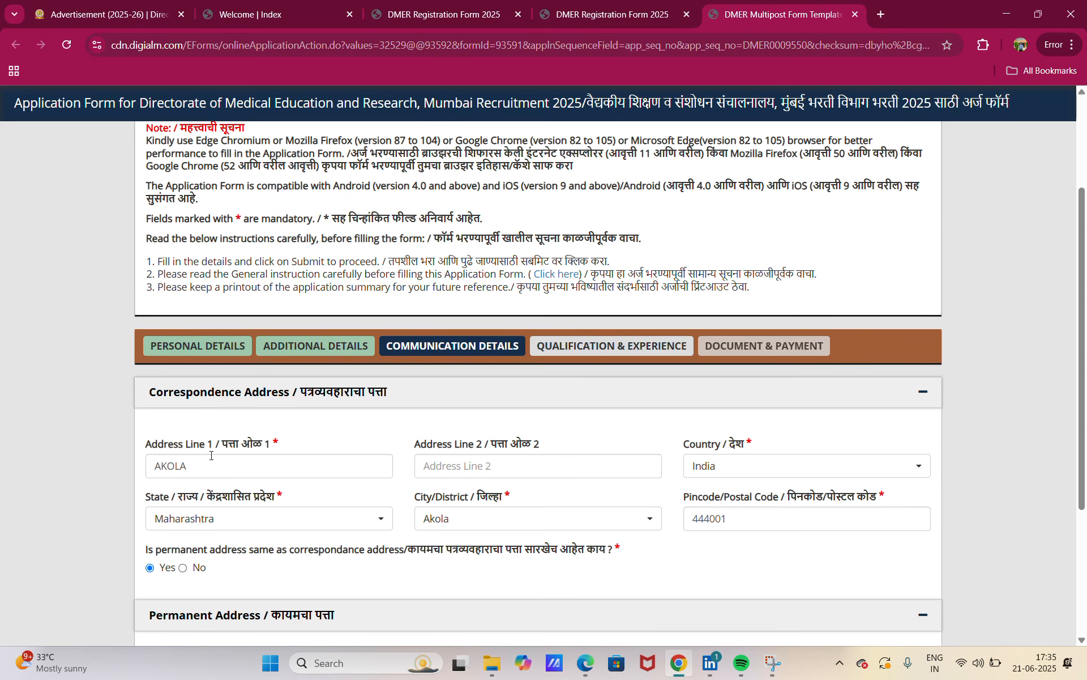
pyautogui.scroll(-1, 214, 457)
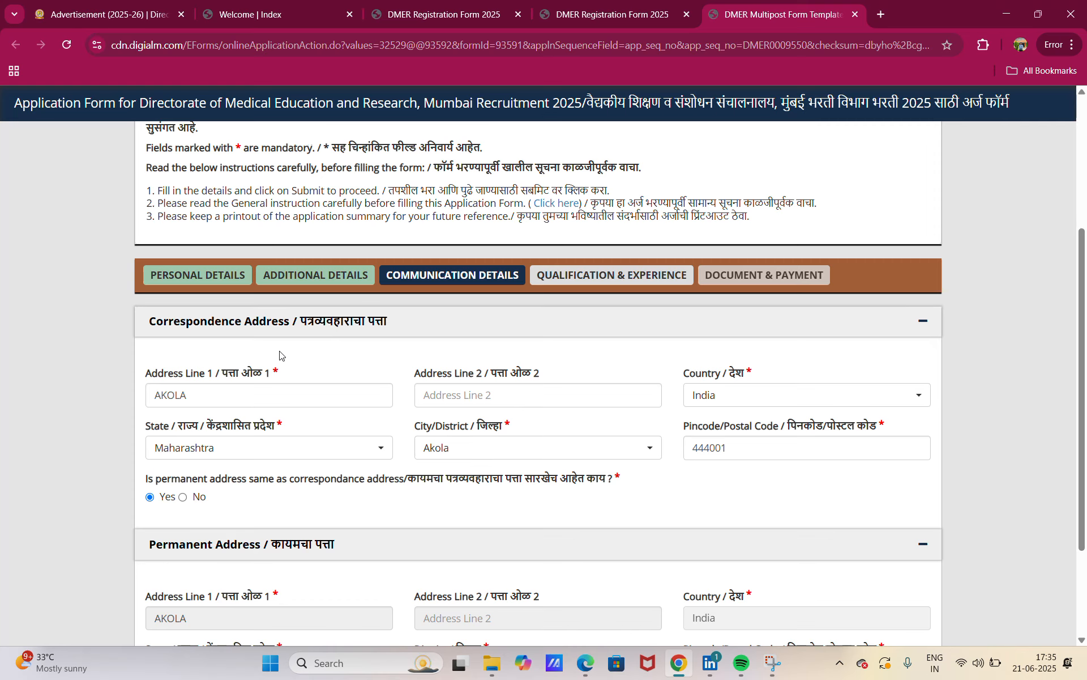
pyautogui.scroll(-1, 279, 355)
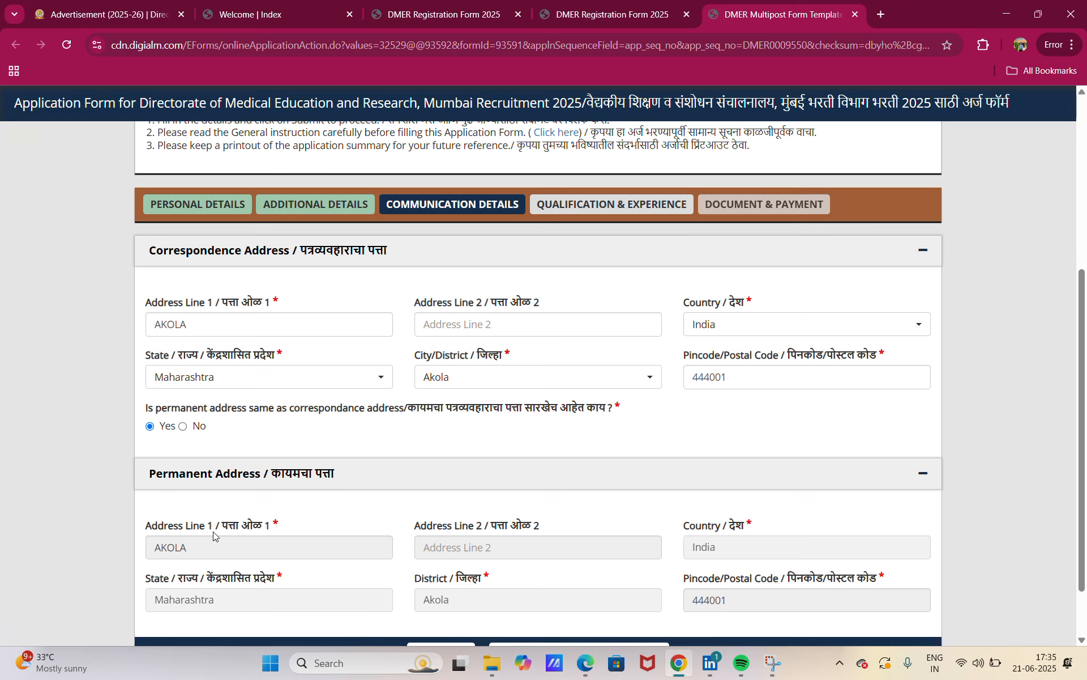
pyautogui.scroll(-1, 256, 536)
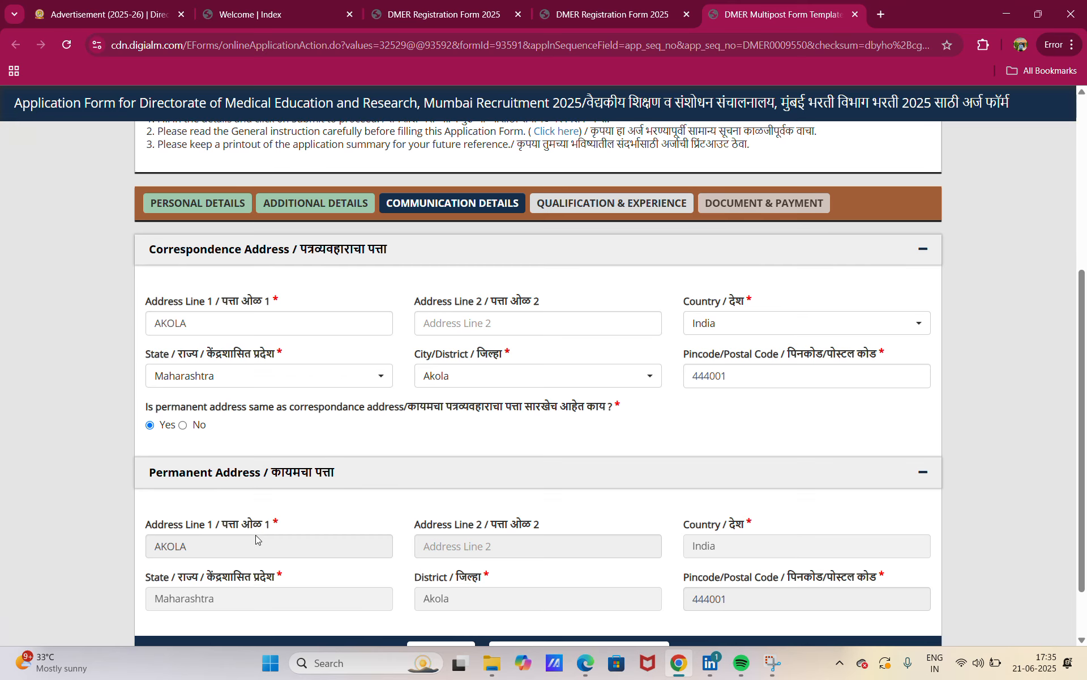
pyautogui.scroll(-2, 256, 535)
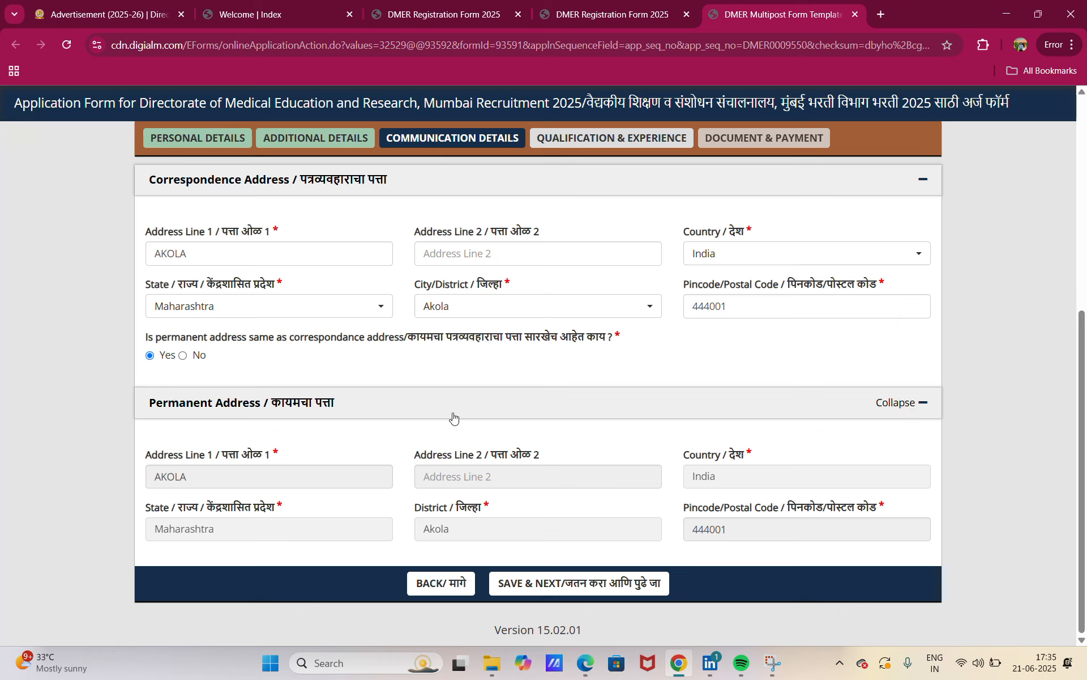
pyautogui.click(587, 587)
pyautogui.click(662, 134)
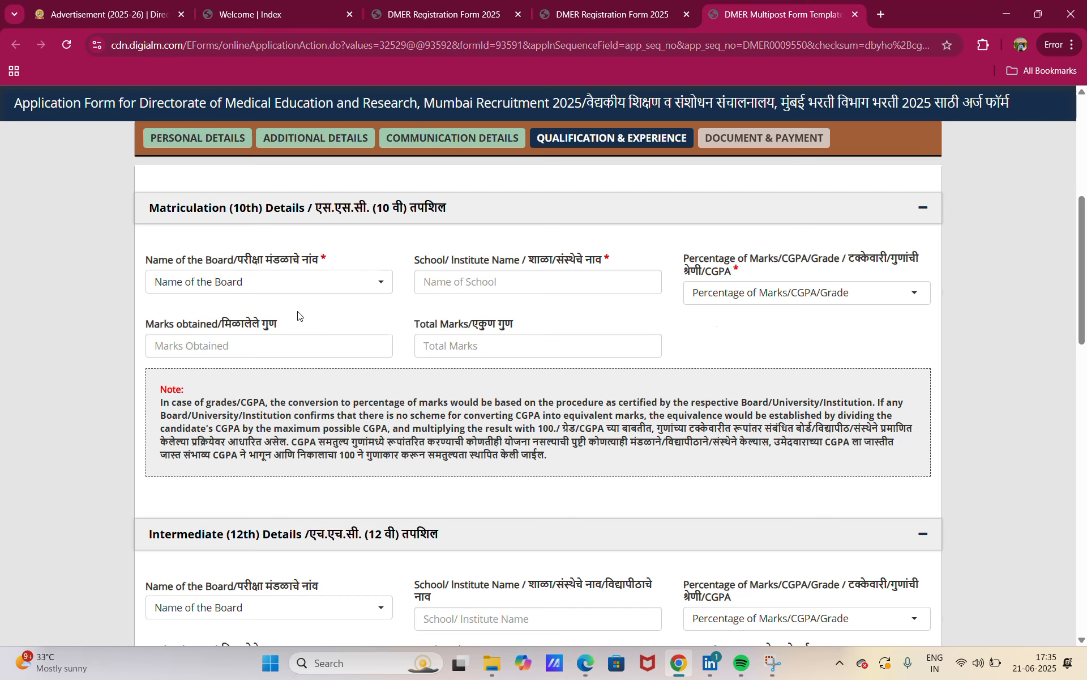
# - Examine the Matriculation (10th) fields, including the board name and Percentage of Marks/CGPA/Grade options, without selecting any
pyautogui.scroll(1, 300, 315)
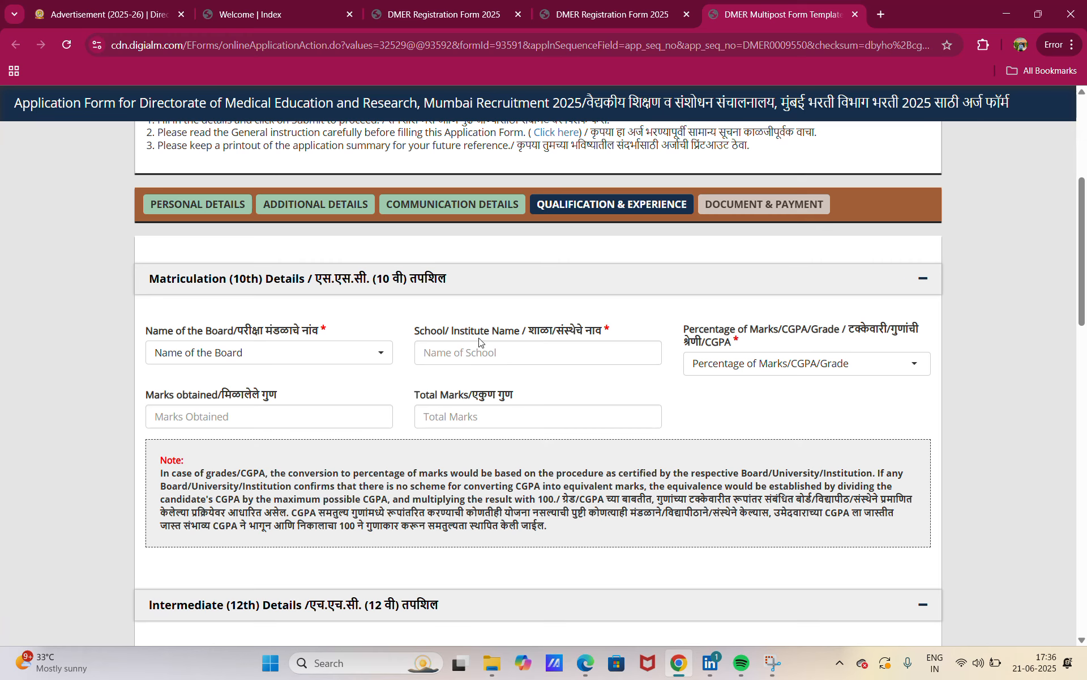
pyautogui.scroll(-1, 380, 329)
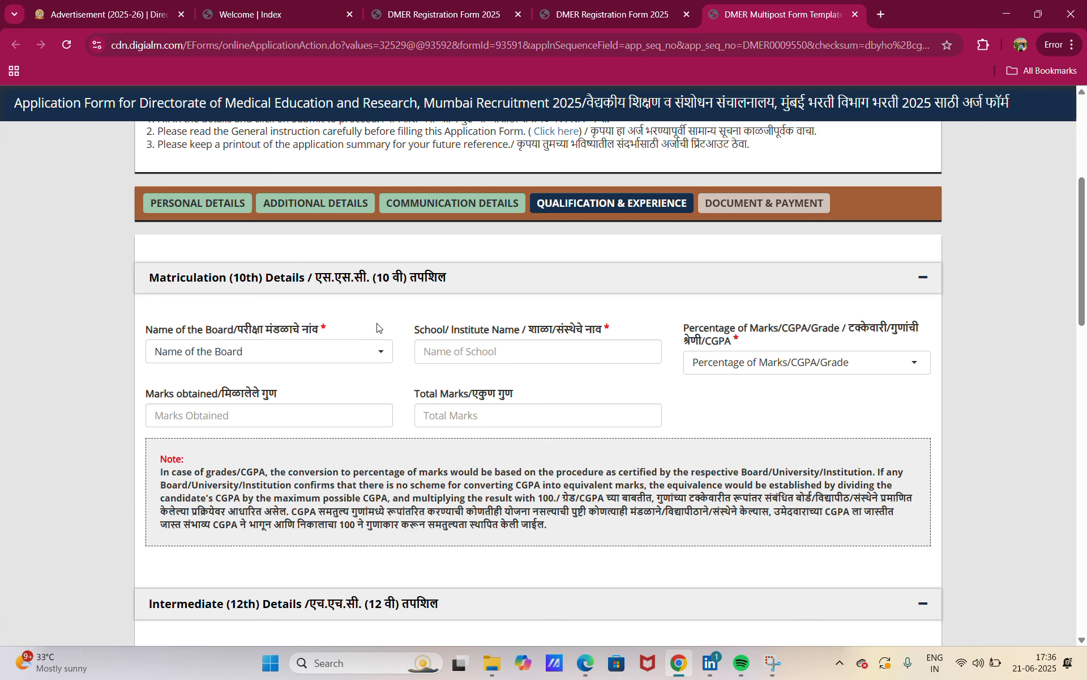
pyautogui.scroll(-1, 377, 327)
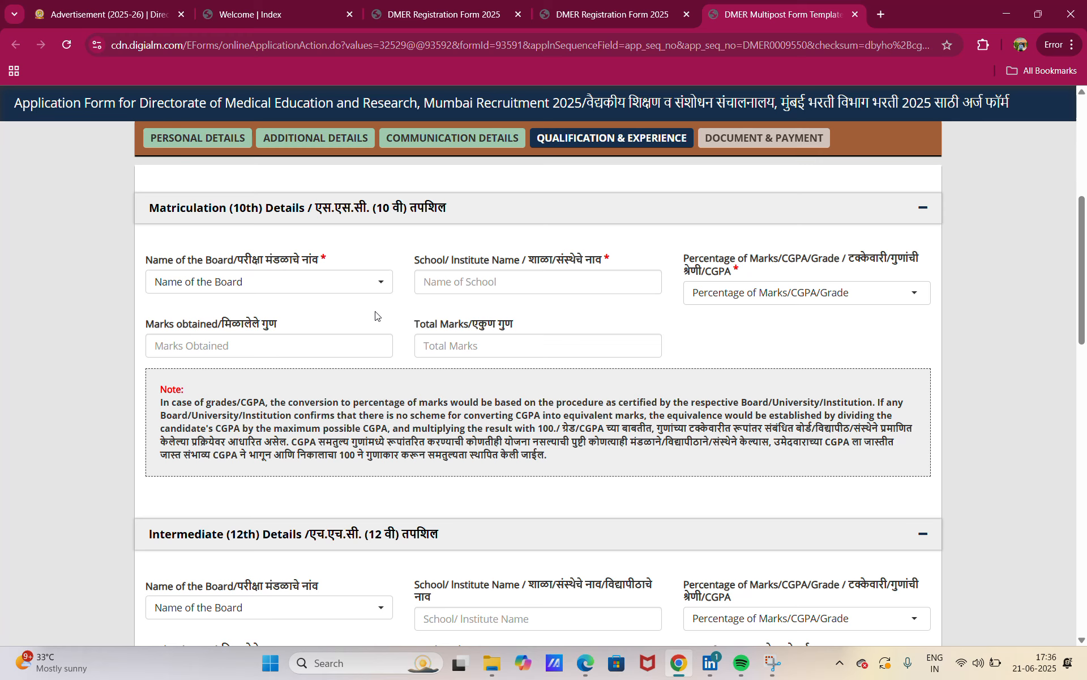
pyautogui.click(340, 283)
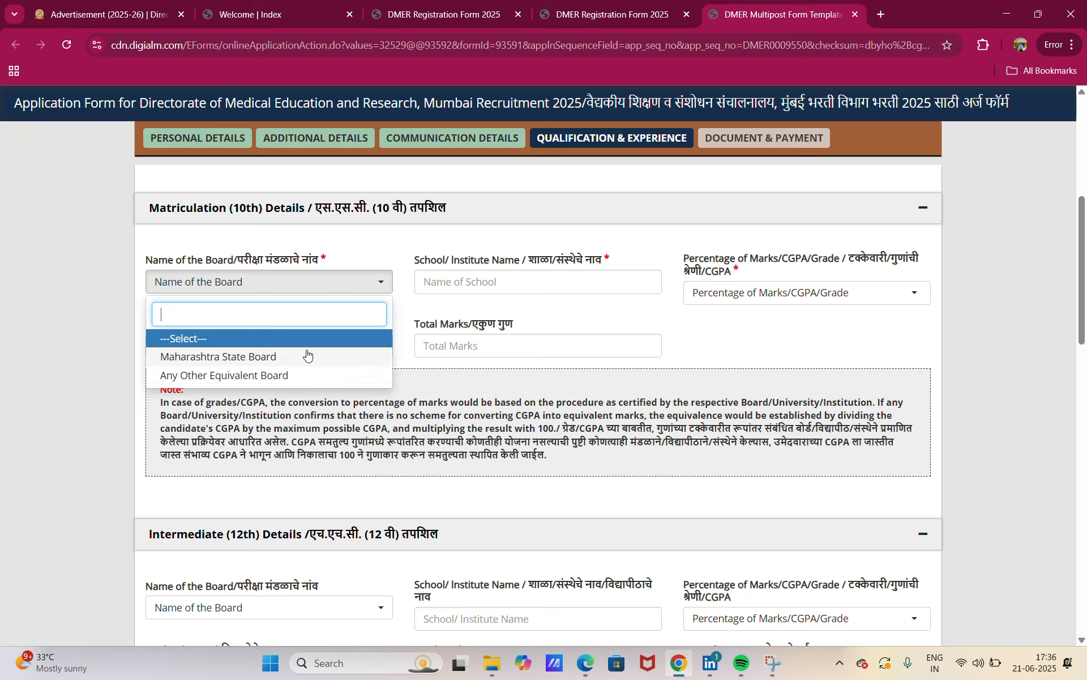
pyautogui.click(383, 253)
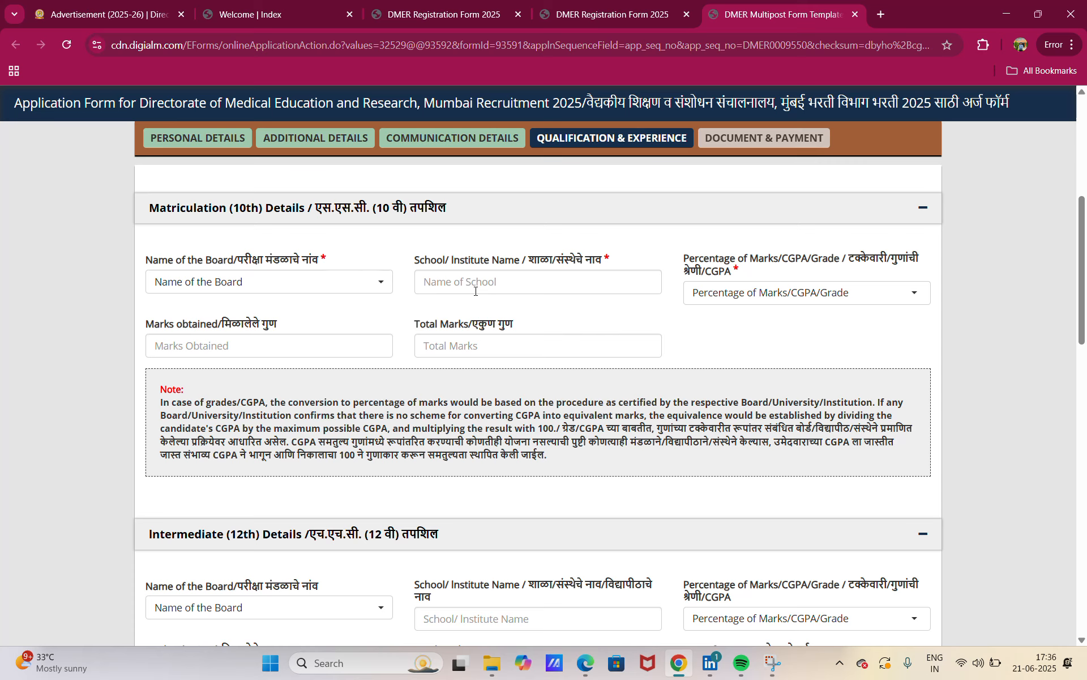
pyautogui.click(708, 295)
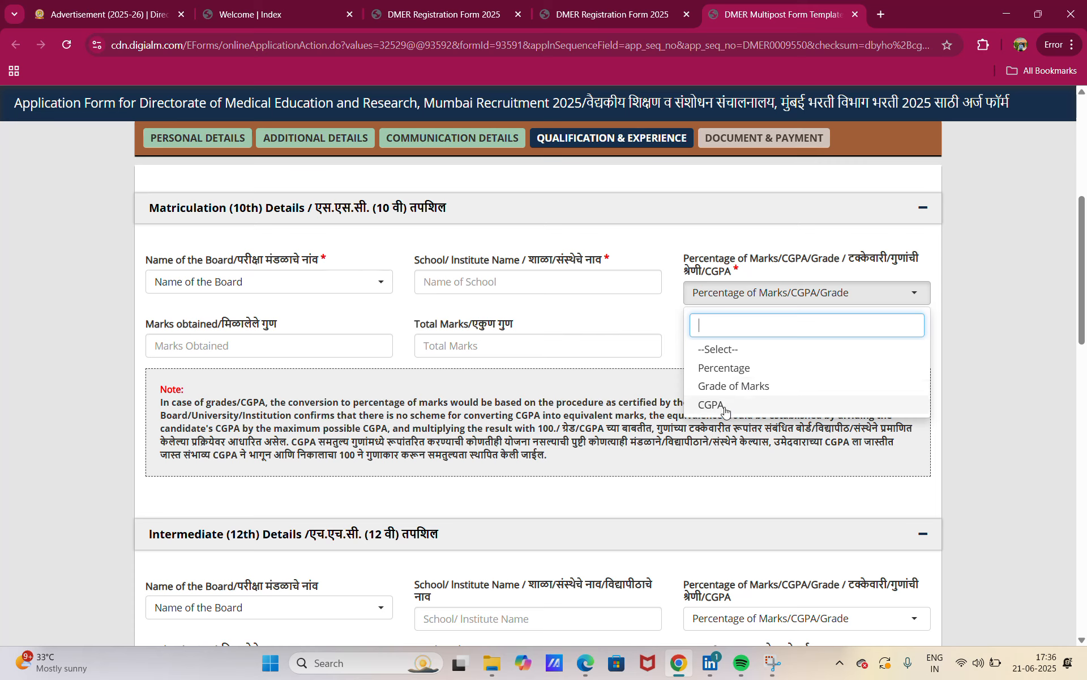
pyautogui.click(643, 289)
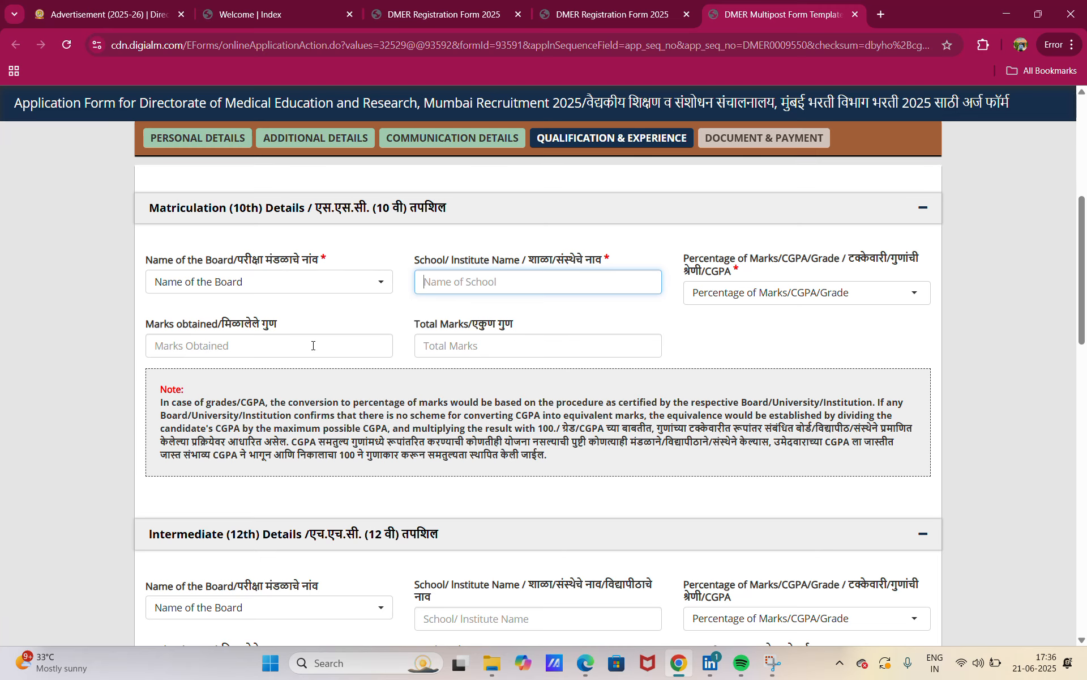
# - Review the Intermediate (12th) fields and examine the Qualification Degree options in the Graduation Details without selecting any
pyautogui.scroll(-3, 374, 320)
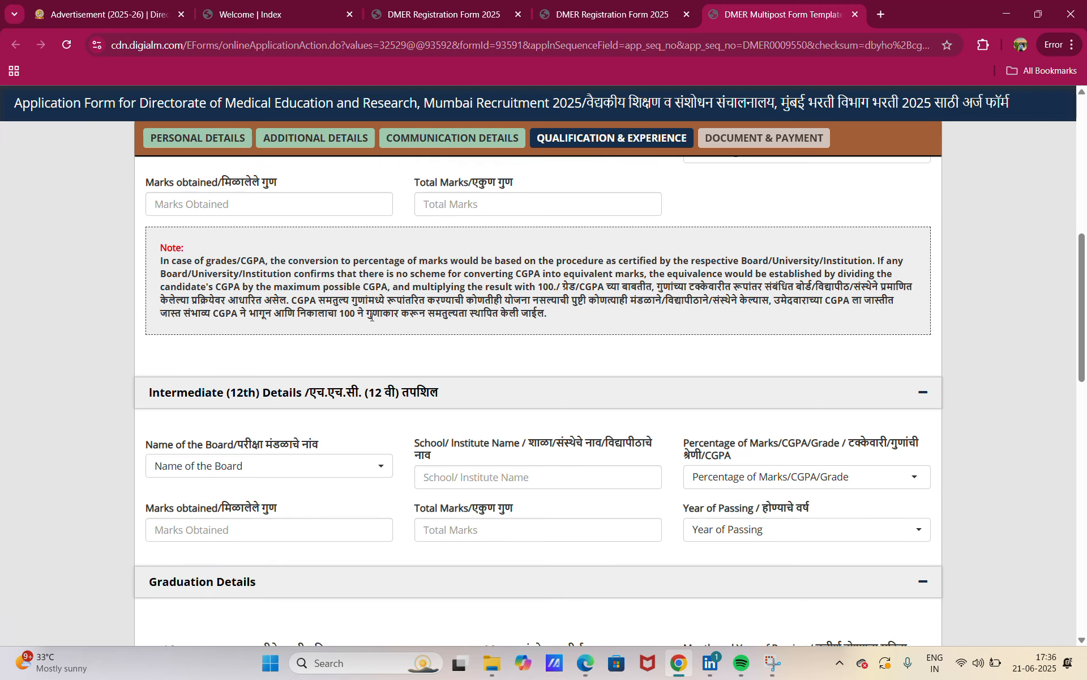
pyautogui.scroll(-3, 371, 318)
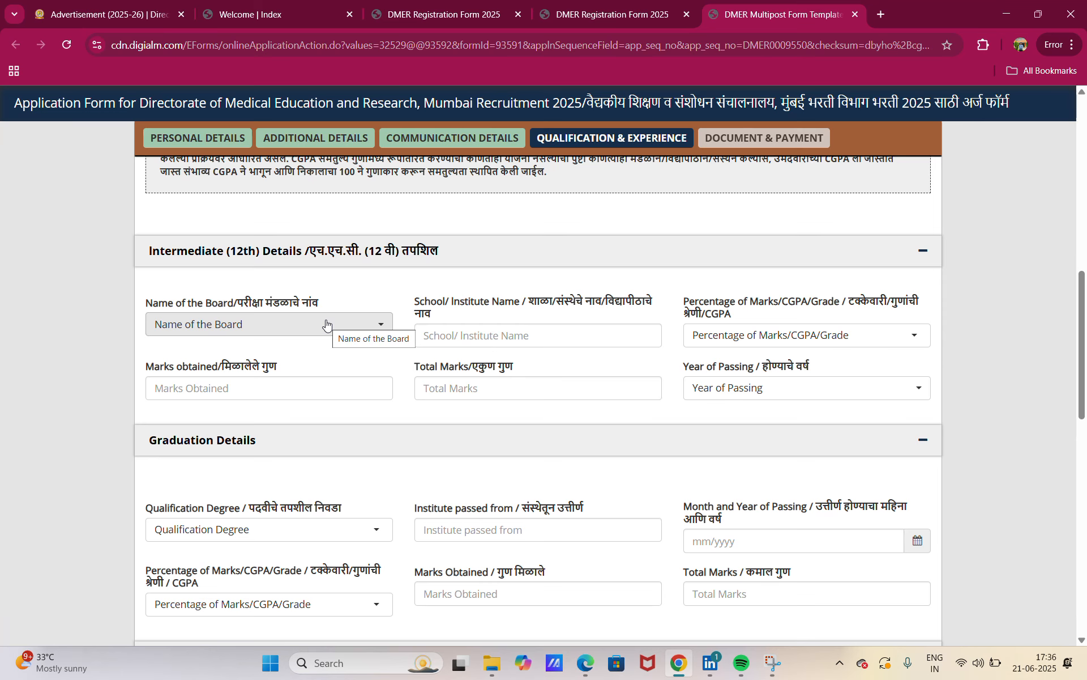
pyautogui.scroll(-1, 327, 324)
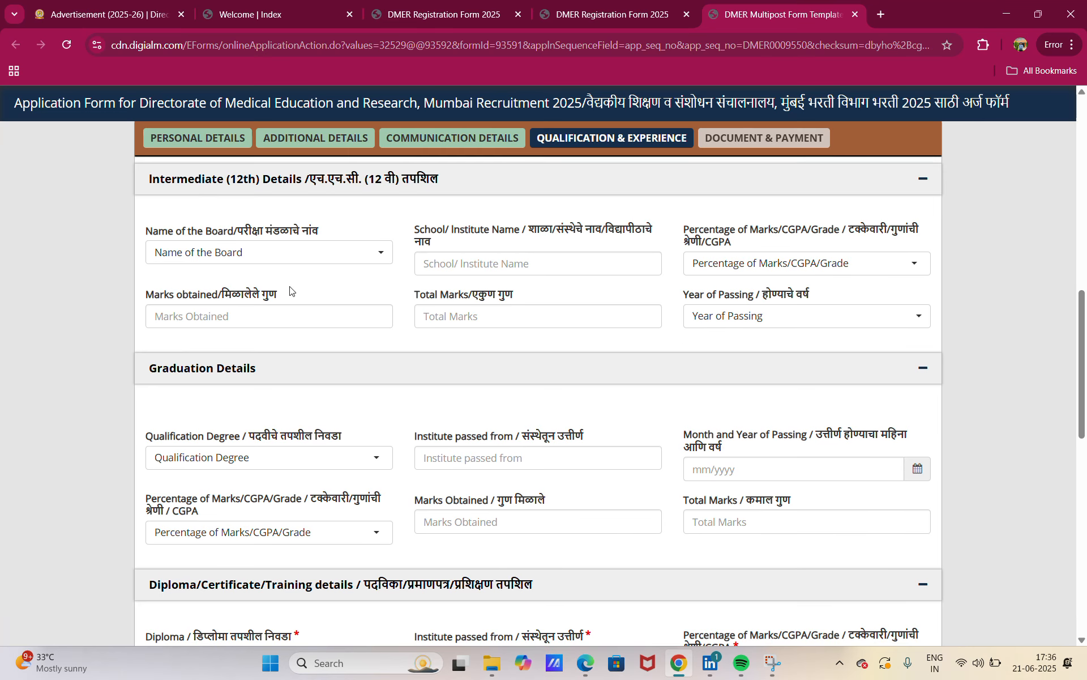
pyautogui.scroll(-1, 289, 290)
pyautogui.scroll(-1, 289, 290)
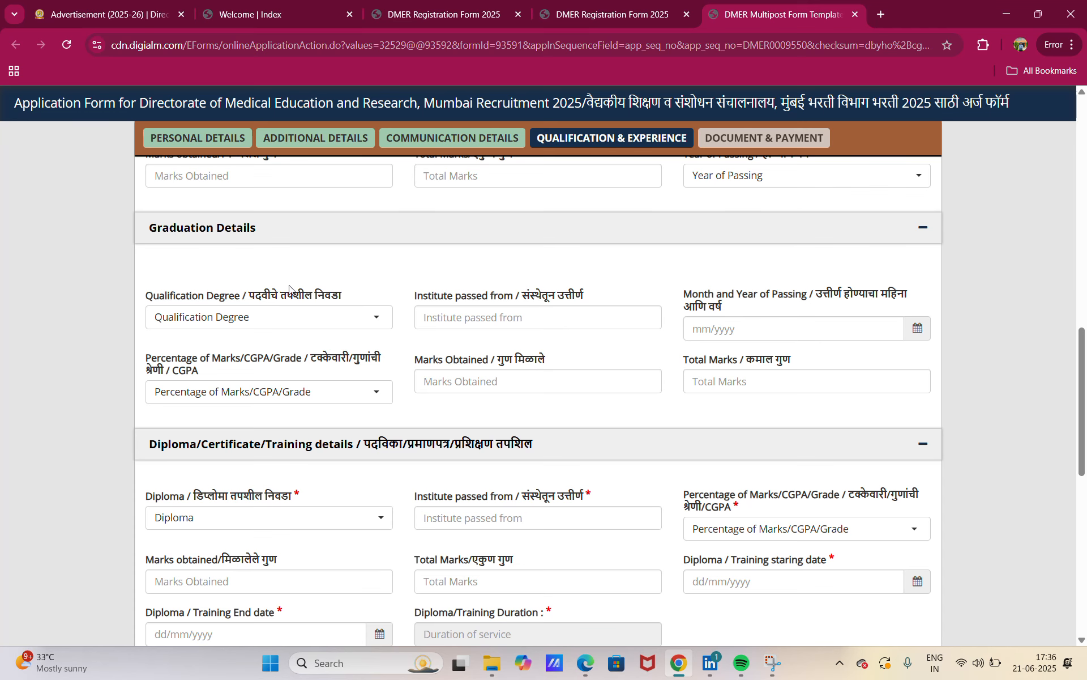
pyautogui.scroll(-1, 289, 290)
pyautogui.click(270, 256)
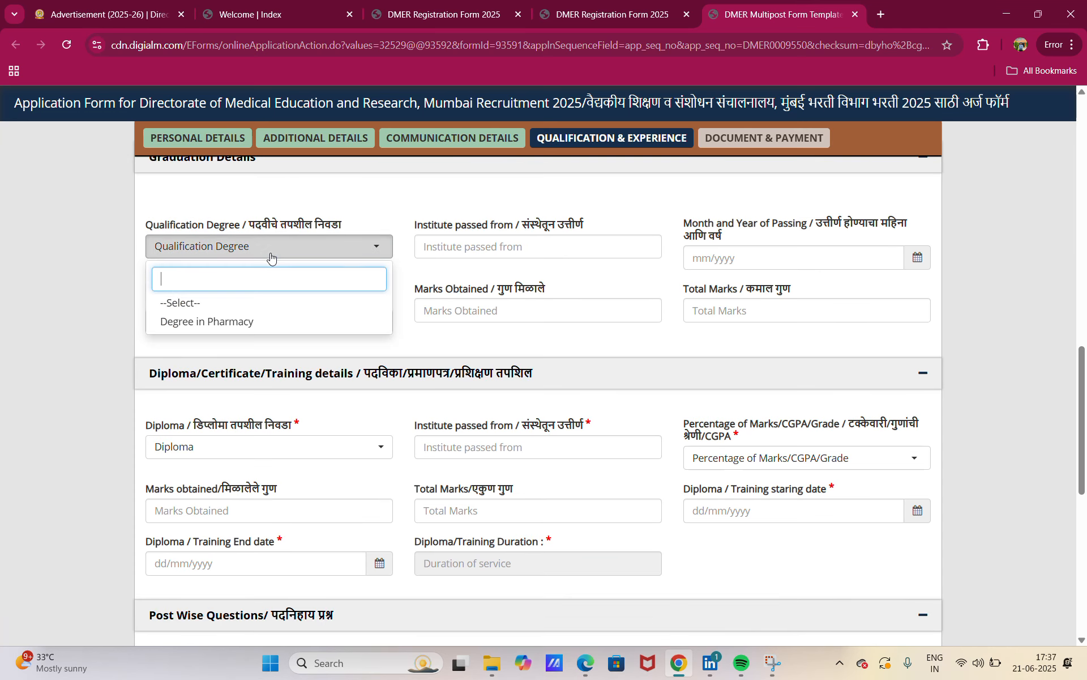
pyautogui.click(263, 202)
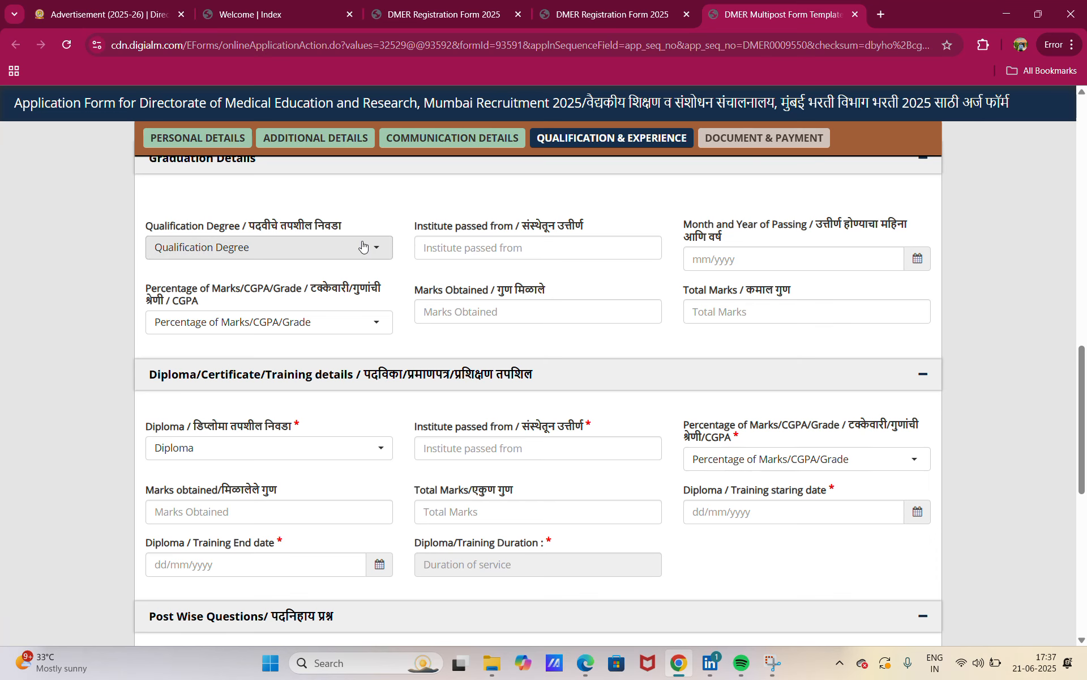
pyautogui.scroll(1, 365, 246)
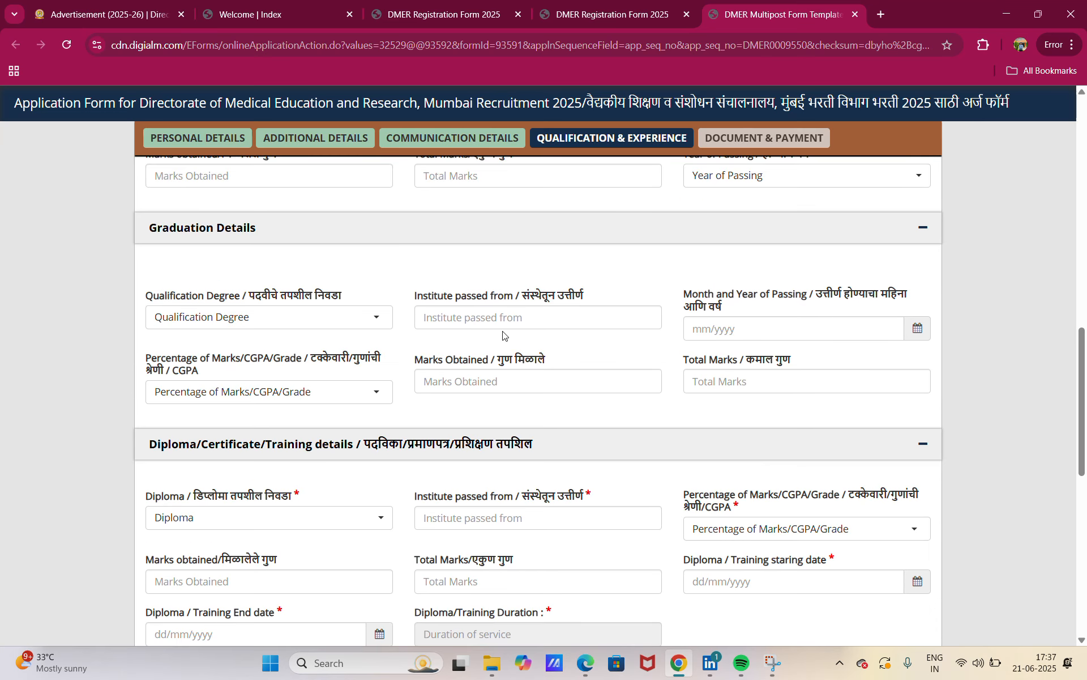
# - Examine the Graduation Details fields, including the institute field and the Percentage of Marks/CGPA/Grade options, without selecting any
pyautogui.scroll(-1, 503, 335)
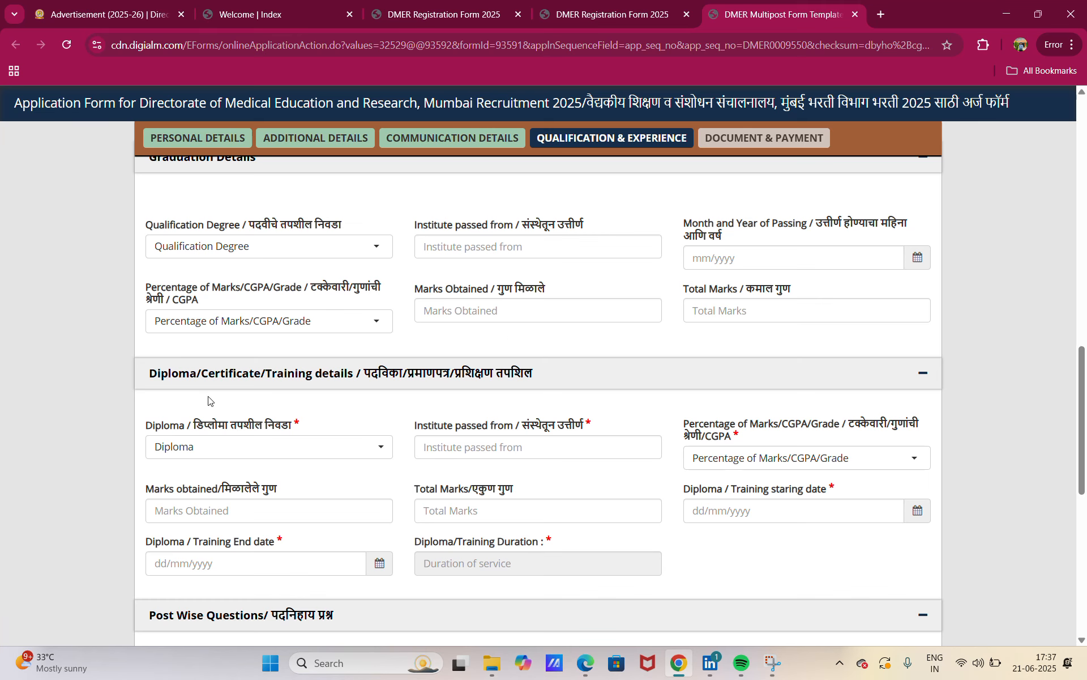
pyautogui.scroll(-2, 351, 351)
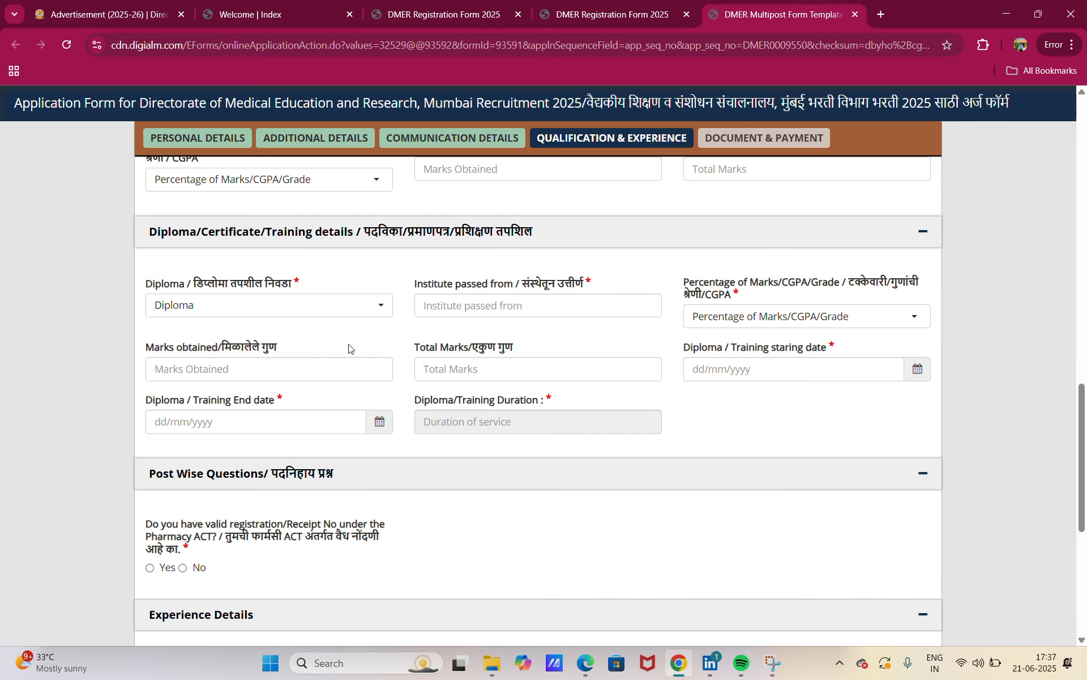
pyautogui.scroll(4, 348, 346)
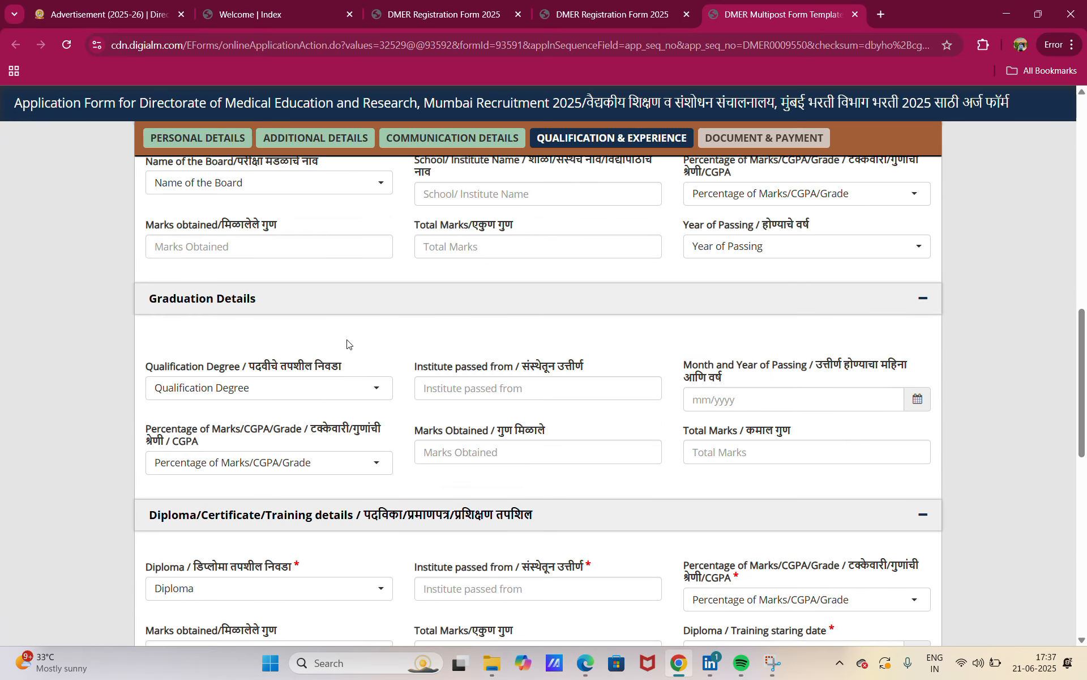
pyautogui.click(358, 387)
pyautogui.click(359, 387)
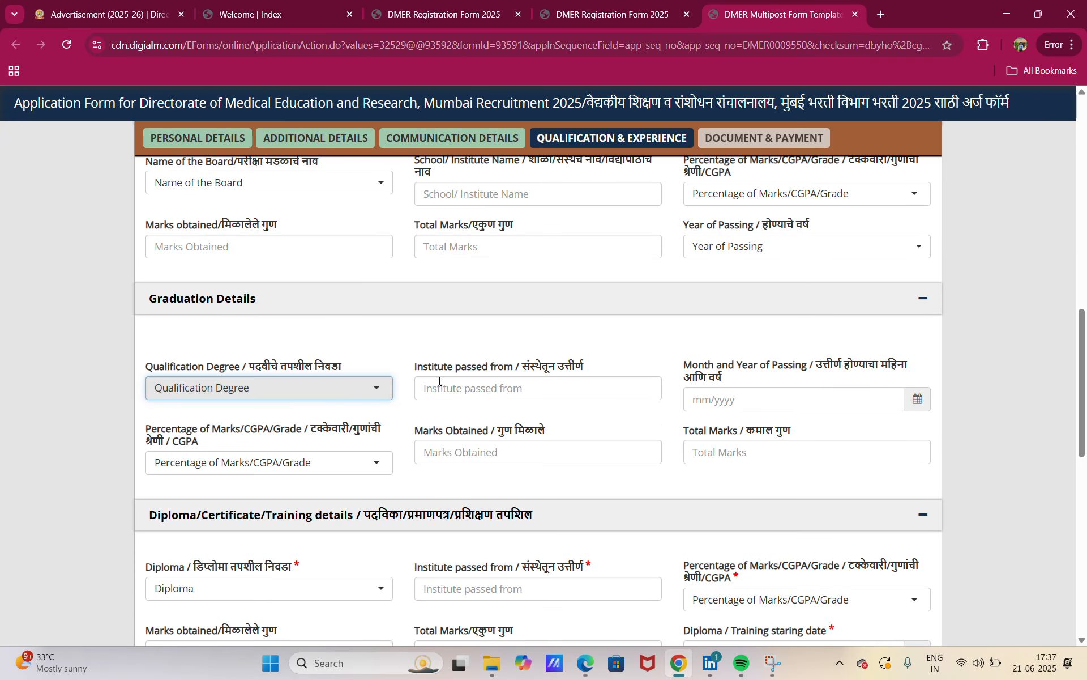
pyautogui.click(485, 387)
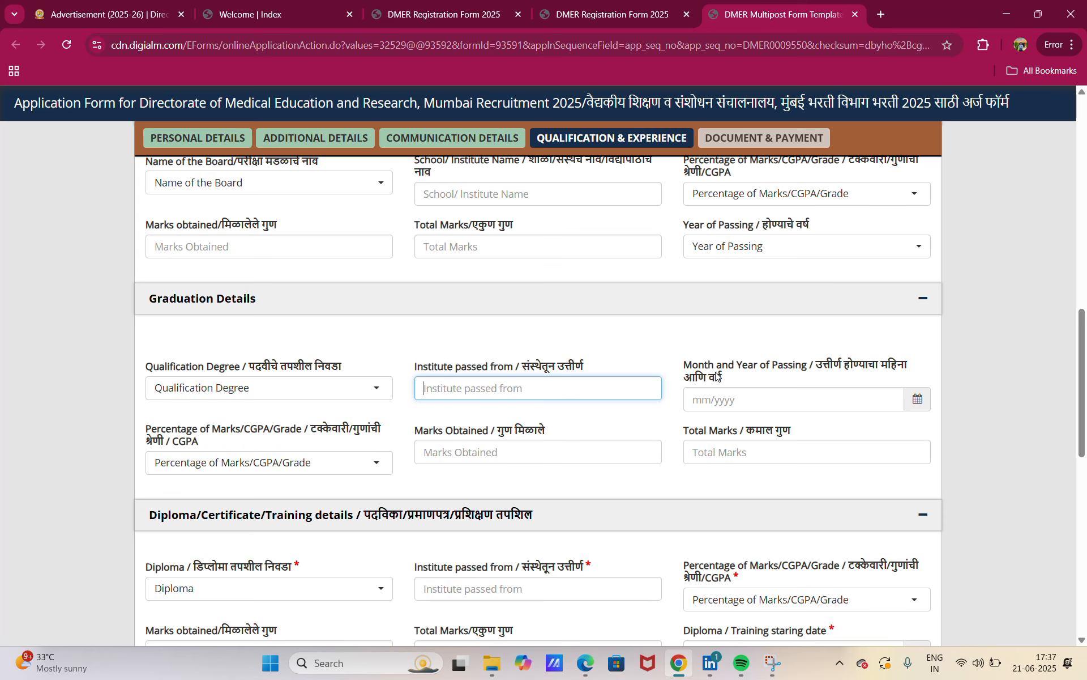
pyautogui.scroll(-1, 731, 373)
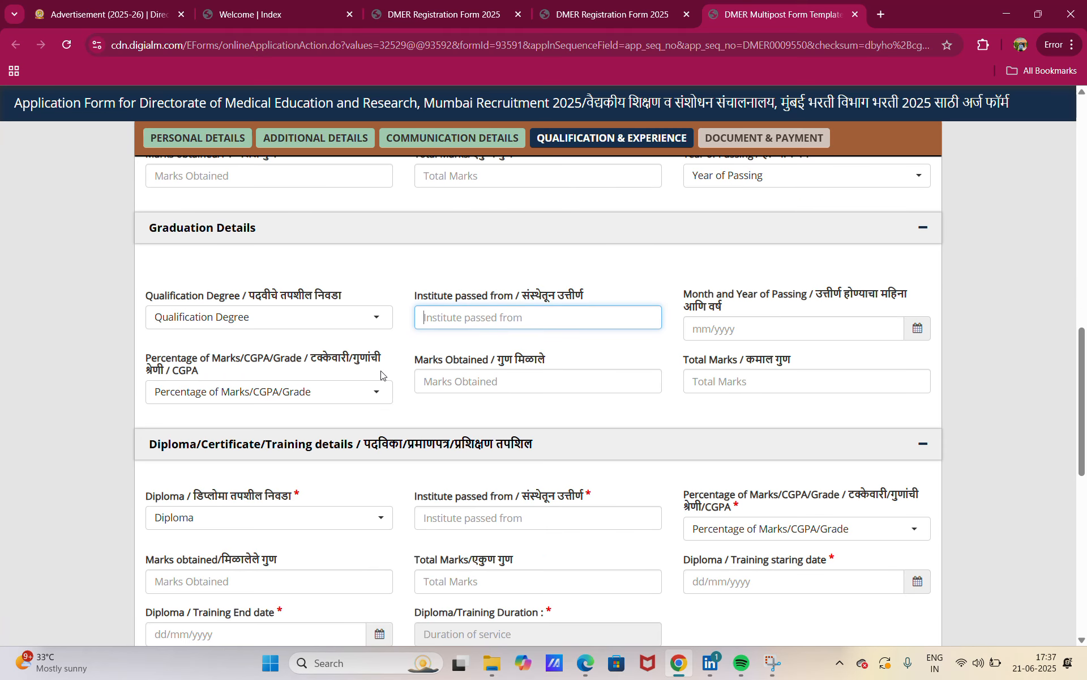
pyautogui.click(305, 394)
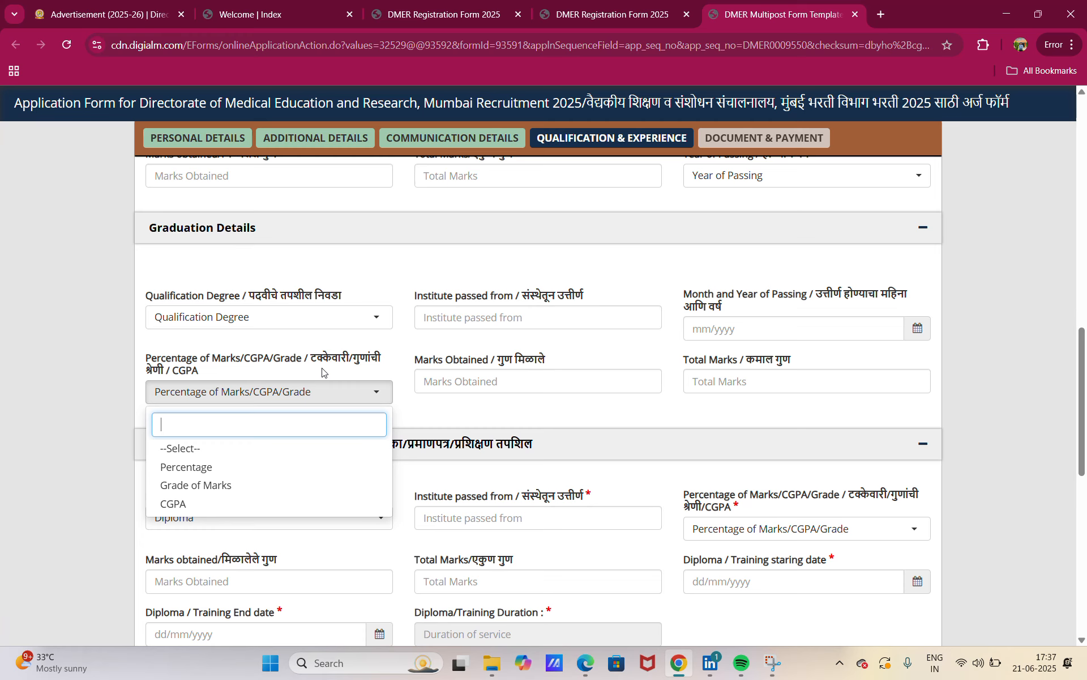
pyautogui.press('Escape')
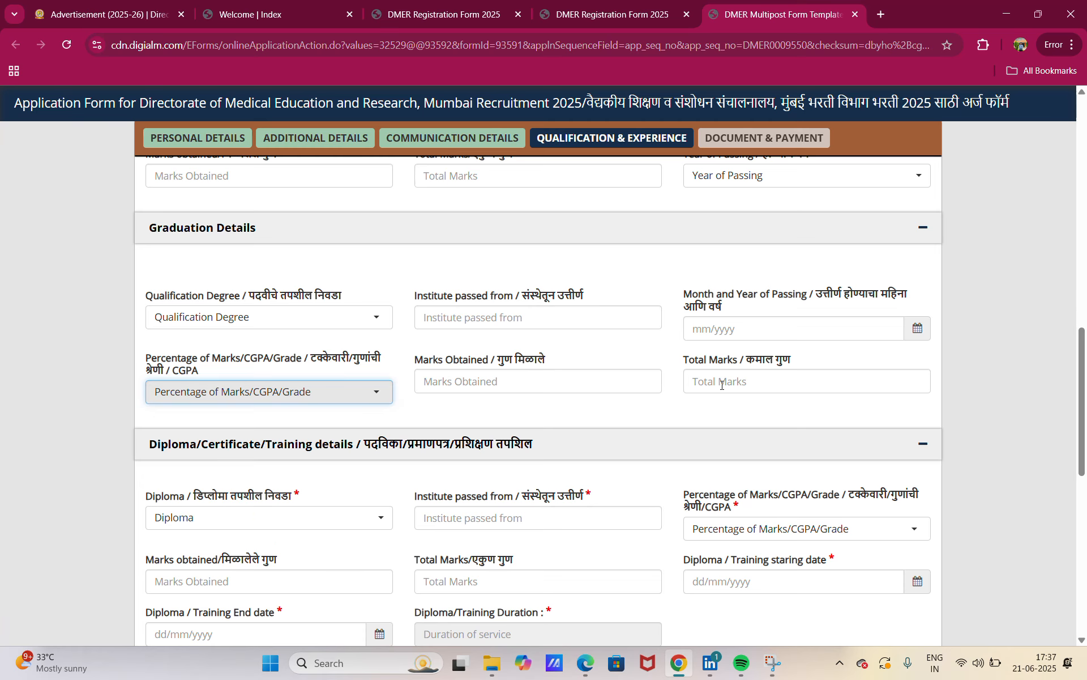
# - Review the Diploma/Certificate/Training details fields, including the marks, start and end dates, and training duration
pyautogui.scroll(-2, 426, 405)
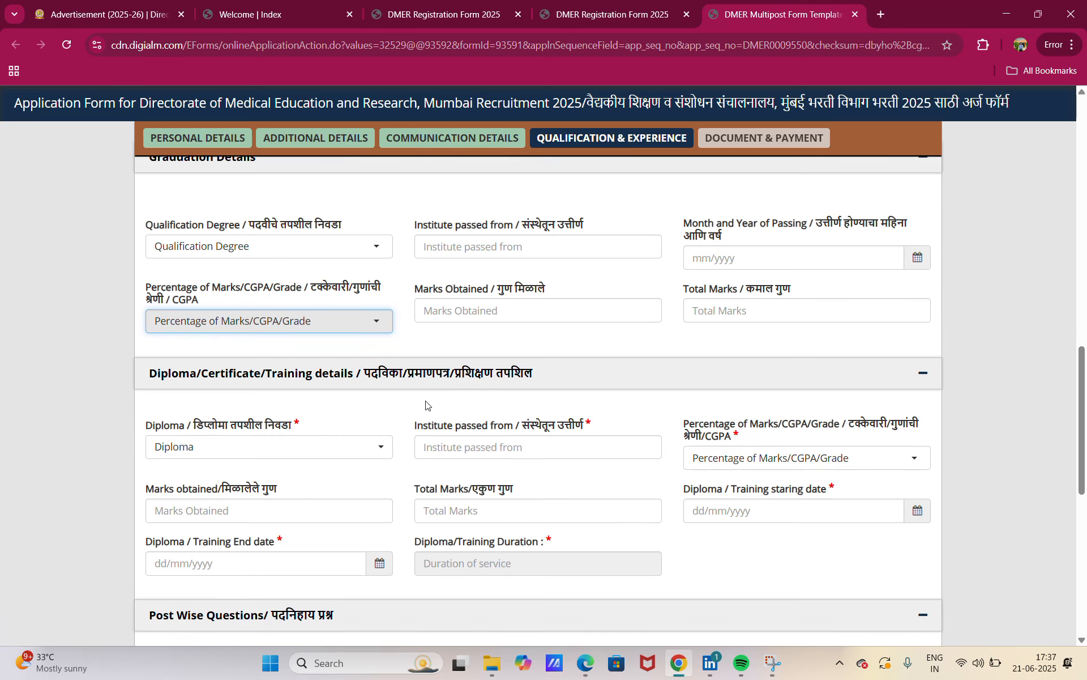
pyautogui.scroll(-1, 426, 405)
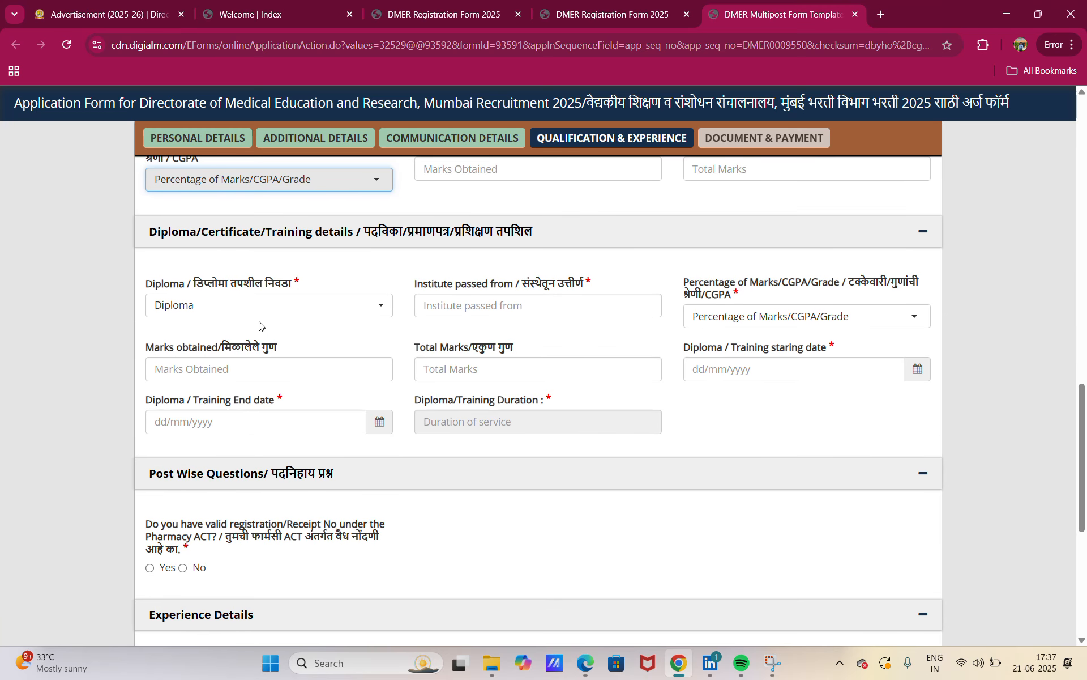
pyautogui.scroll(3, 260, 326)
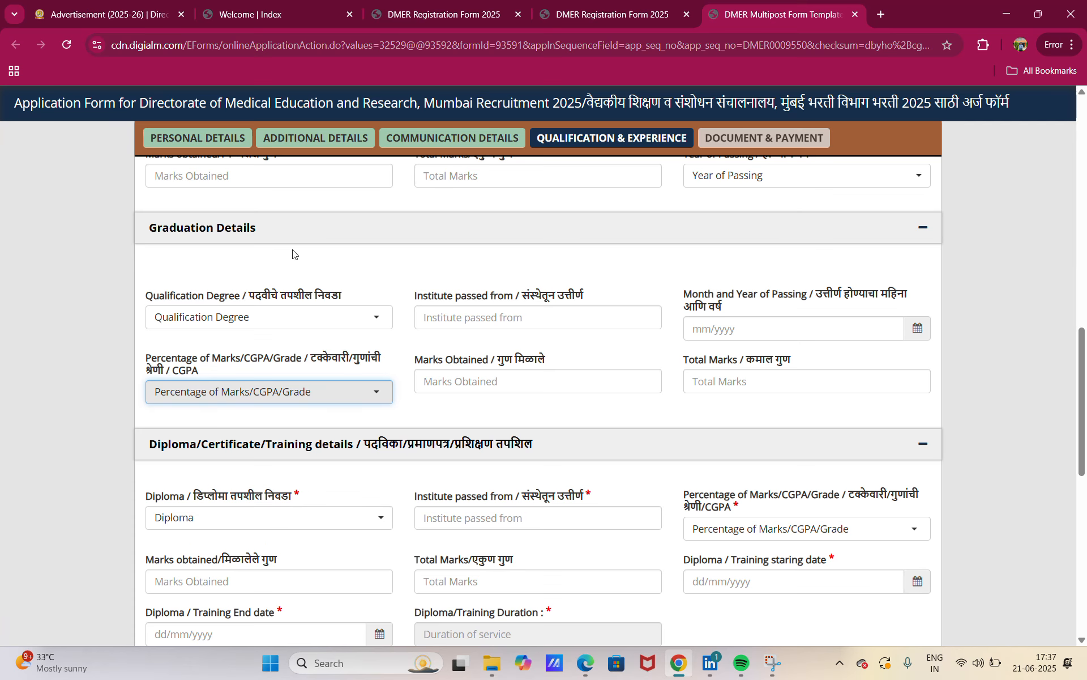
pyautogui.scroll(-1, 293, 254)
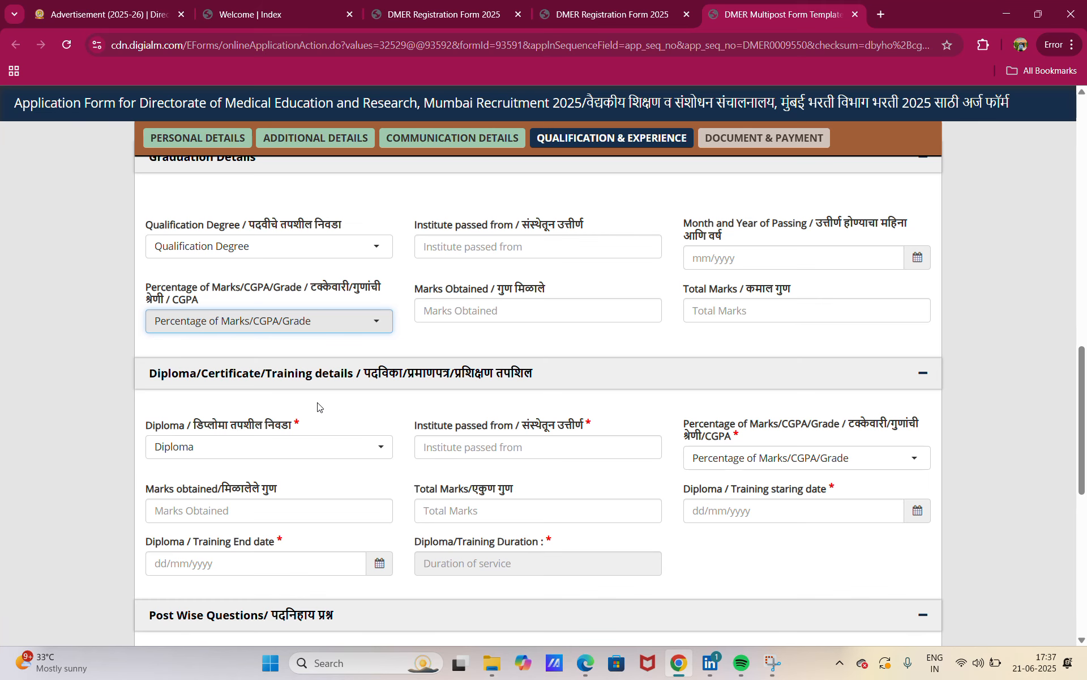
pyautogui.scroll(-1, 325, 408)
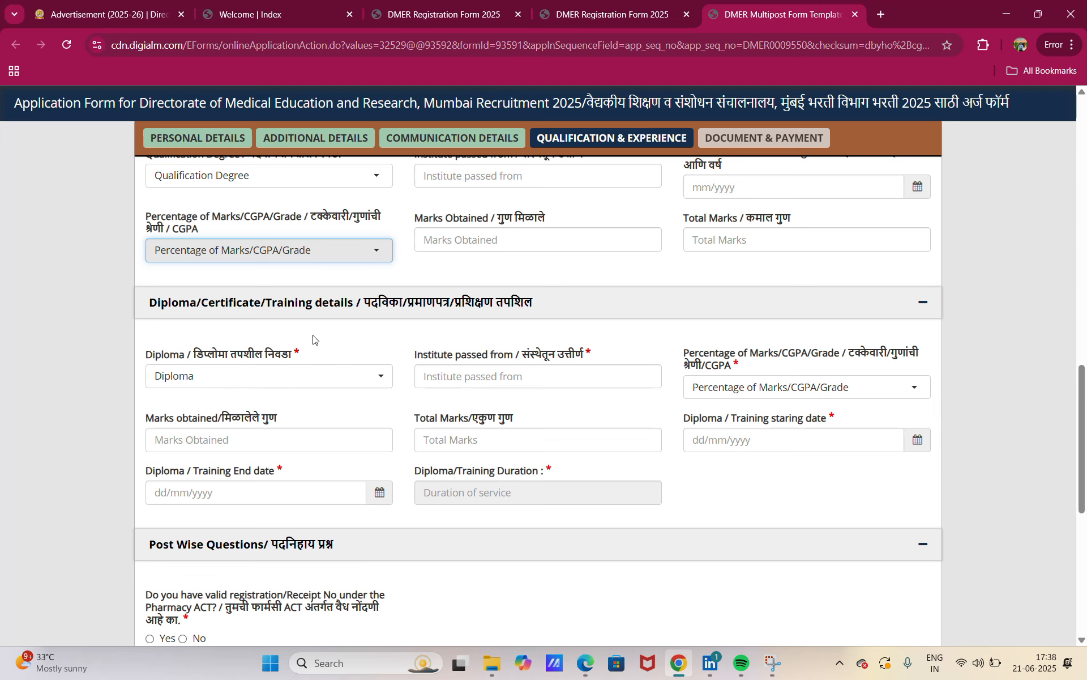
pyautogui.scroll(-1, 313, 339)
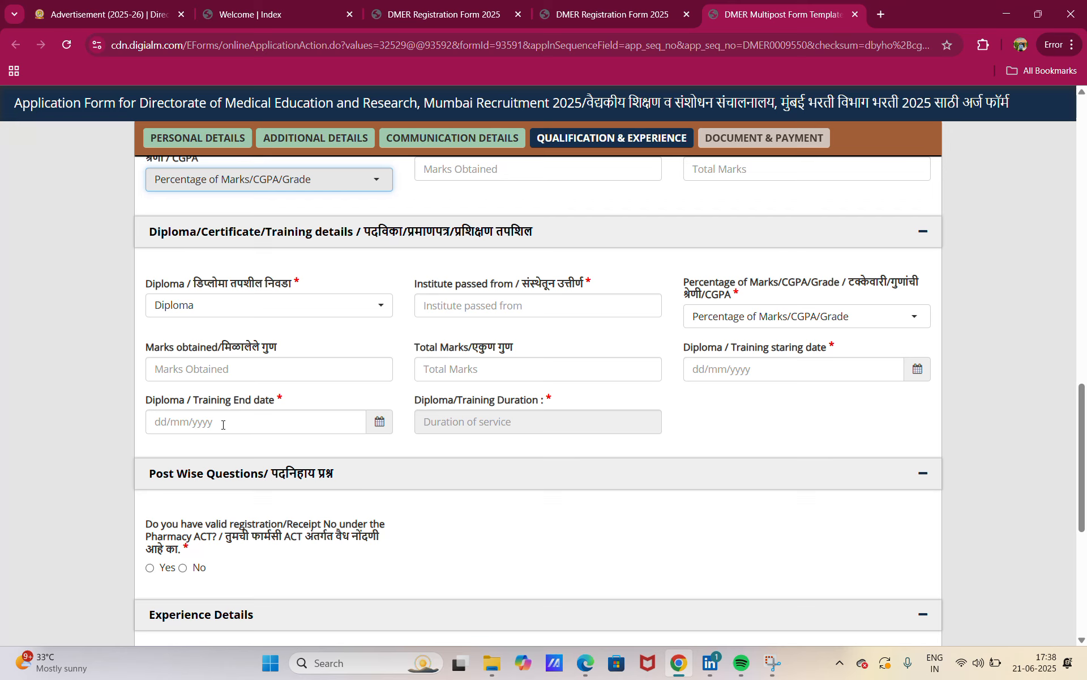
pyautogui.click(567, 427)
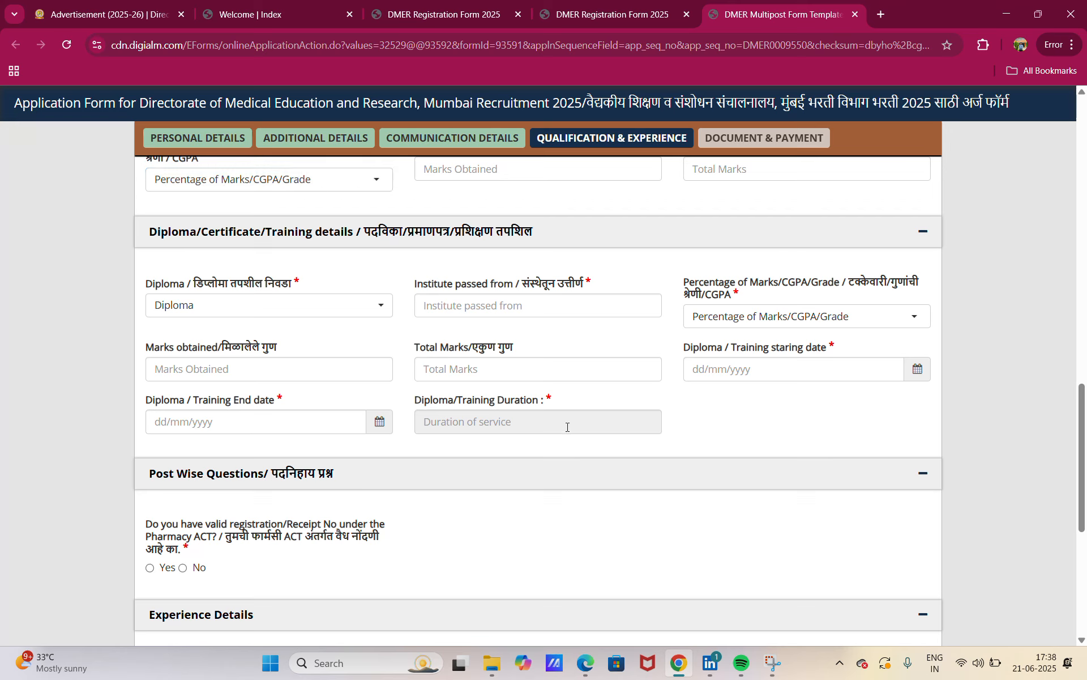
pyautogui.click(567, 427)
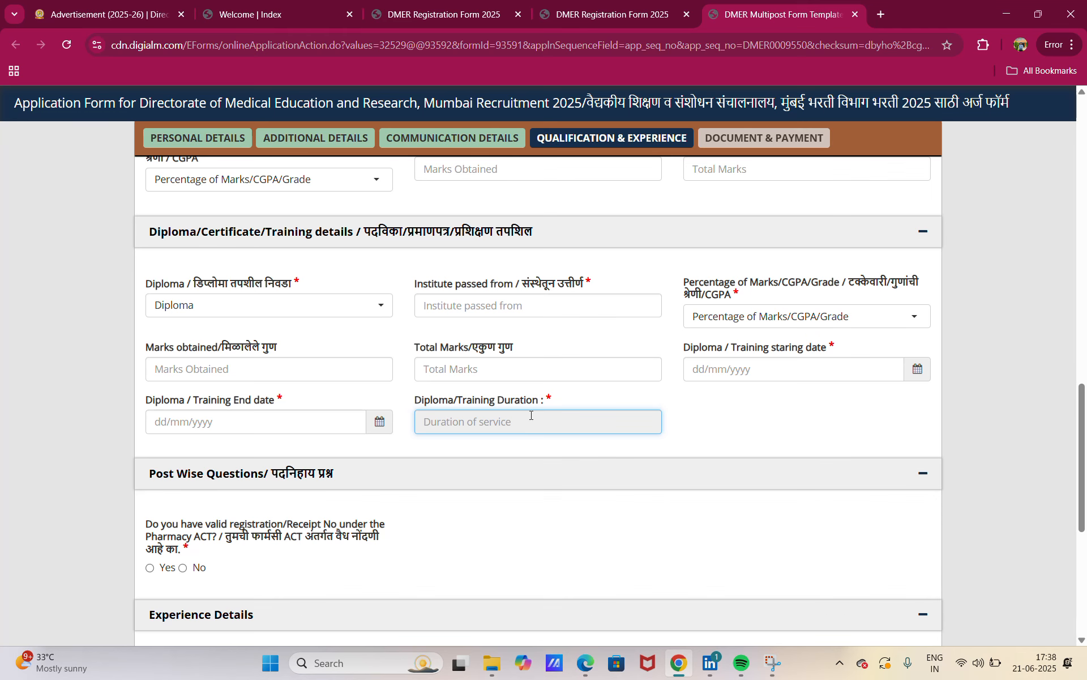
# - Answer Yes to the valid Pharmacy ACT registration question and expand the Sr No. 1 row in the Experience Details
pyautogui.scroll(-2, 419, 421)
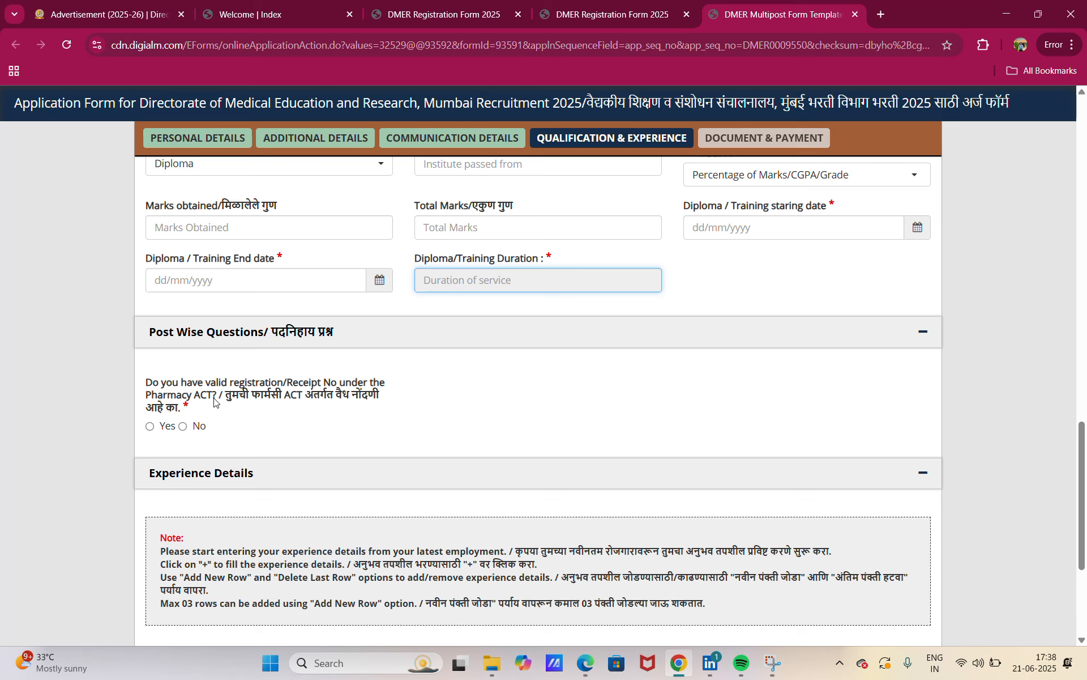
pyautogui.click(150, 426)
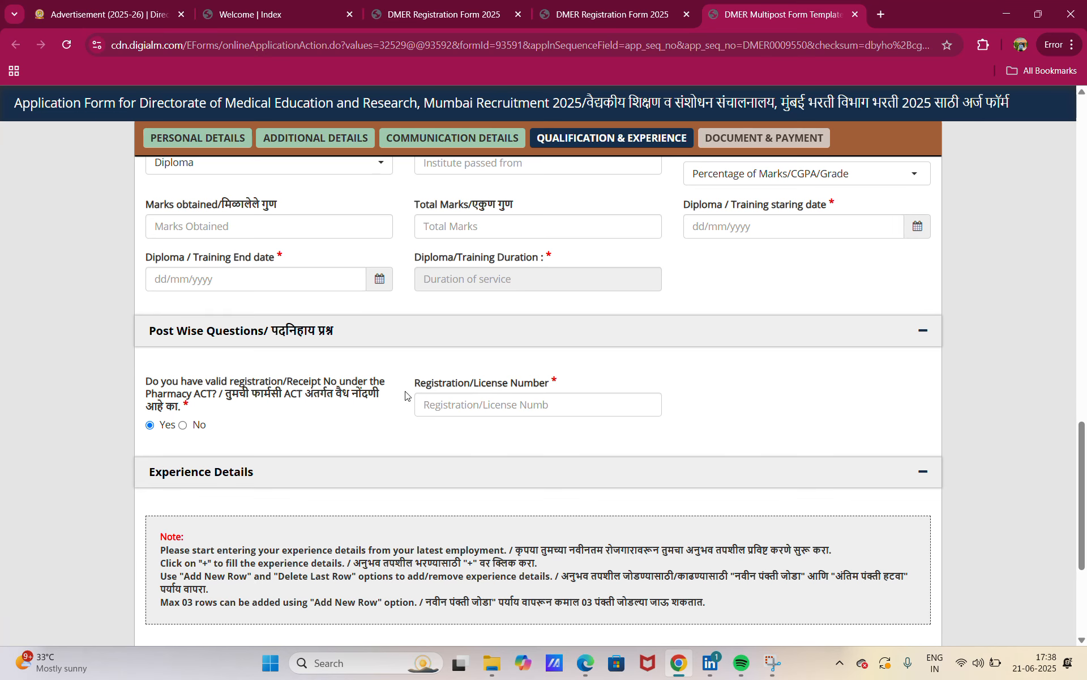
pyautogui.scroll(-1, 313, 403)
pyautogui.scroll(-1, 313, 403)
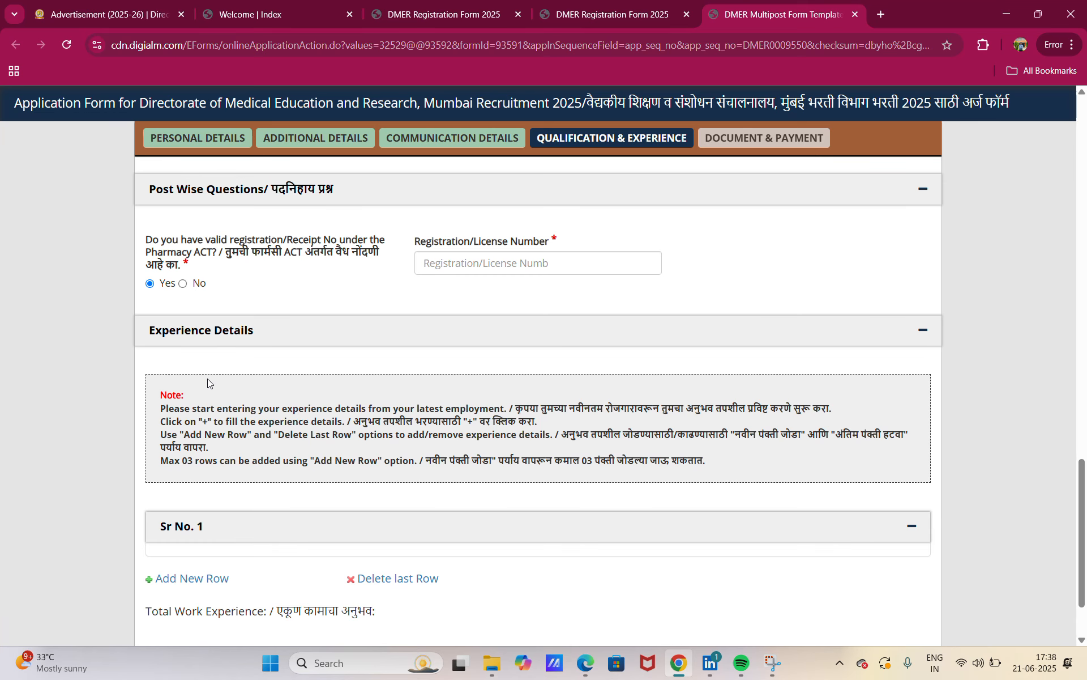
pyautogui.scroll(-1, 207, 378)
pyautogui.click(260, 457)
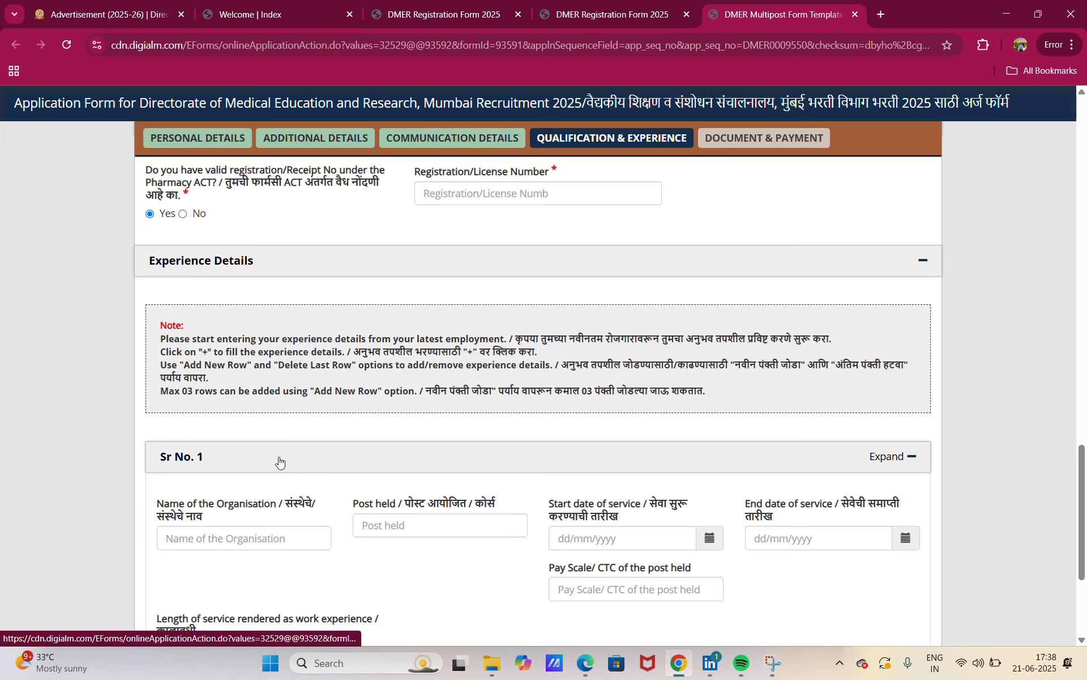
# - Examine the organisation name, post held, service dates and pay scale fields of the first experience row, leaving them blank
pyautogui.scroll(-1, 275, 457)
pyautogui.scroll(-1, 276, 458)
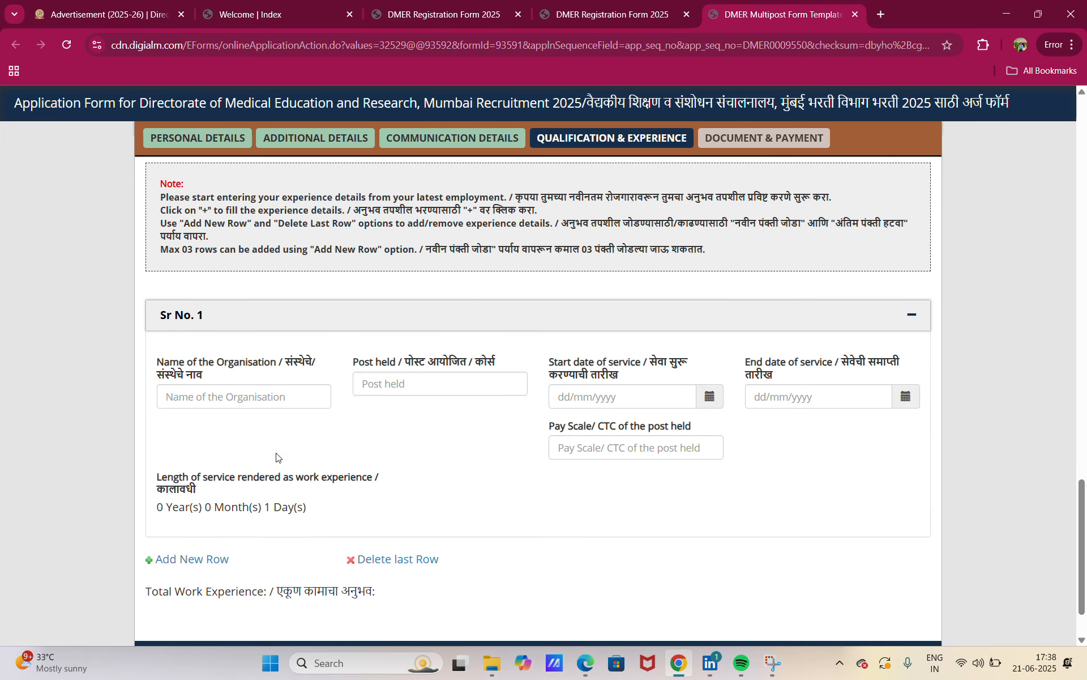
pyautogui.click(243, 402)
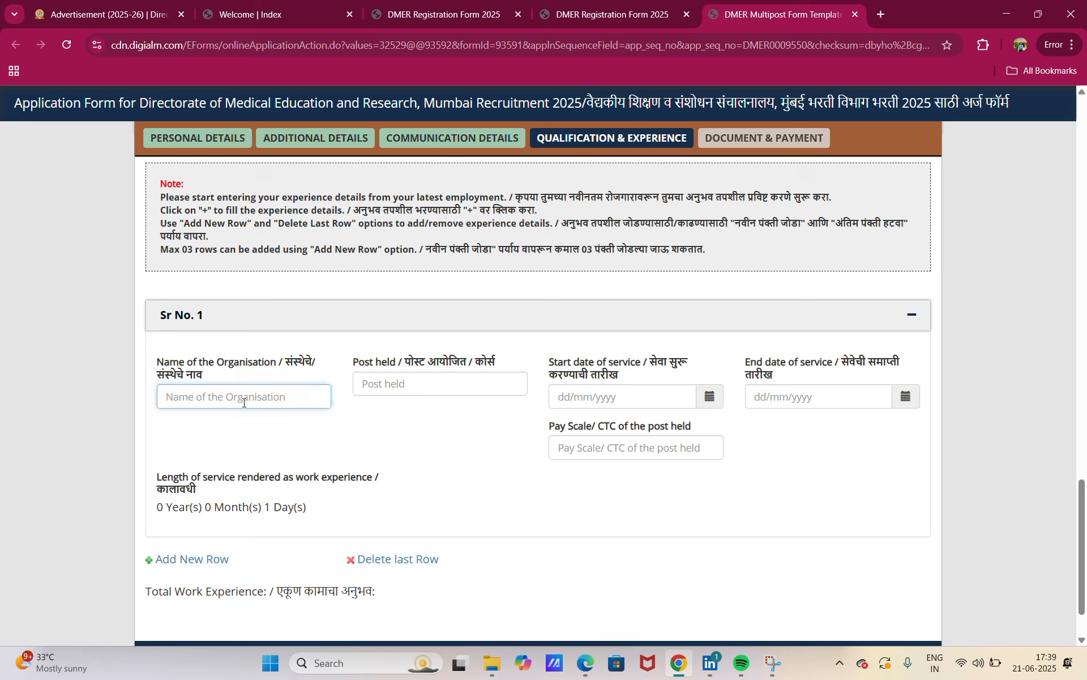
pyautogui.click(453, 384)
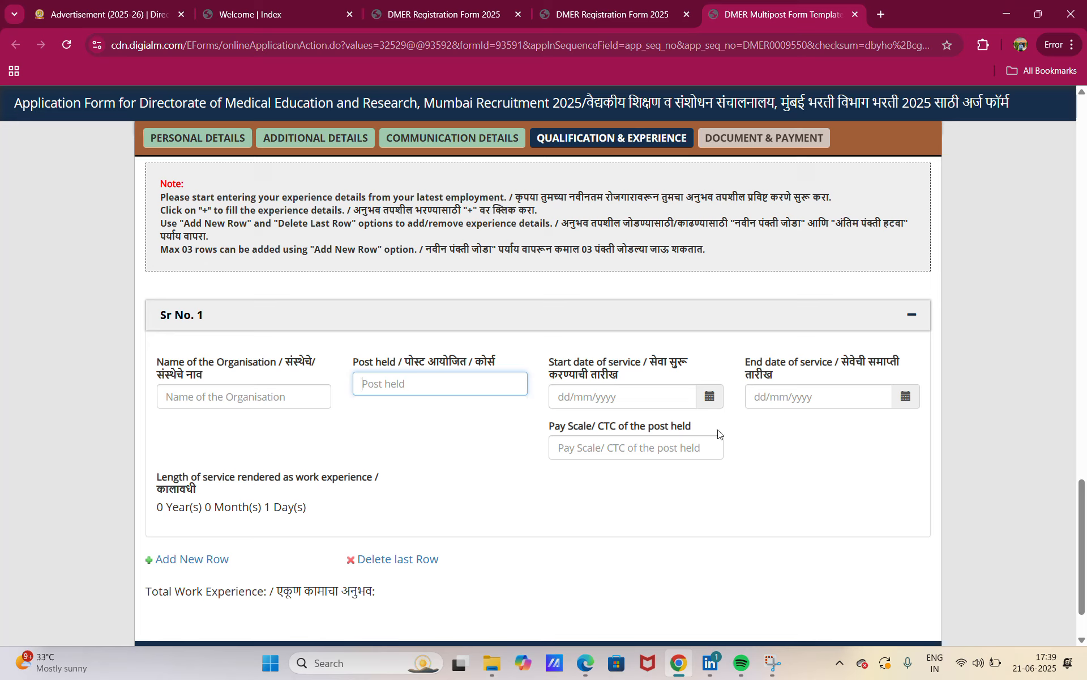
pyautogui.click(677, 442)
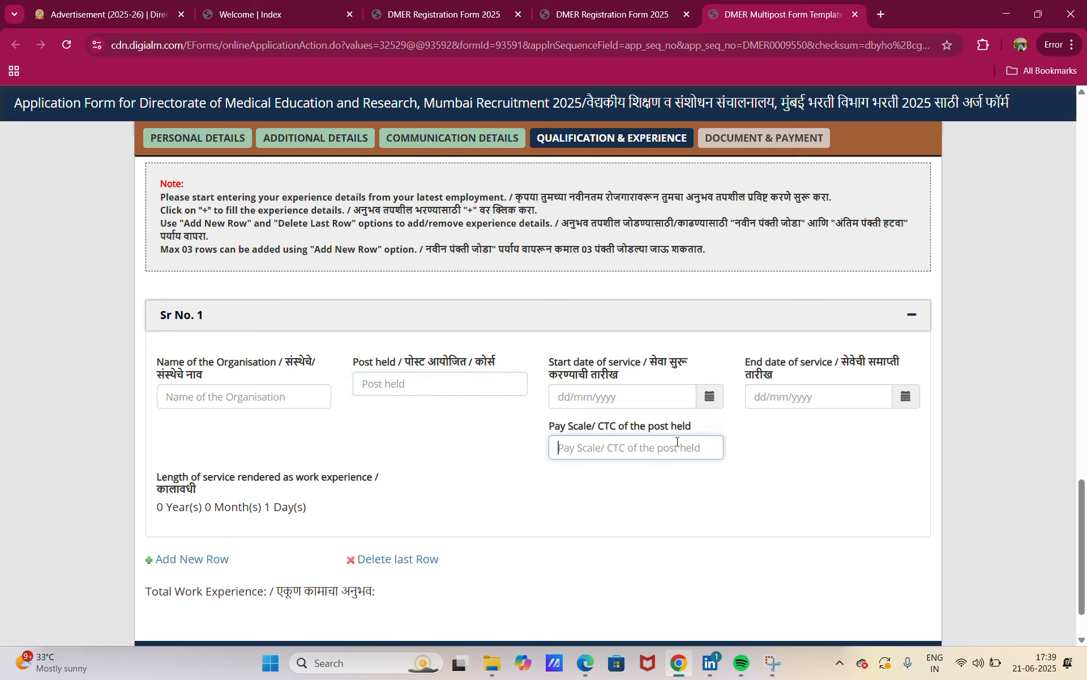
pyautogui.click(635, 491)
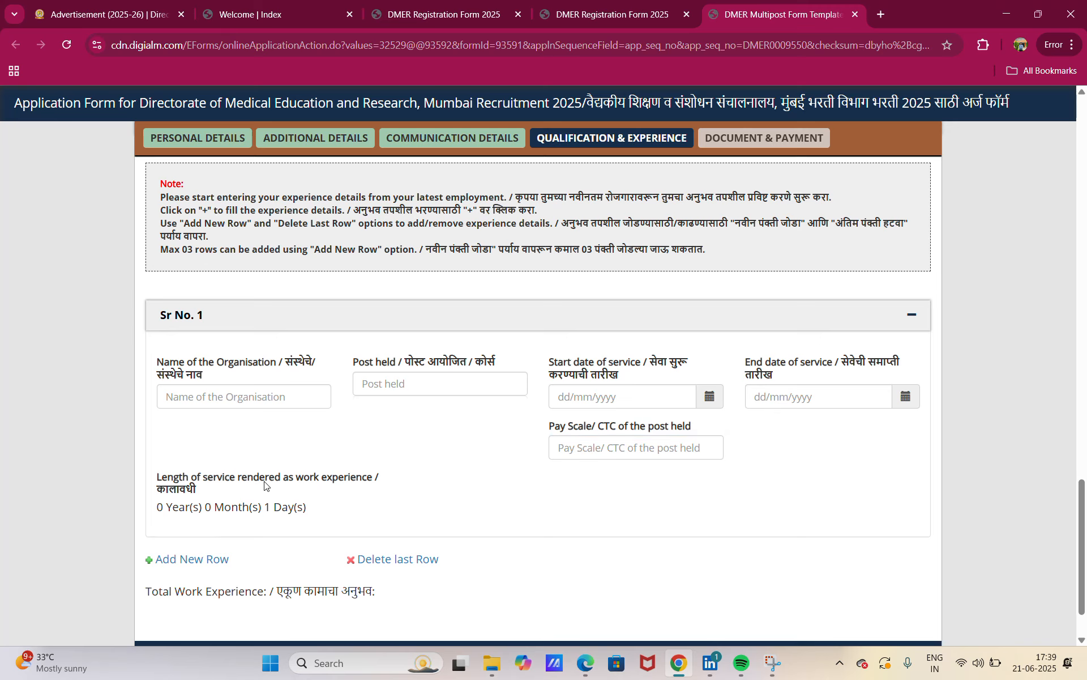
# - Try to add a new row to the Experience Details while the first row is still blank
pyautogui.scroll(-1, 307, 452)
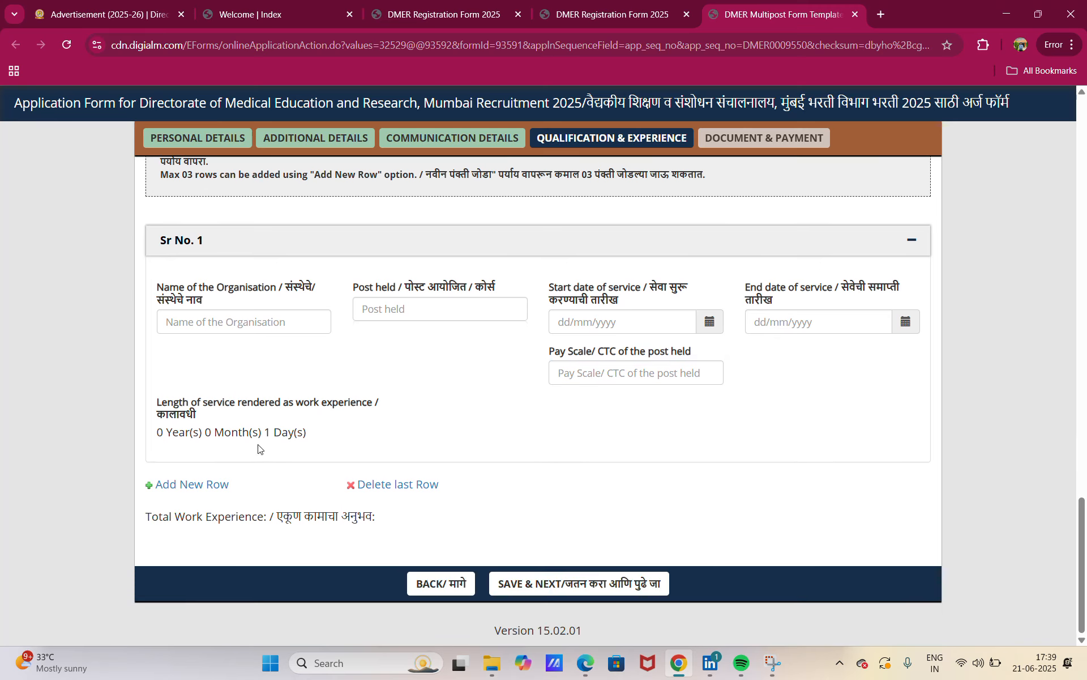
pyautogui.click(192, 484)
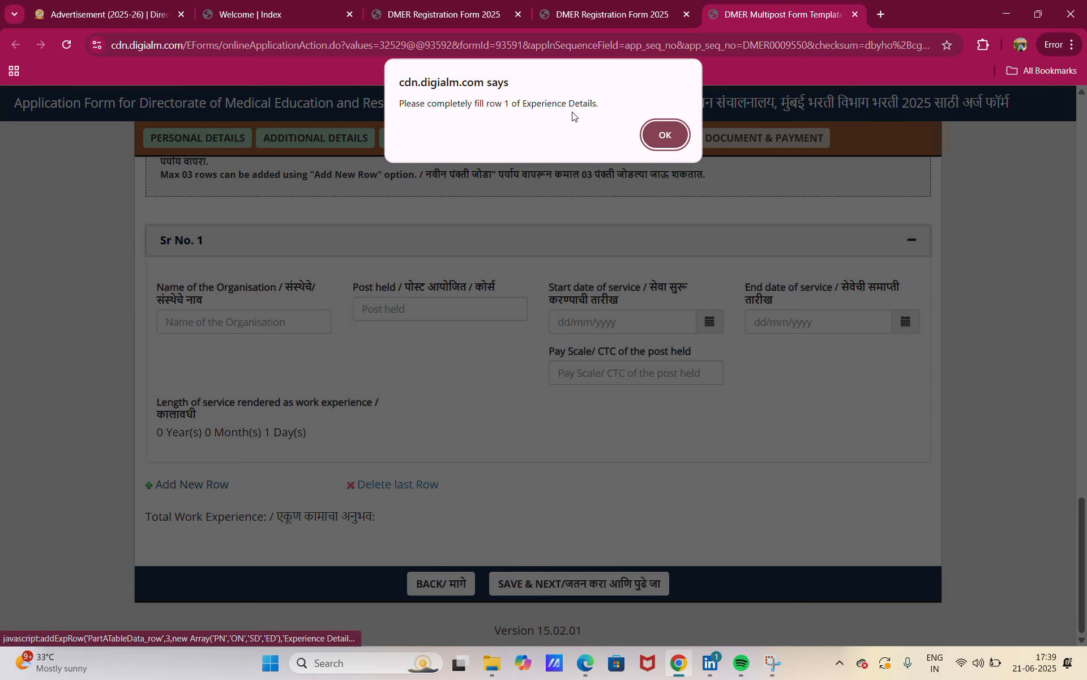
pyautogui.click(663, 135)
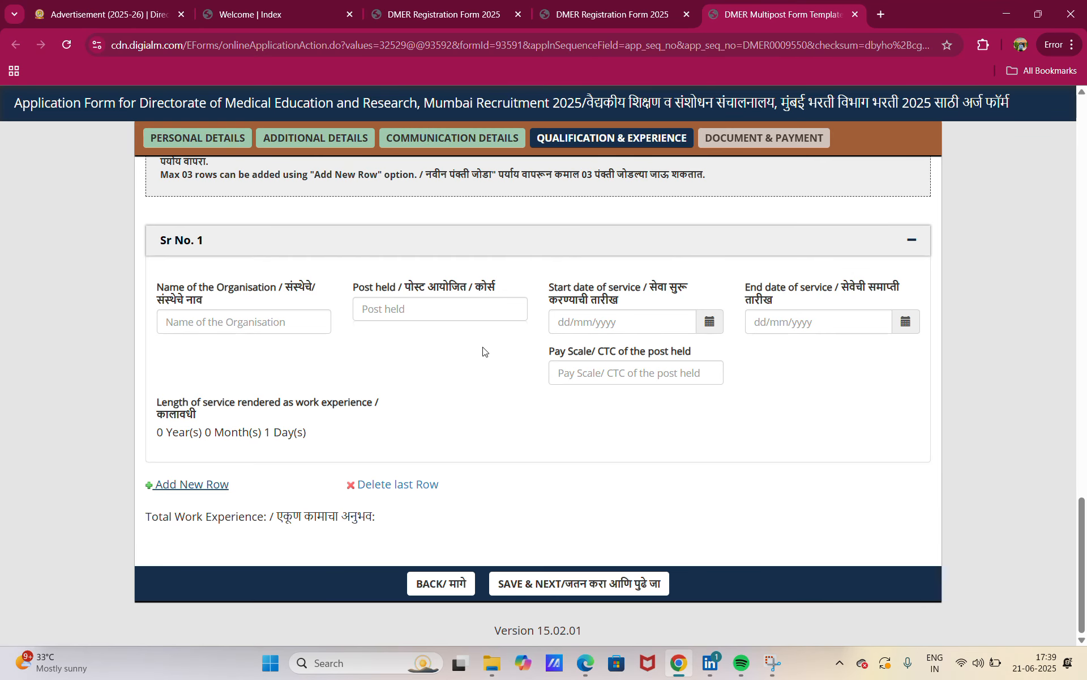
# - Look back over the whole qualification and experience section, from the Matriculation details to the Experience Details
pyautogui.scroll(20, 464, 363)
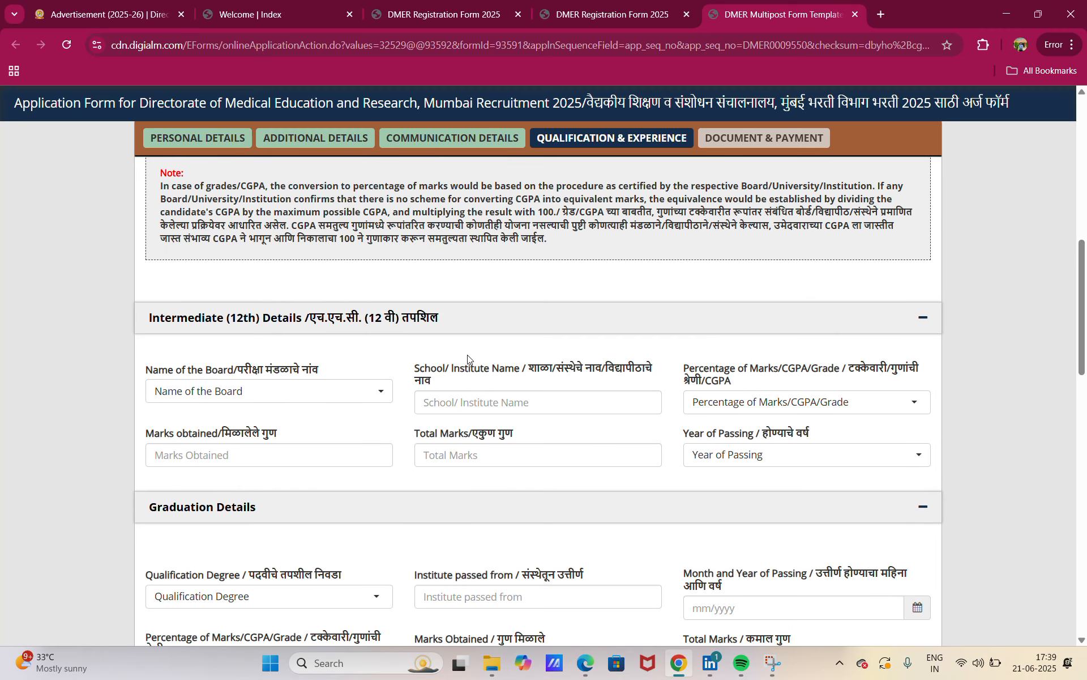
pyautogui.scroll(-9, 469, 352)
pyautogui.scroll(12, 468, 353)
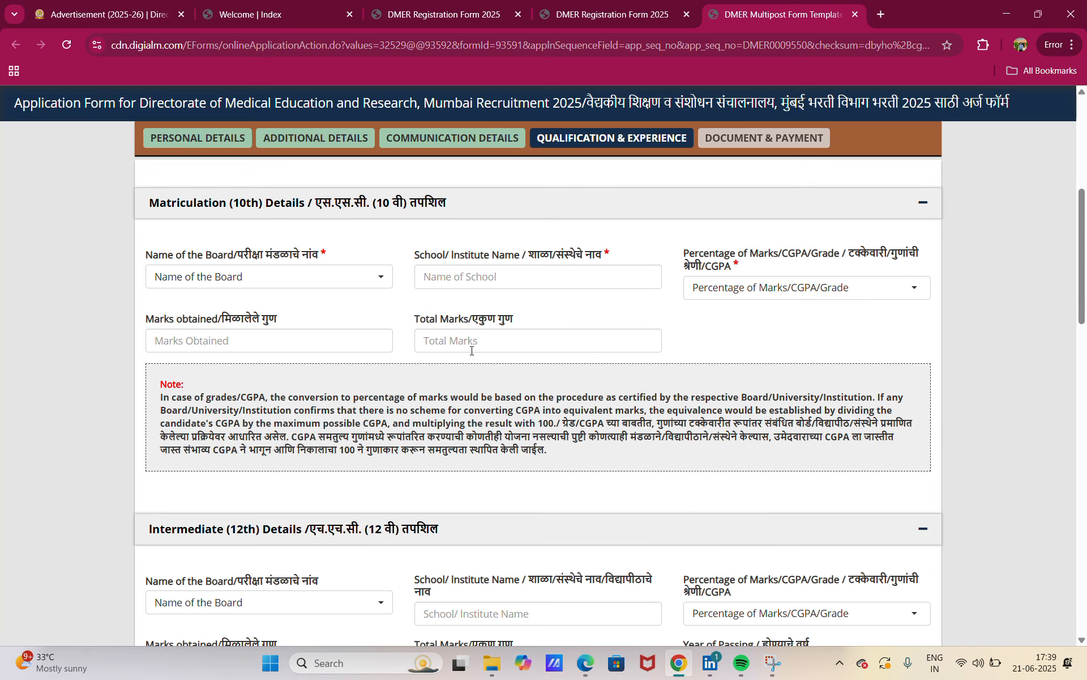
pyautogui.scroll(-20, 471, 350)
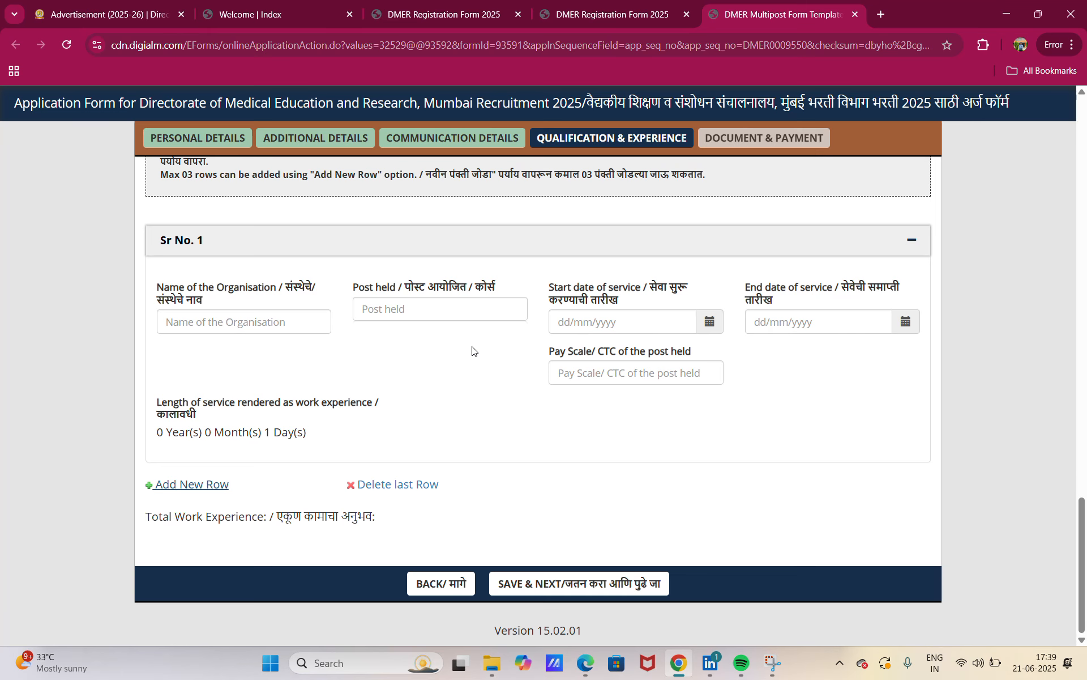
pyautogui.scroll(1, 457, 338)
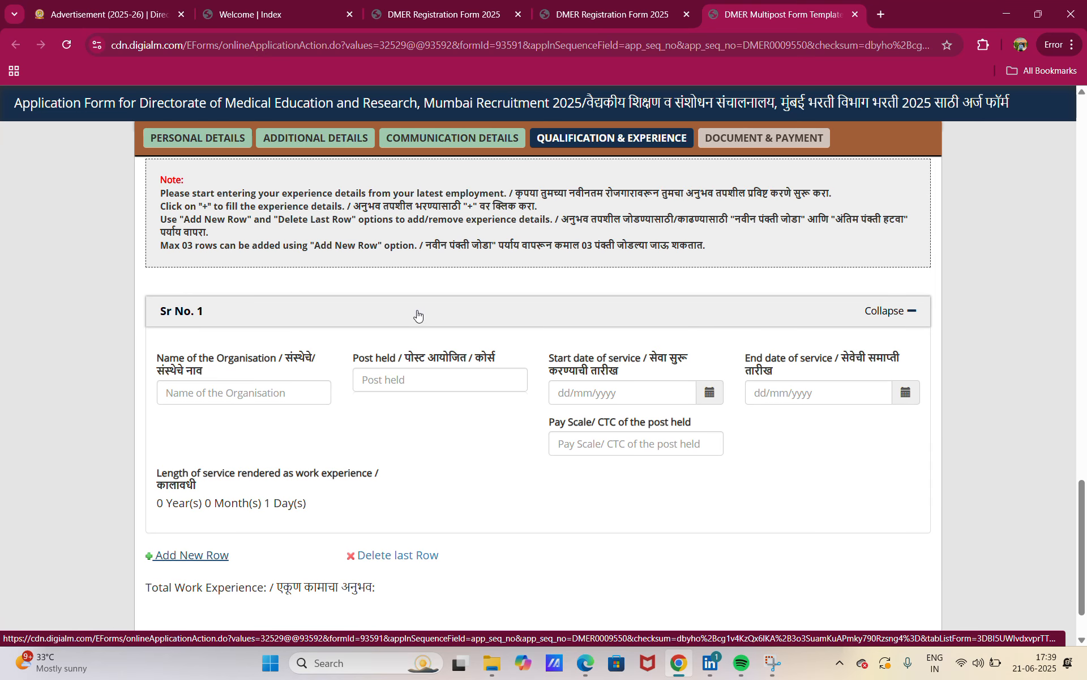
pyautogui.scroll(-1, 441, 301)
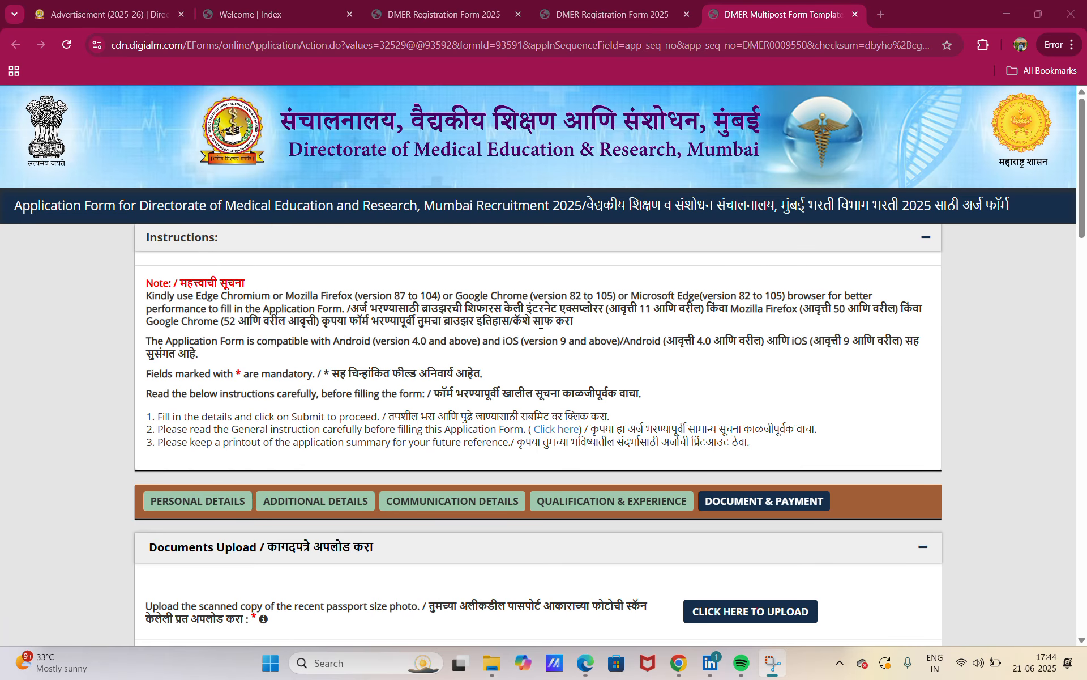
# - Open the passport size photo upload, read the photograph capture and upload instructions, and close it without adding a photo
pyautogui.scroll(-3, 540, 323)
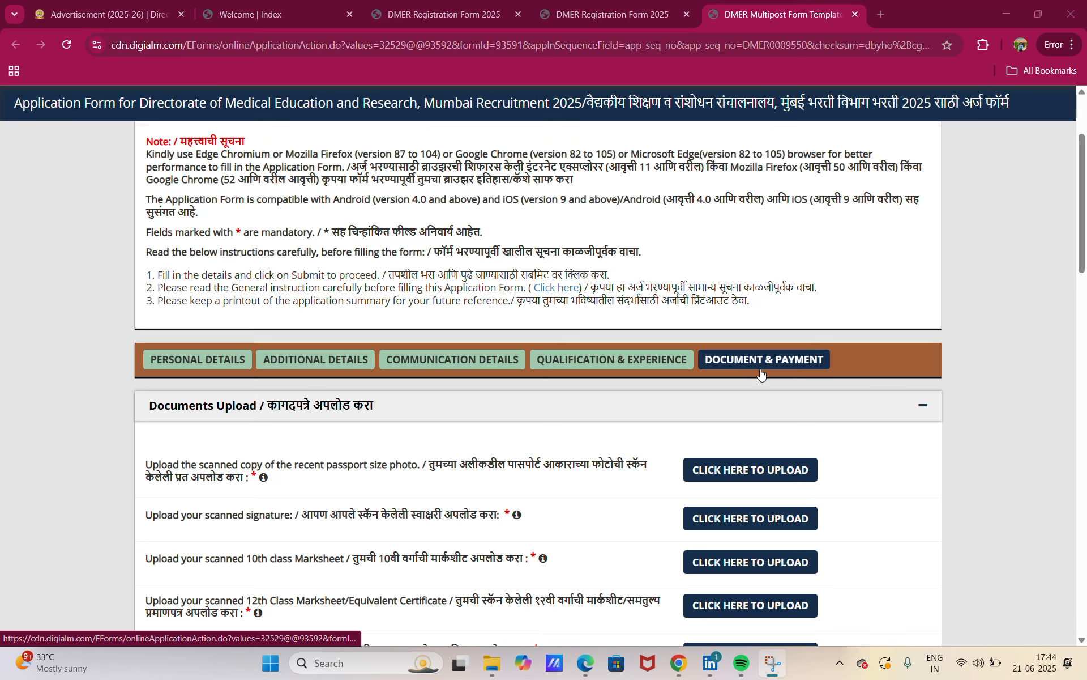
pyautogui.scroll(-3, 736, 371)
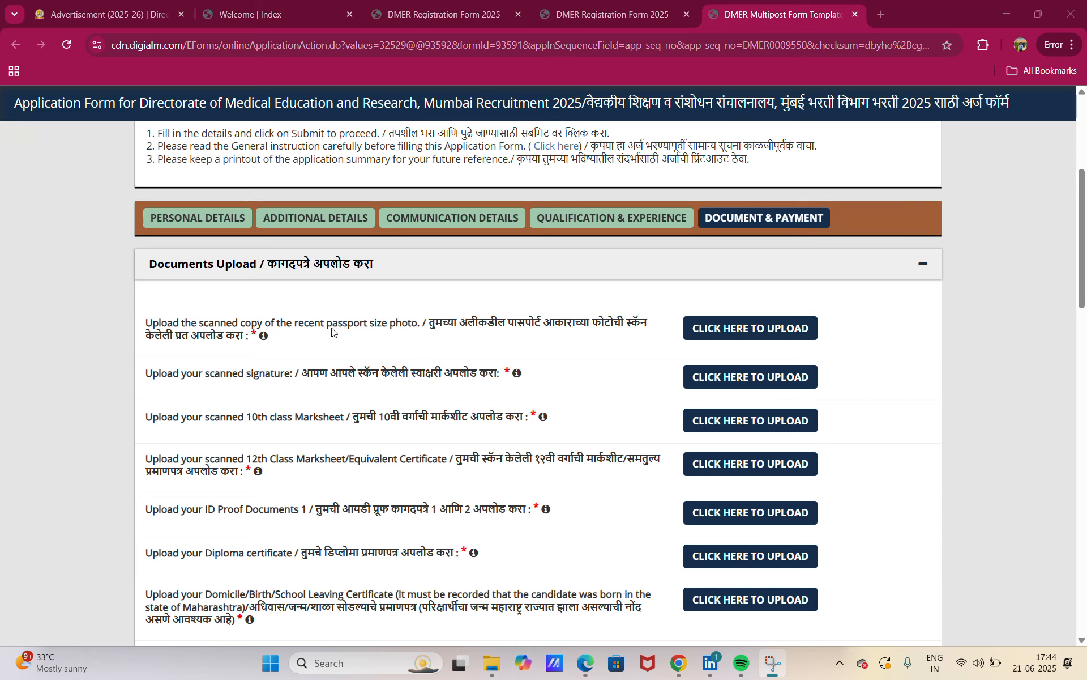
pyautogui.click(720, 334)
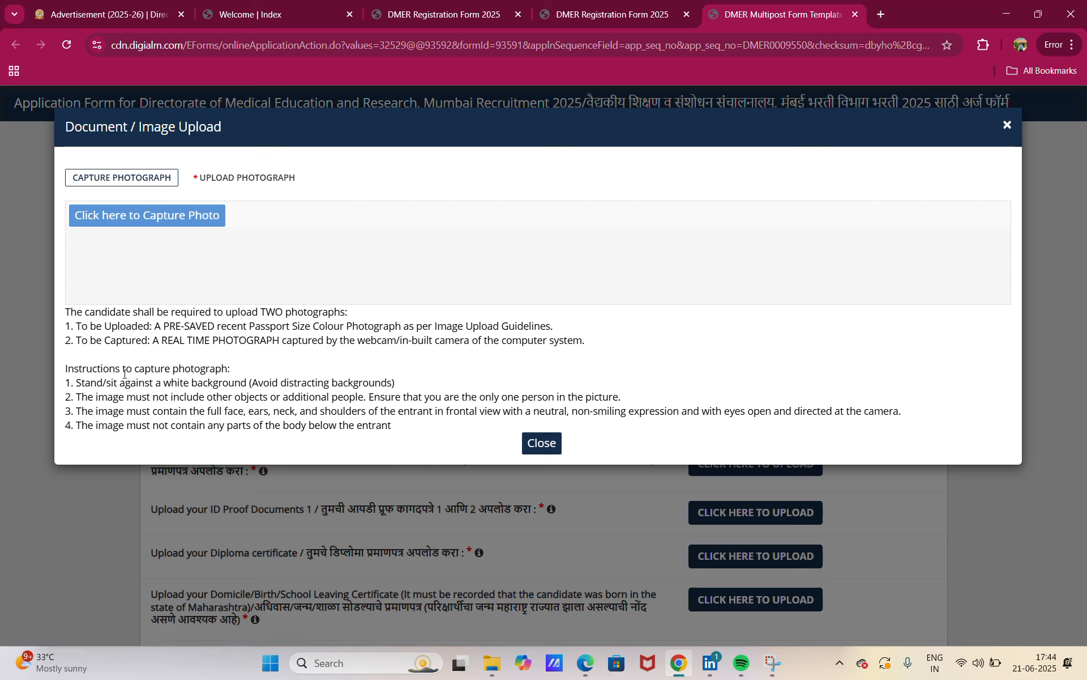
pyautogui.click(470, 22)
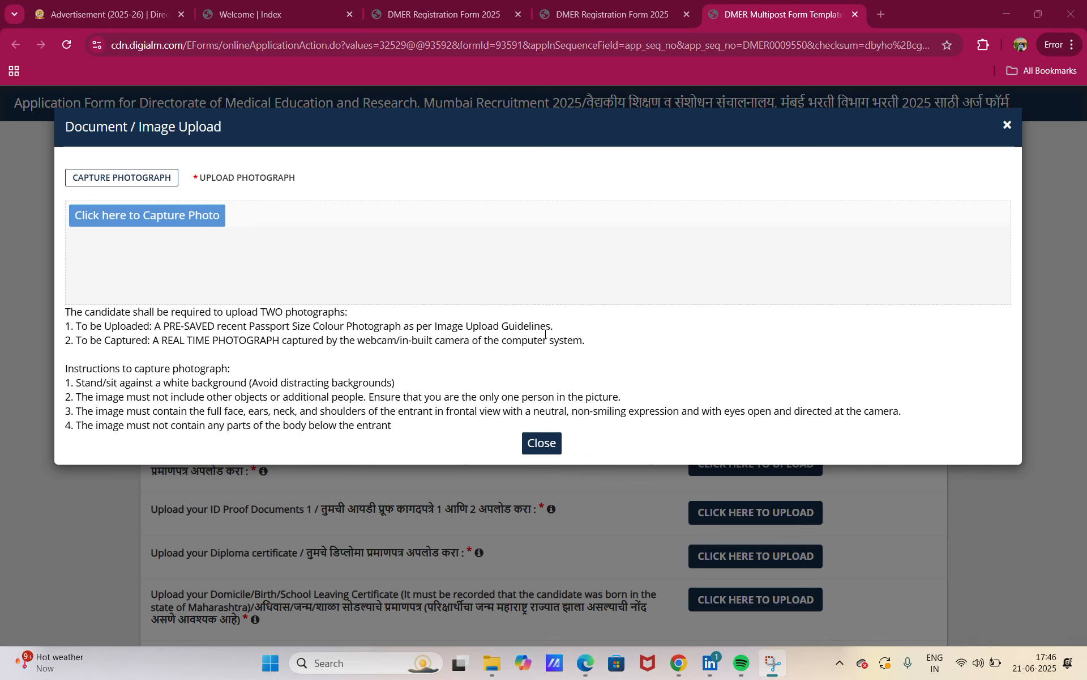
pyautogui.click(1008, 126)
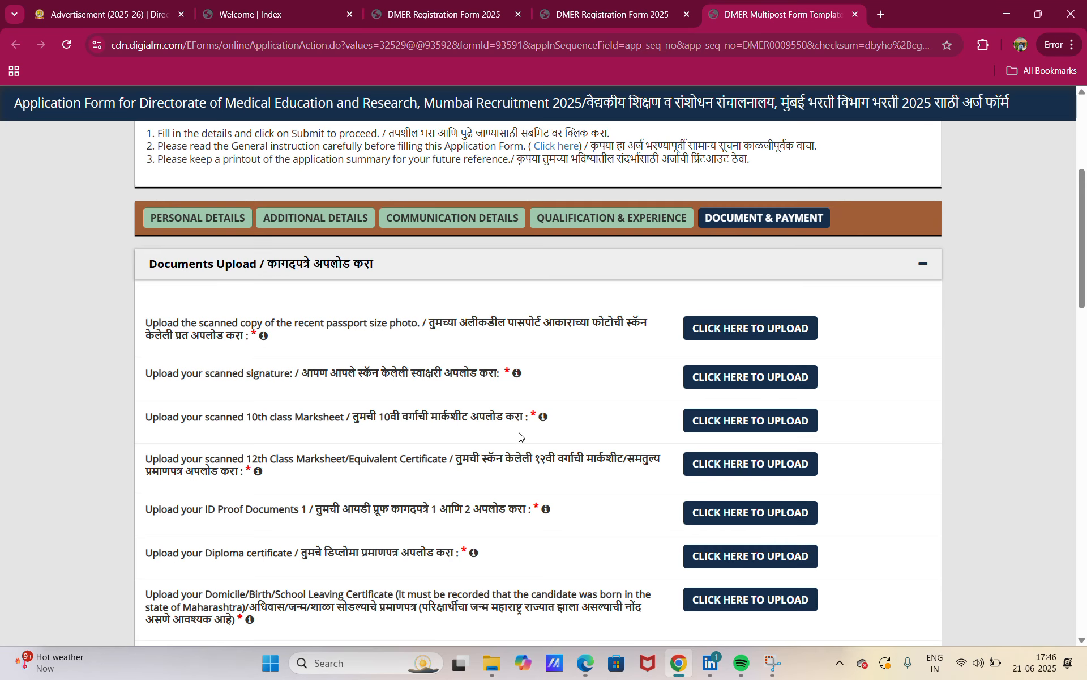
# - Check the upload requirements for the scanned signature and the 10th class marksheet, closing each without adding a file
pyautogui.click(693, 377)
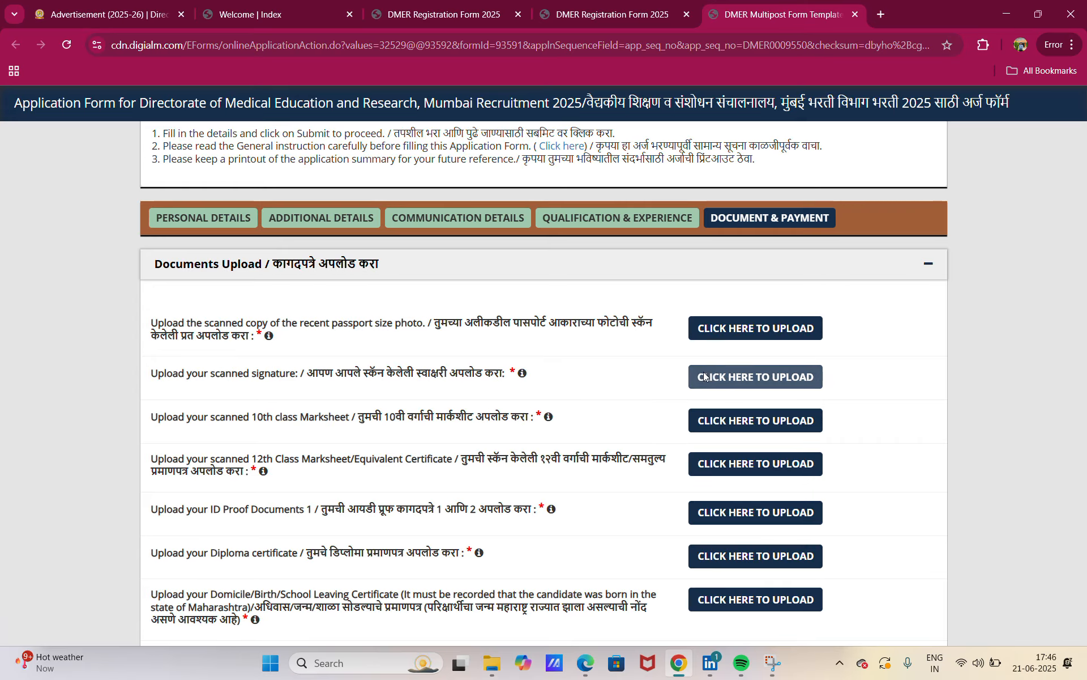
pyautogui.click(1008, 126)
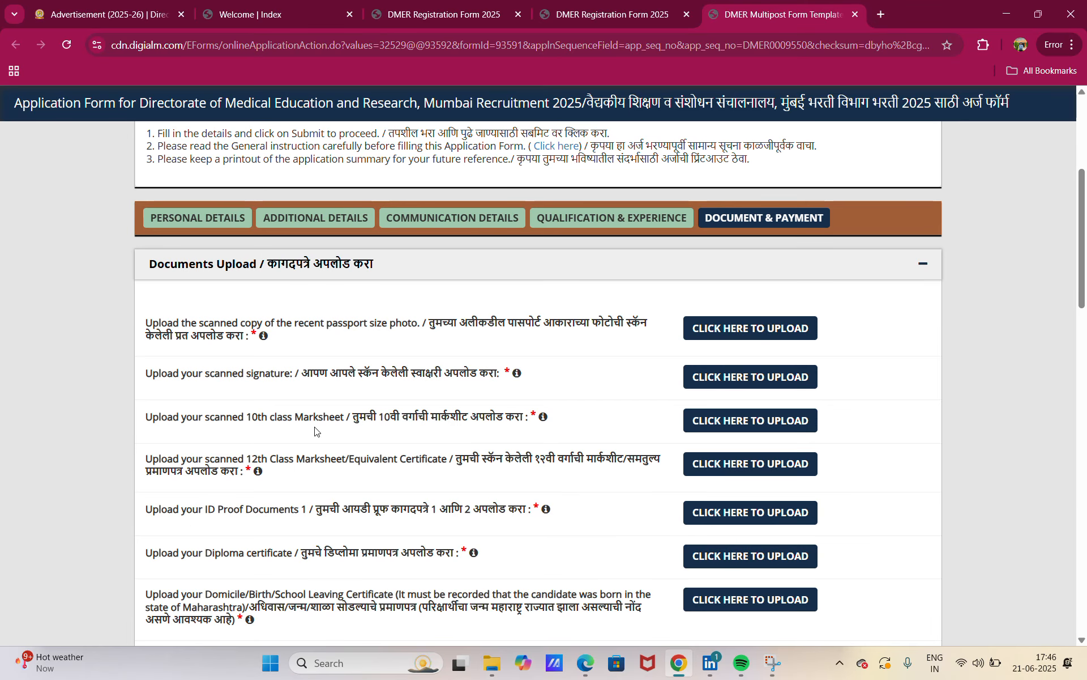
pyautogui.click(730, 421)
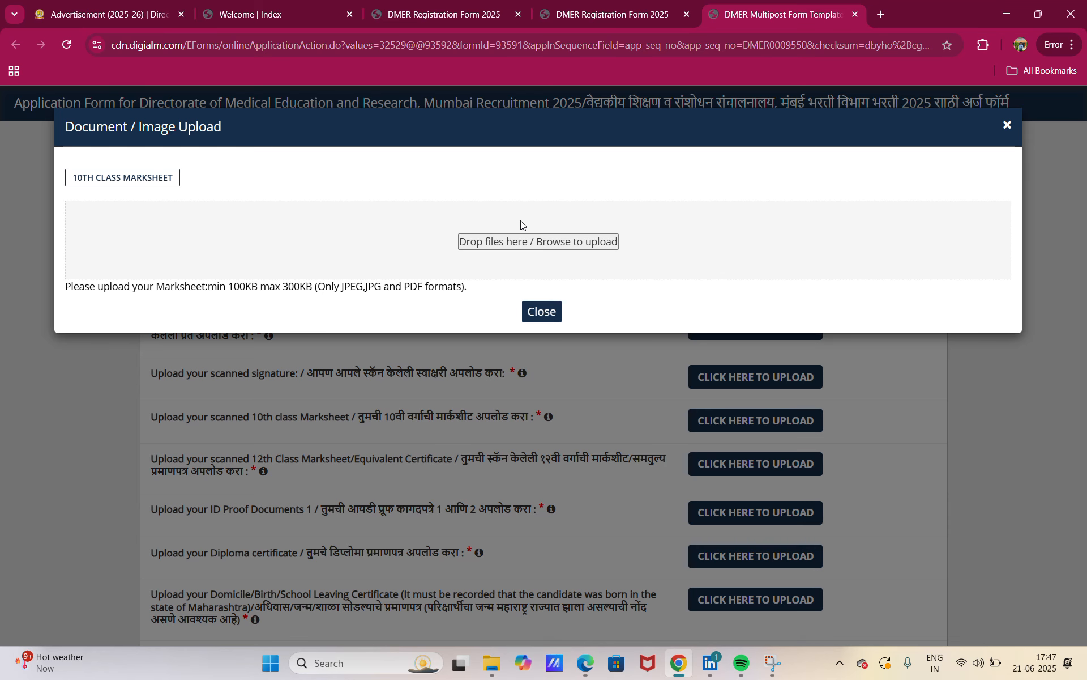
pyautogui.click(1007, 122)
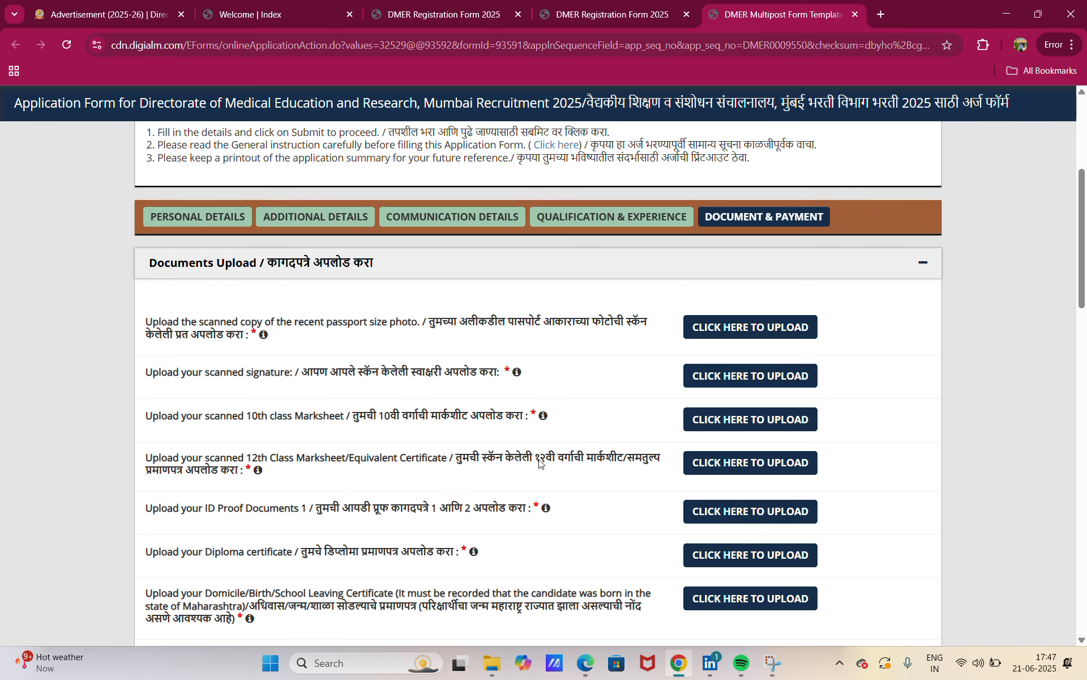
# - Go through the remaining document upload entries and accept the note about furnishing all original documents at the document verification event
pyautogui.scroll(-1, 524, 450)
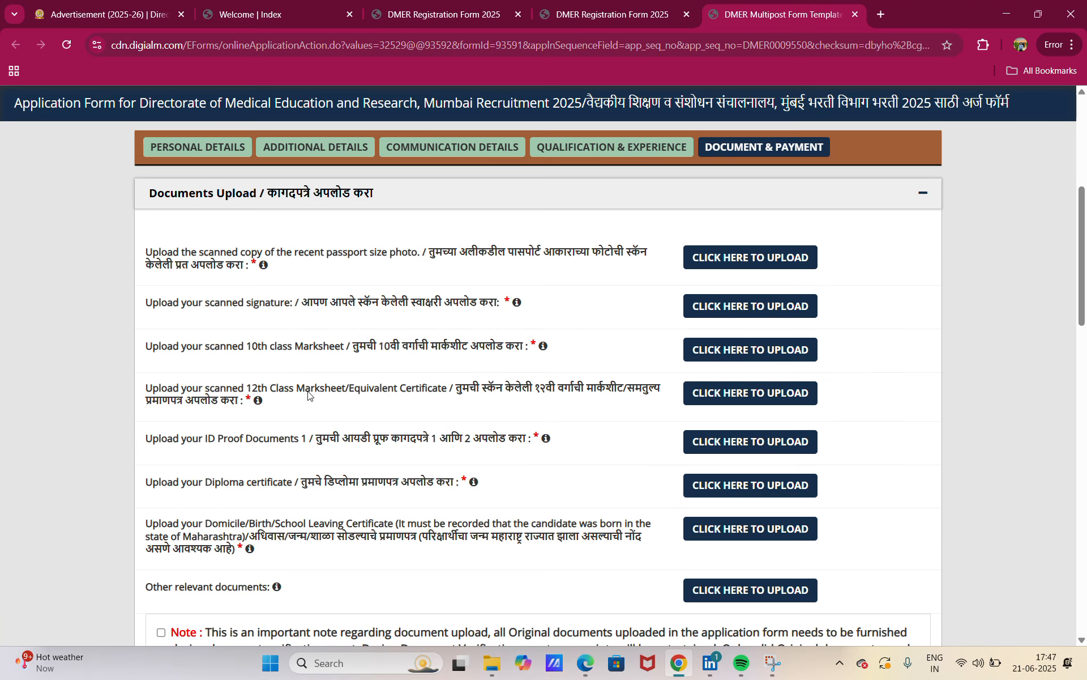
pyautogui.scroll(-1, 316, 392)
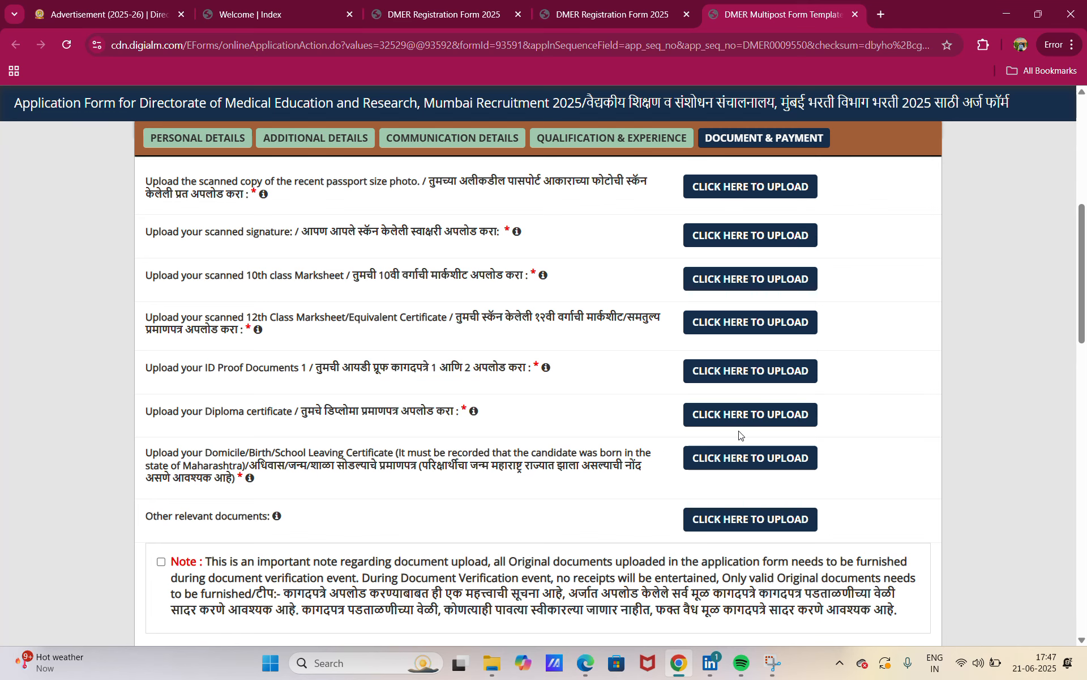
pyautogui.scroll(-1, 333, 413)
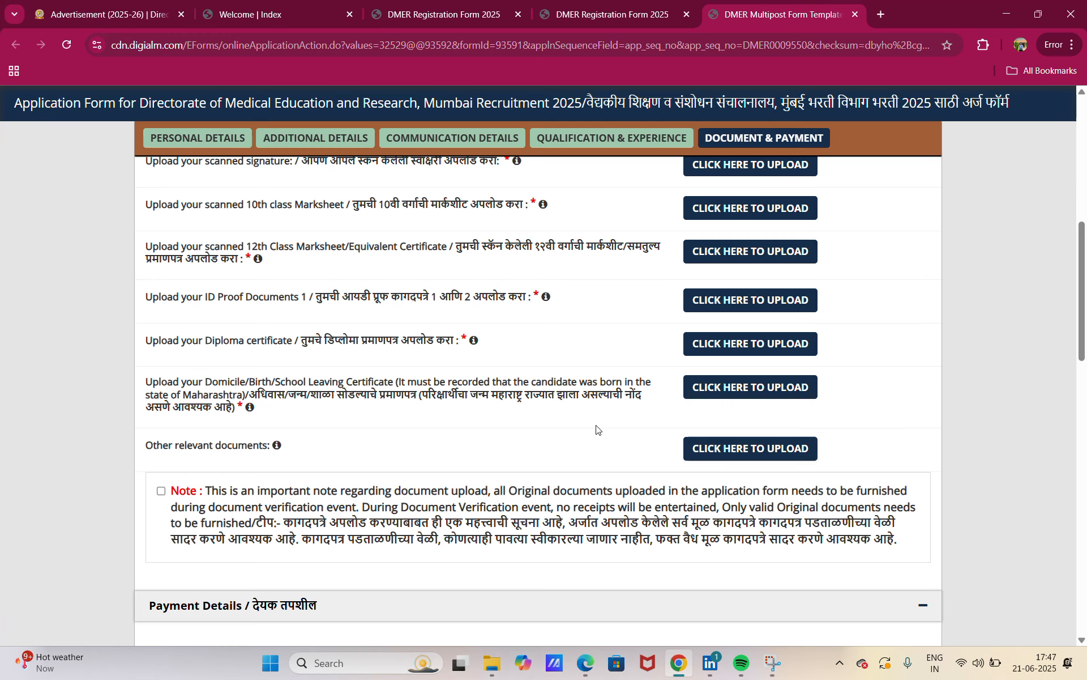
pyautogui.scroll(-1, 599, 431)
pyautogui.scroll(-1, 80, 552)
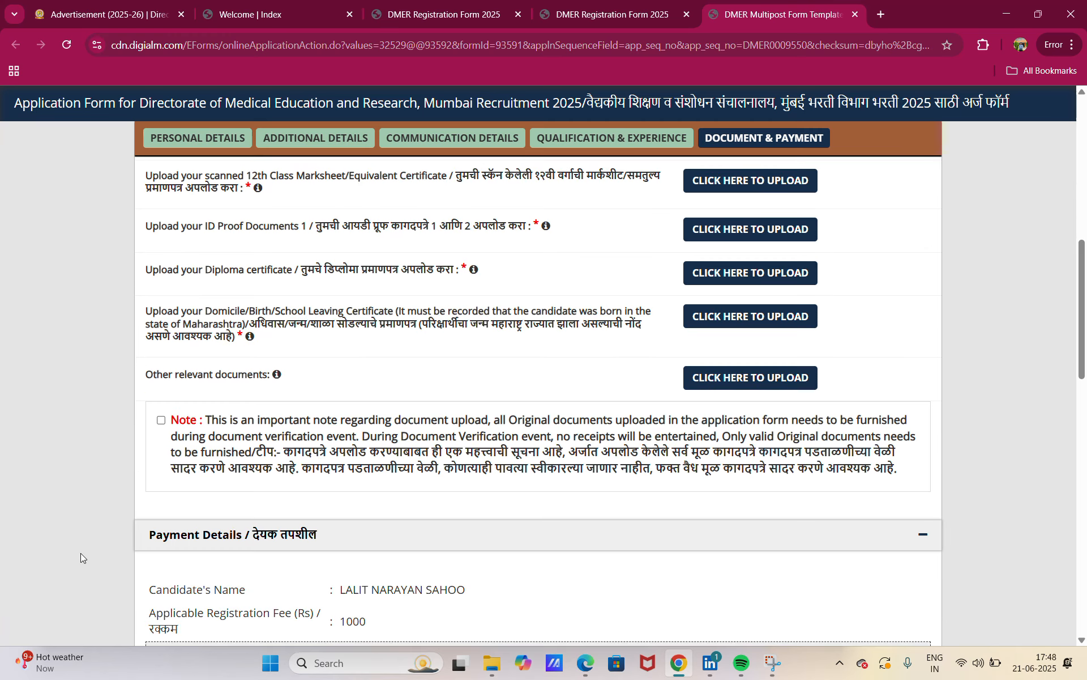
pyautogui.click(161, 421)
# - Review the Payment Details with the applicable registration fee and payment note, and the Payment Mode section
pyautogui.scroll(-3, 431, 462)
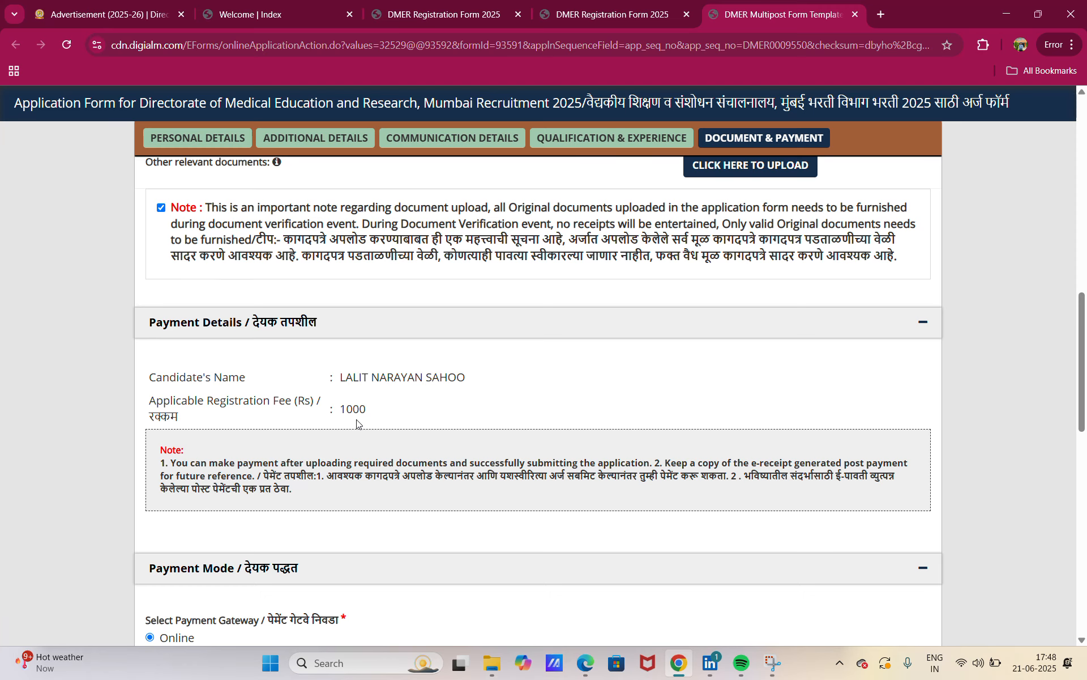
pyautogui.scroll(-1, 357, 424)
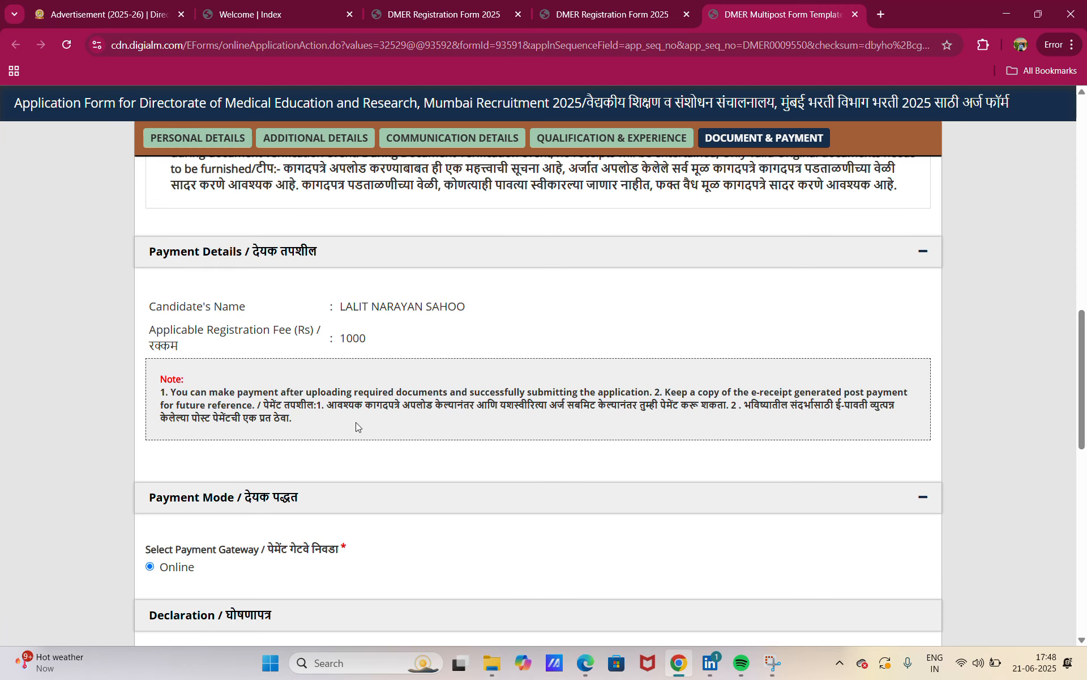
pyautogui.scroll(-1, 357, 426)
pyautogui.scroll(-1, 311, 466)
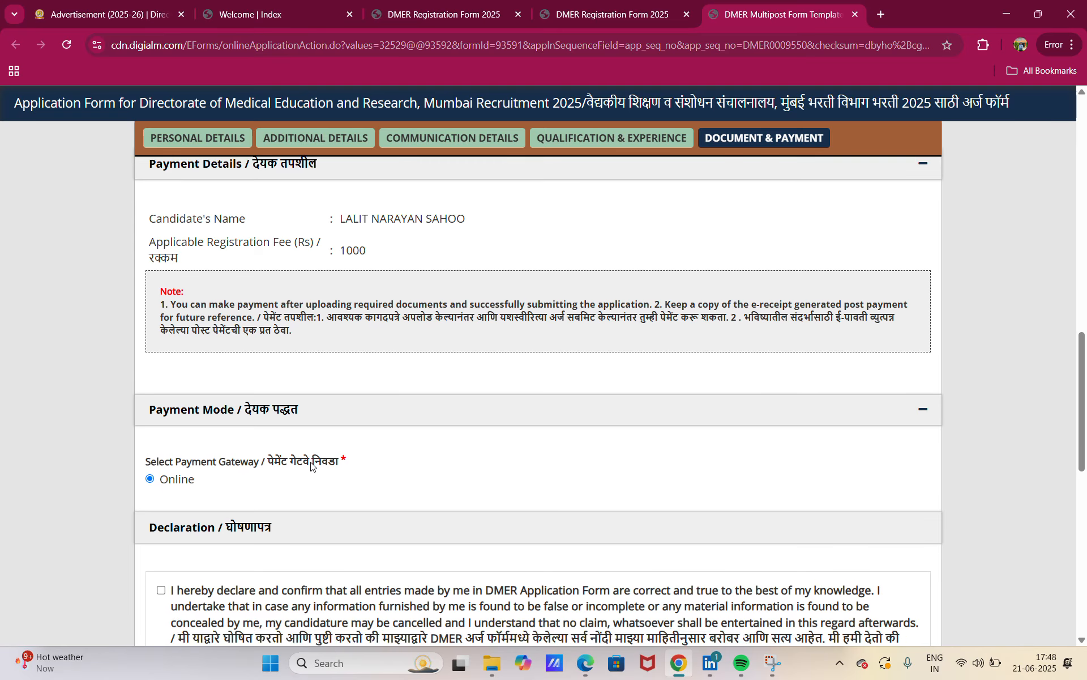
pyautogui.scroll(-2, 311, 465)
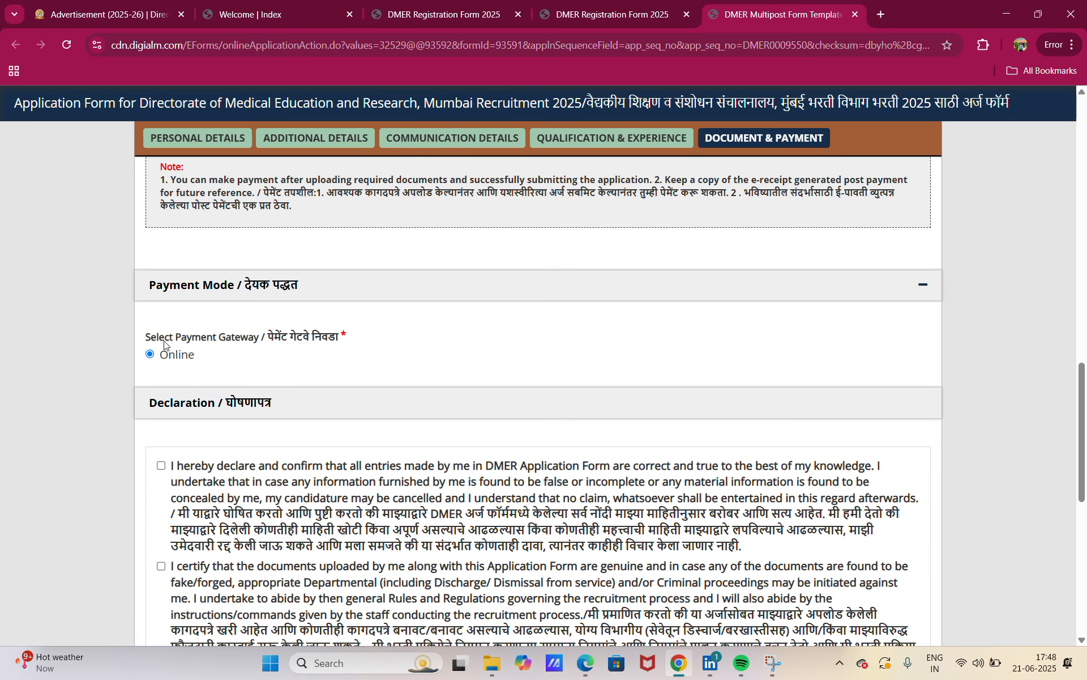
pyautogui.scroll(-1, 165, 453)
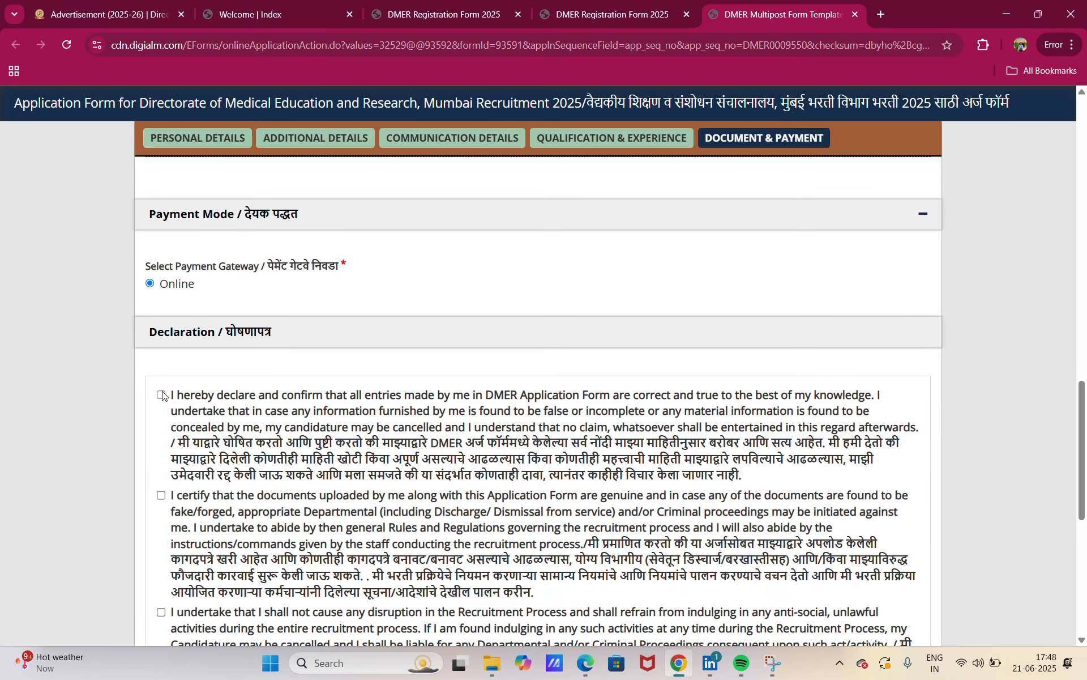
# - Accept every statement in the Declaration section, including possession of all certificates and the final I Agree
pyautogui.click(161, 395)
pyautogui.click(161, 495)
pyautogui.scroll(-3, 193, 467)
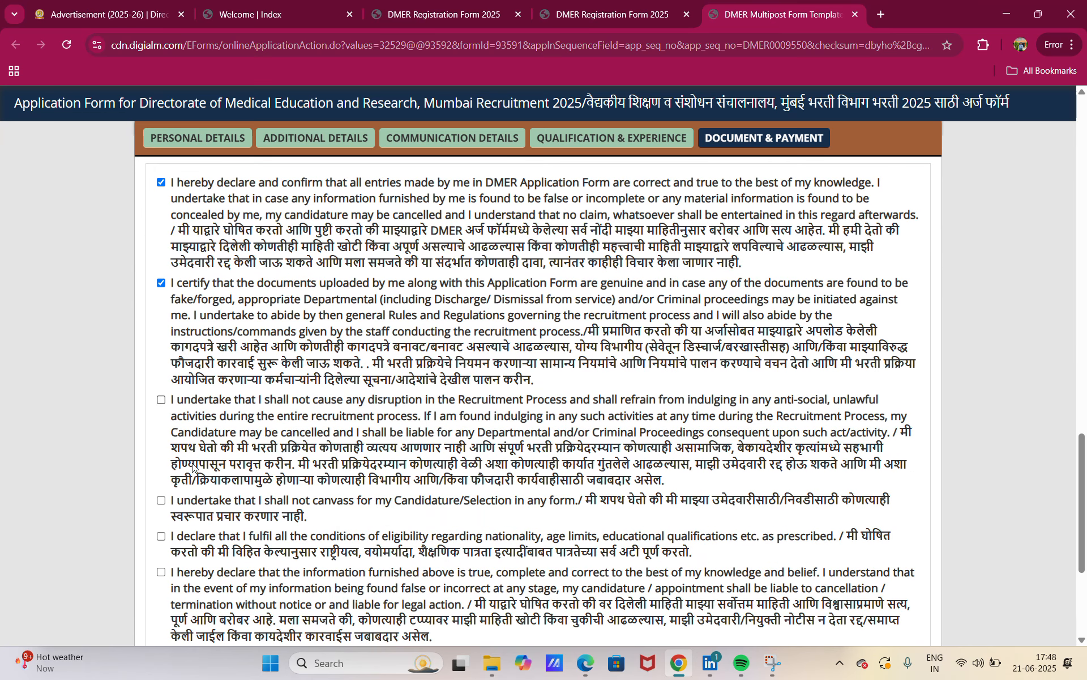
pyautogui.click(161, 400)
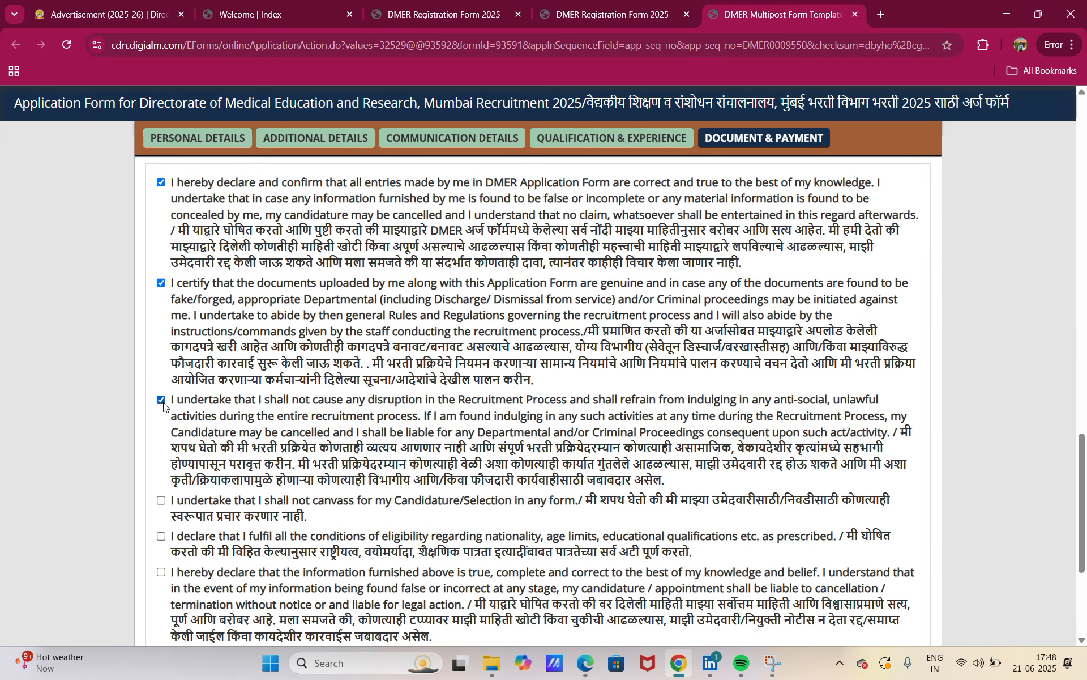
pyautogui.click(162, 501)
pyautogui.click(162, 537)
pyautogui.click(161, 572)
pyautogui.scroll(-4, 169, 573)
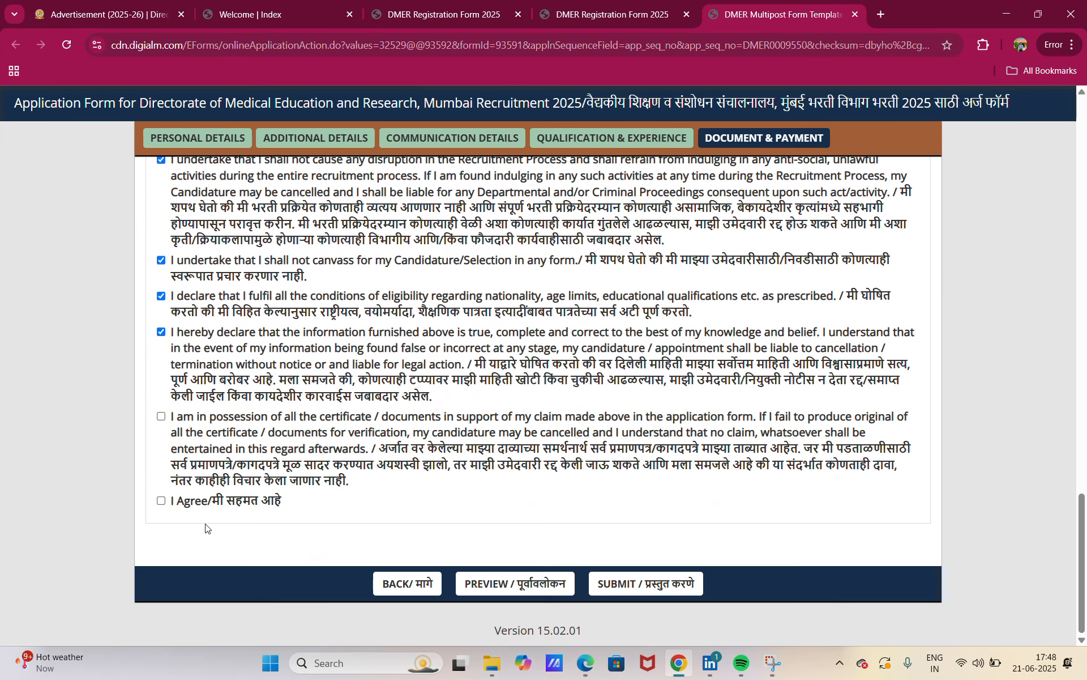
pyautogui.click(161, 417)
pyautogui.click(162, 500)
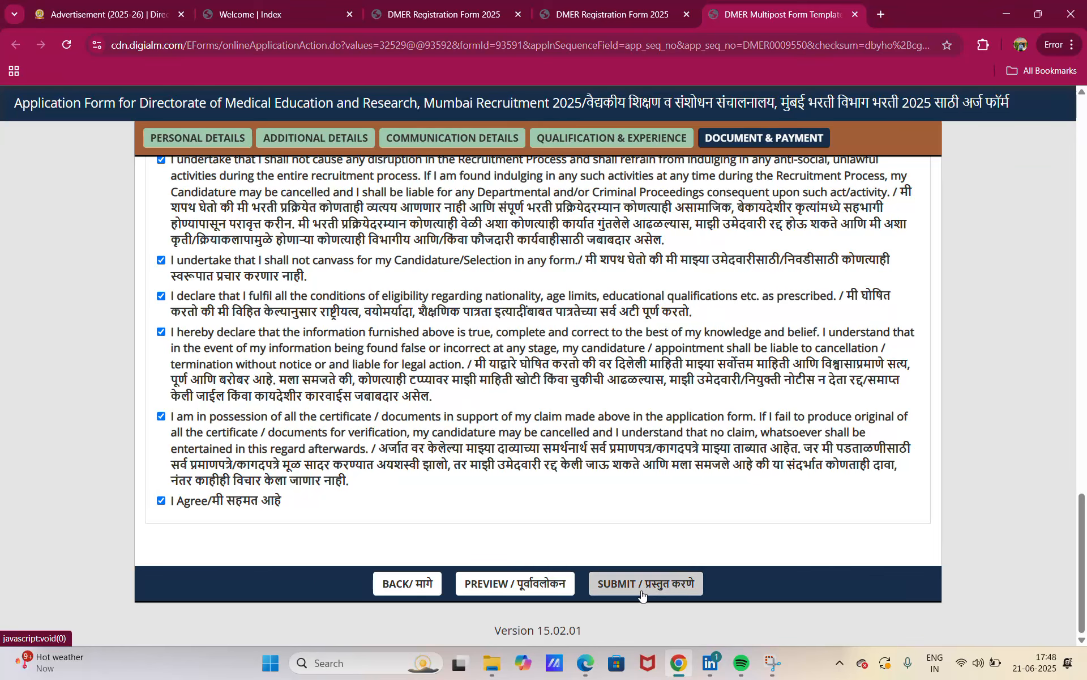
# - Preview the application, look through it from the candidate's personal details to the payment details, and close the preview
pyautogui.scroll(6, 509, 431)
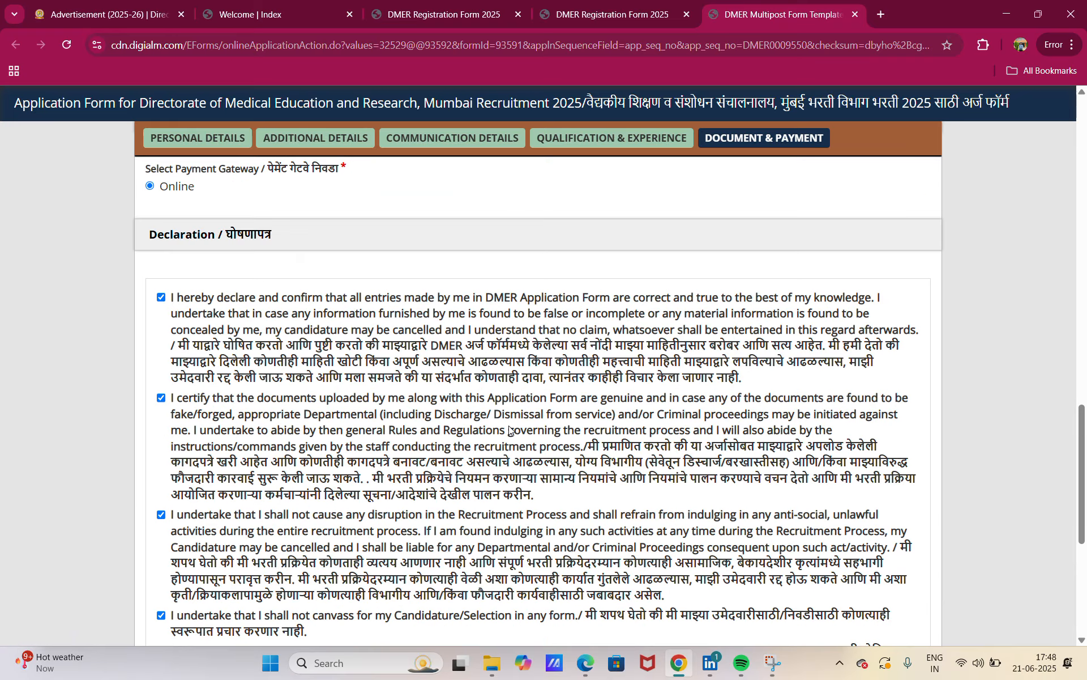
pyautogui.scroll(7, 508, 430)
pyautogui.scroll(-14, 509, 431)
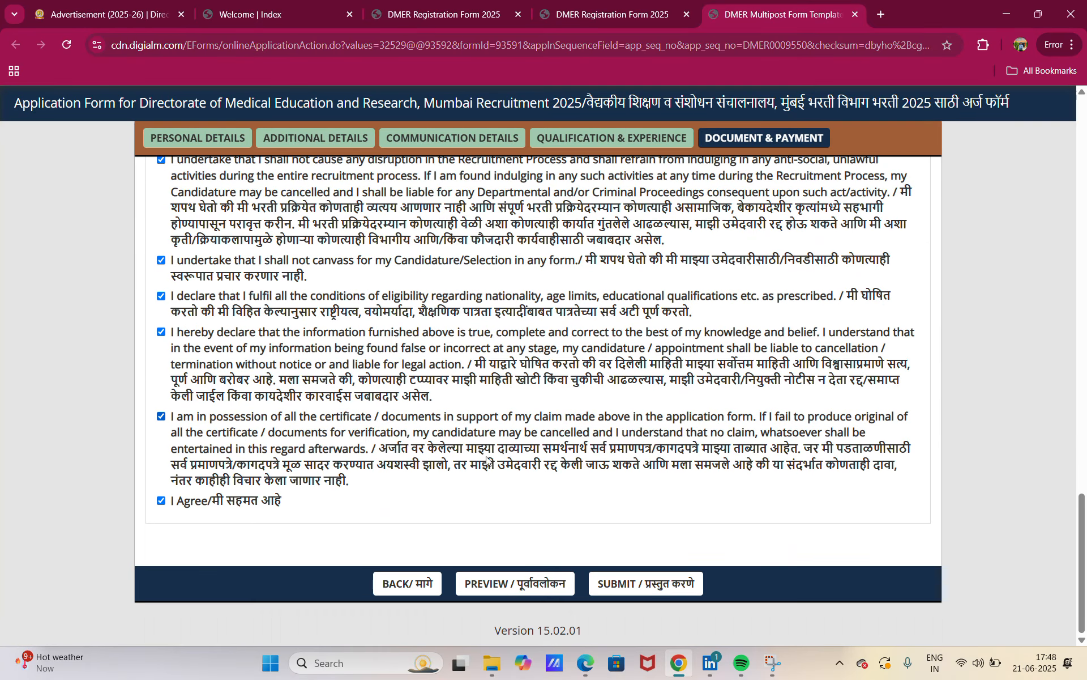
pyautogui.click(526, 586)
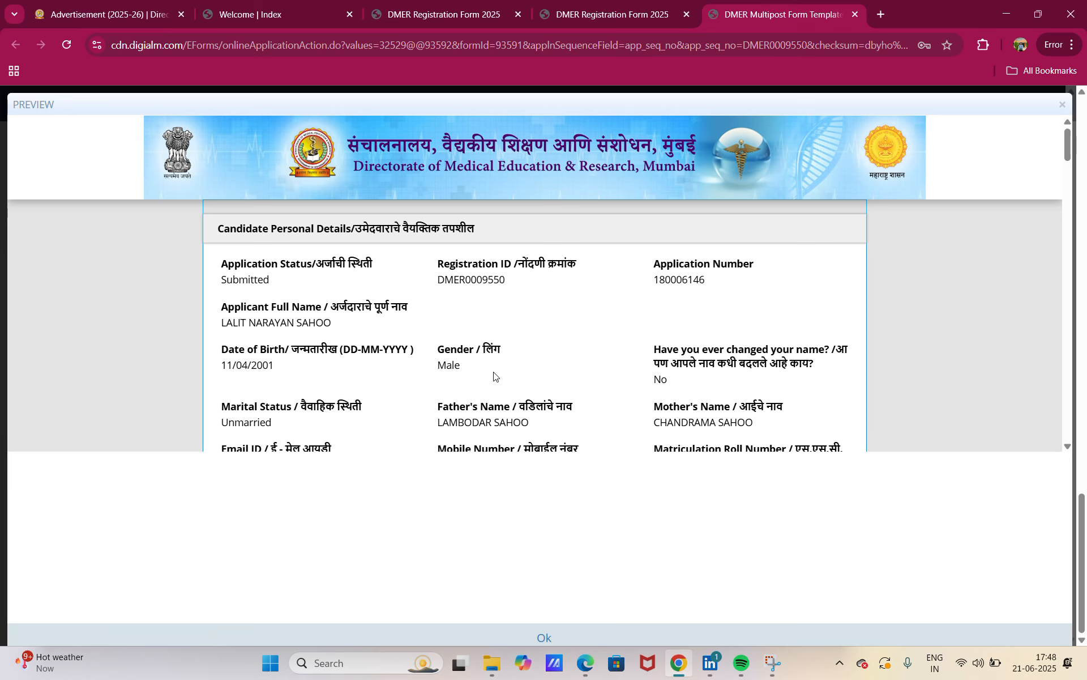
pyautogui.scroll(-10, 494, 378)
pyautogui.scroll(-20, 494, 377)
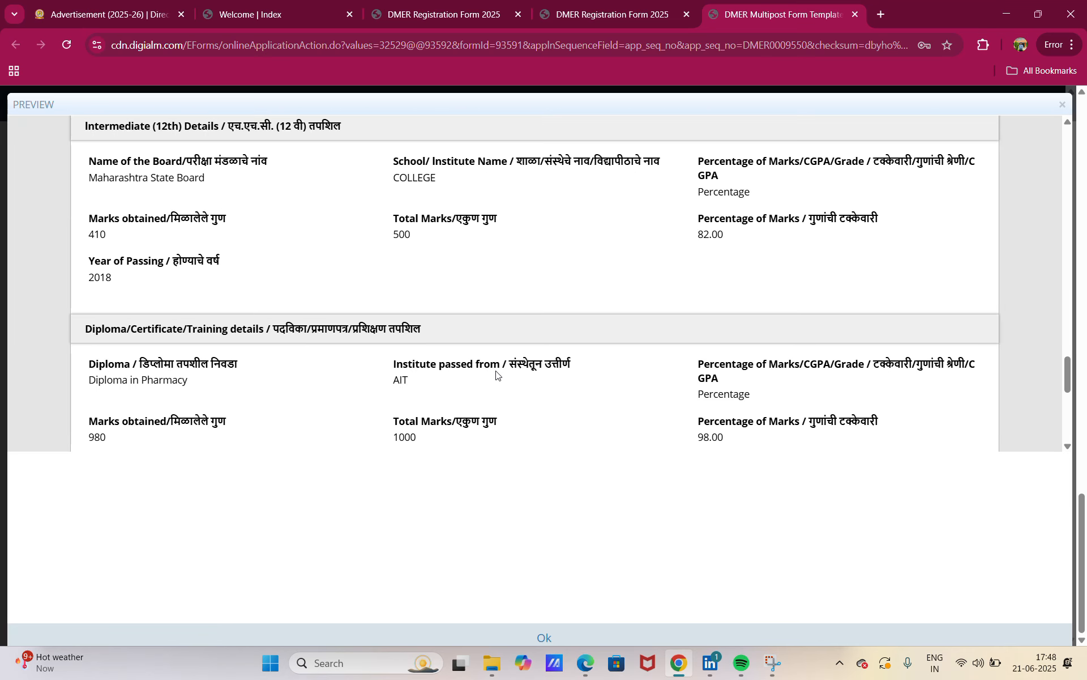
pyautogui.scroll(10, 498, 371)
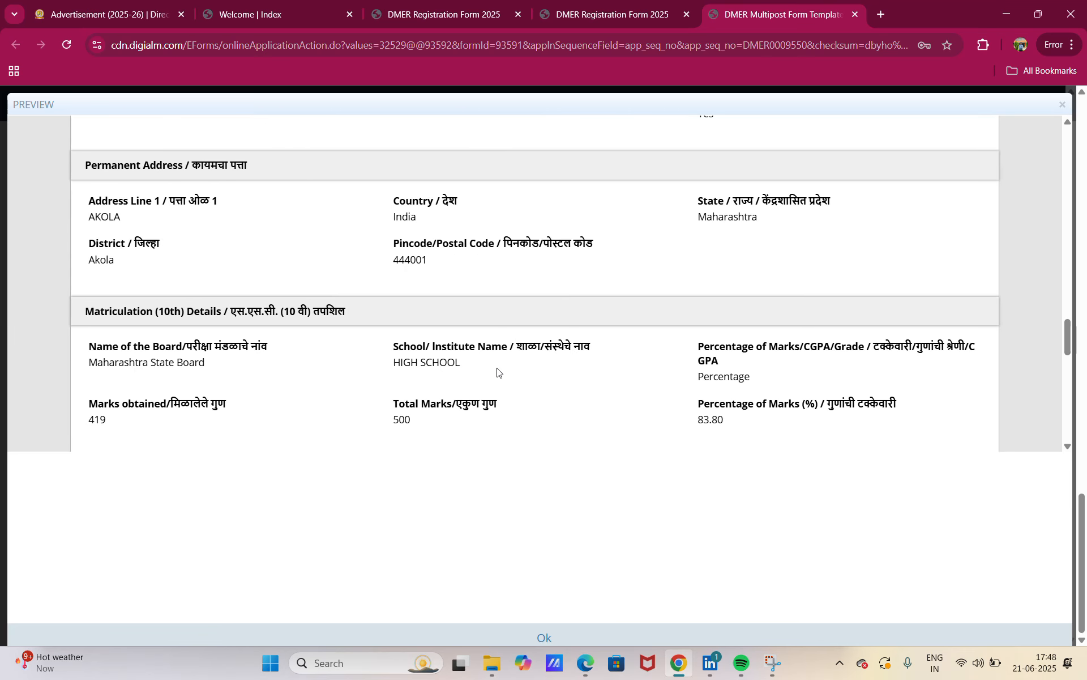
pyautogui.scroll(-10, 498, 371)
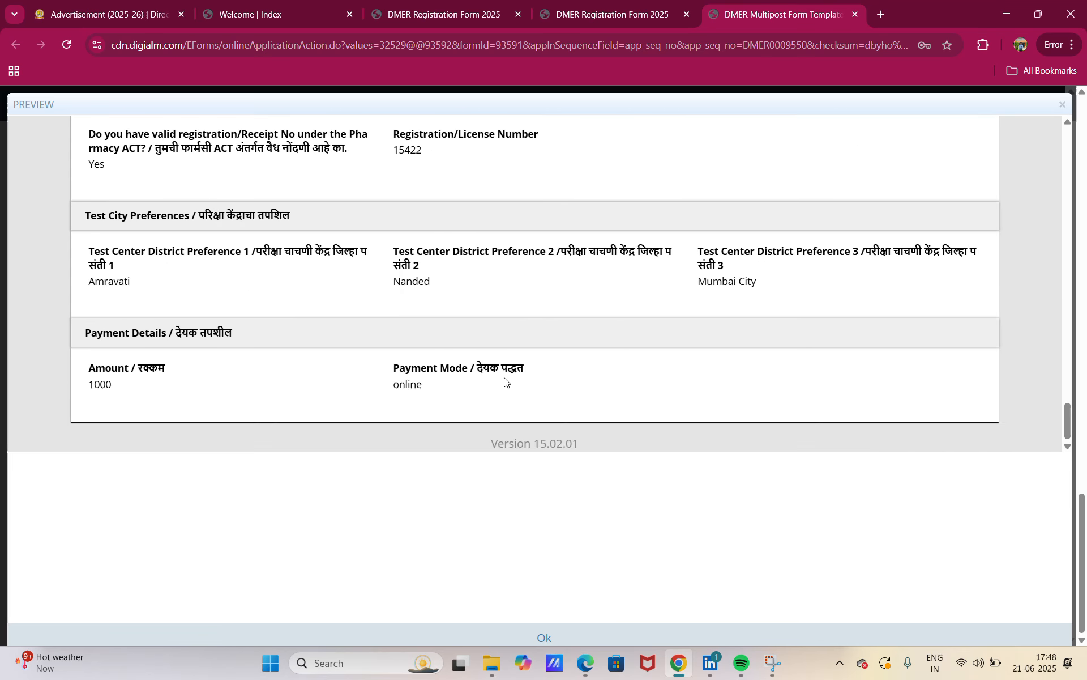
pyautogui.click(542, 639)
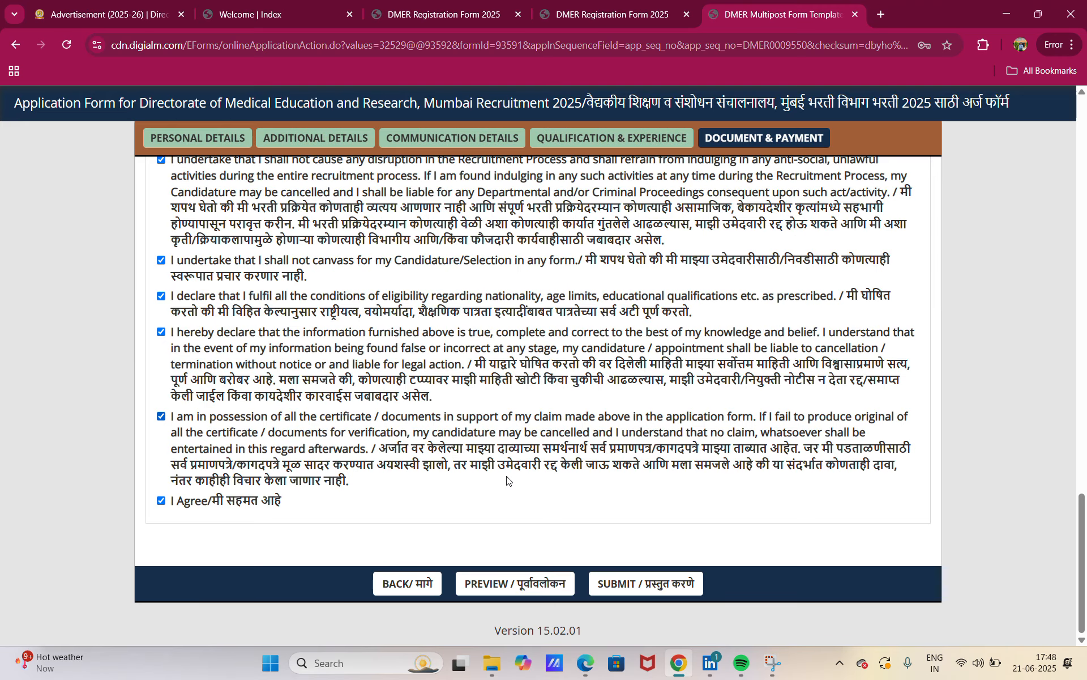
pyautogui.scroll(10, 517, 491)
pyautogui.scroll(-10, 517, 491)
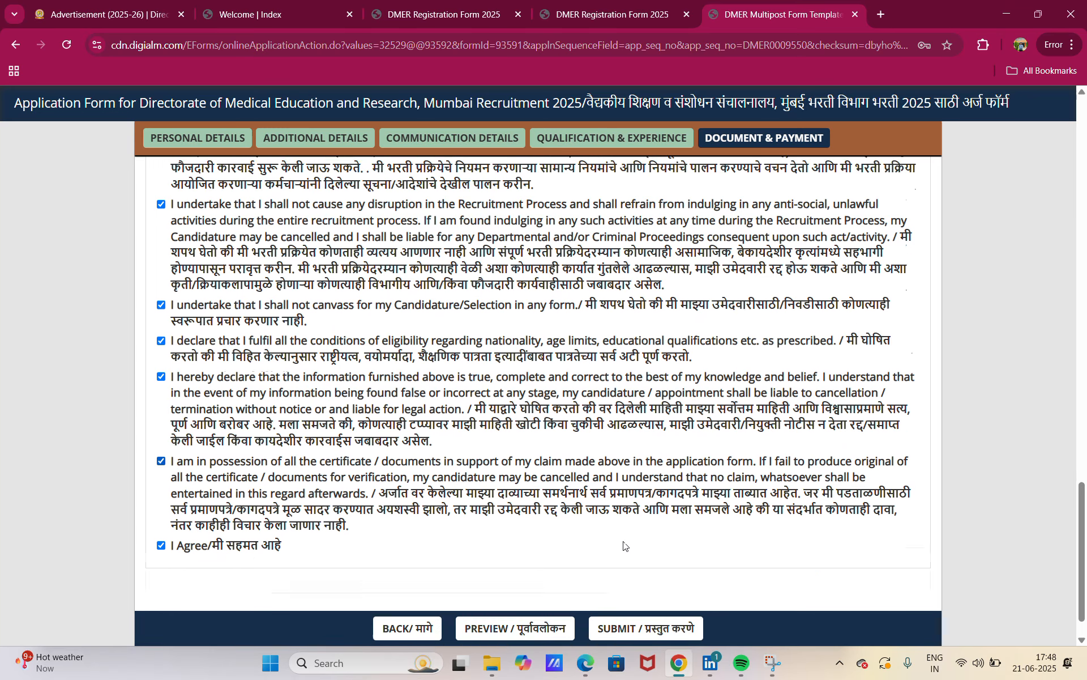